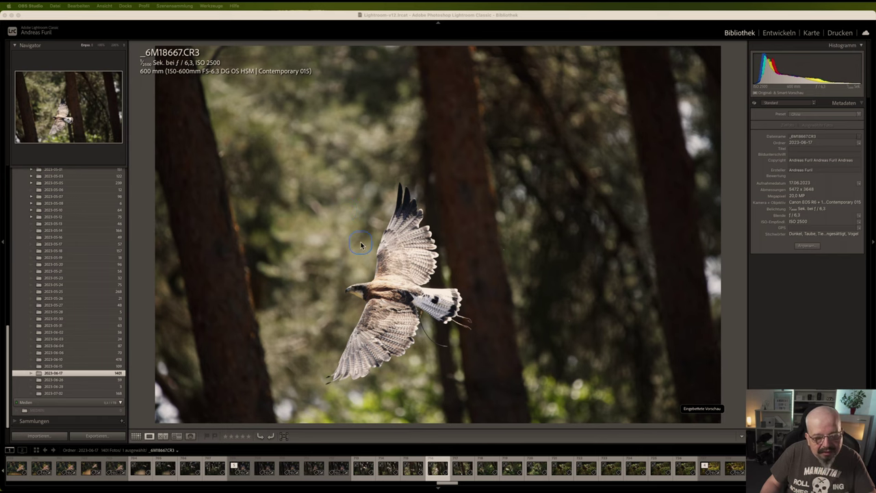
Inspect the hawk's body and head at 100% zoom, then move into the Entwickeln module
{"action": "left_click", "coordinate": [381, 289]}
{"action": "left_click_drag", "start_coordinate": [382, 289], "coordinate": [405, 232]}
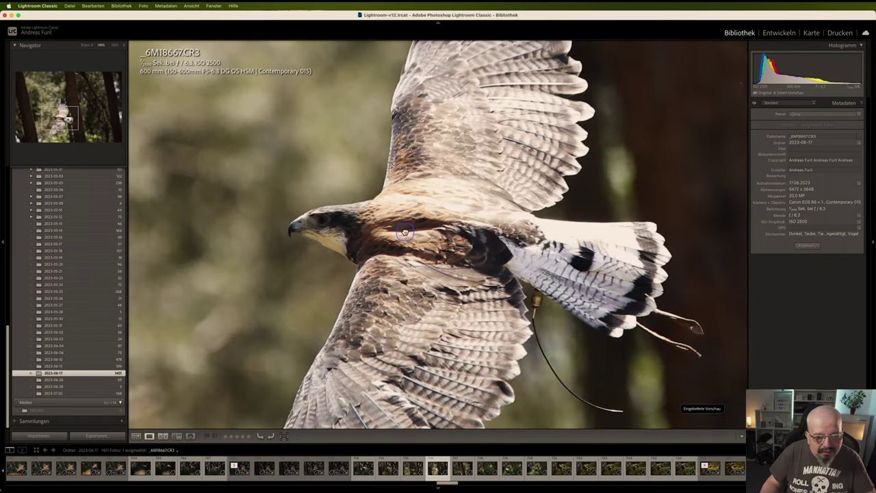
{"action": "left_click", "coordinate": [404, 232]}
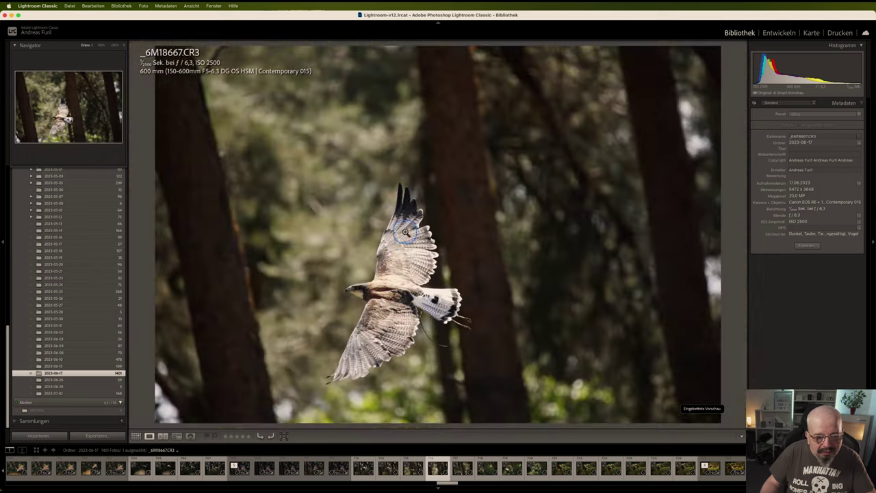
{"action": "left_click", "coordinate": [389, 279]}
{"action": "left_click_drag", "start_coordinate": [385, 281], "coordinate": [410, 241]}
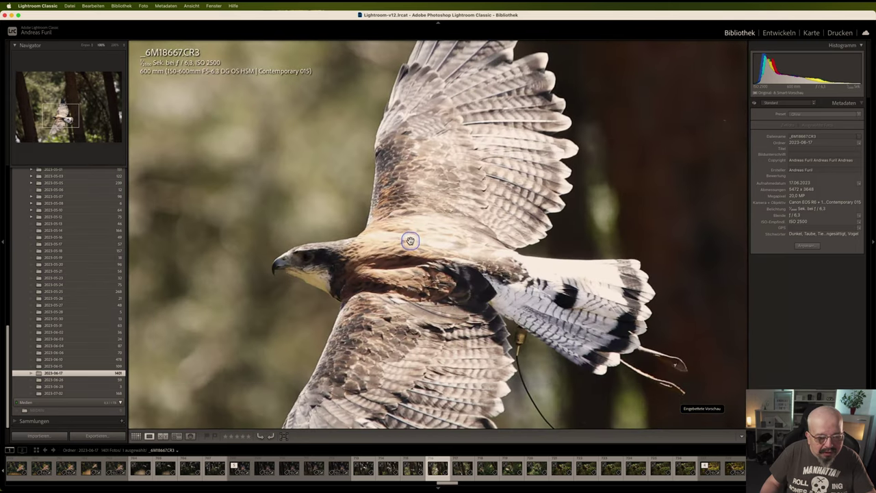
{"action": "left_click", "coordinate": [411, 241]}
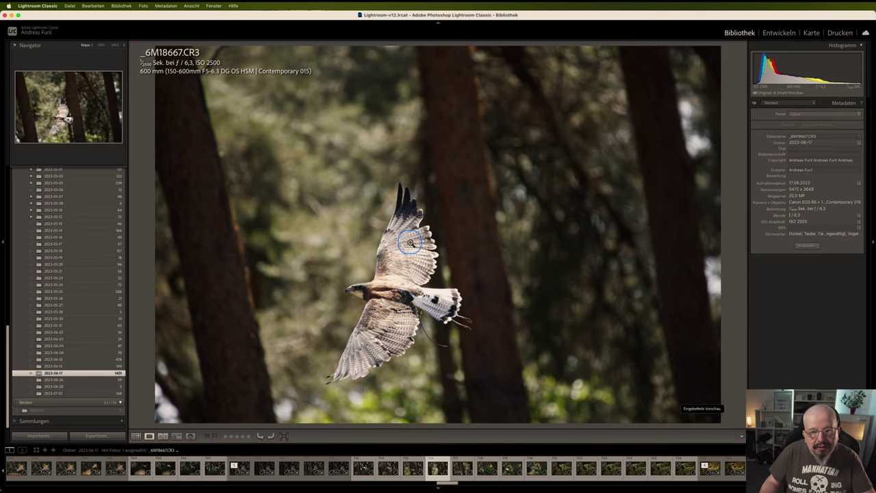
{"action": "left_click", "coordinate": [772, 34]}
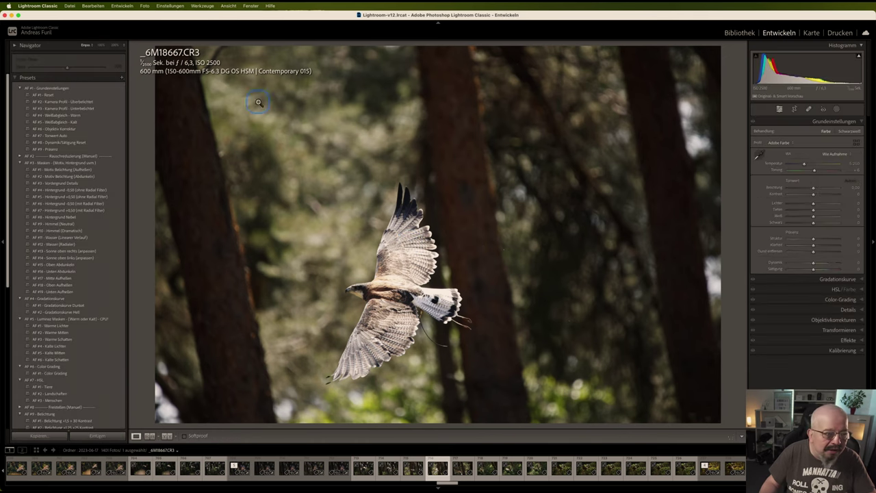
Apply the AF #1 Reset, Kamera Profil – Überbelichtet, Tonwert Auto, Dynamik/Sättigung Reset and Präsenz presets
{"action": "left_click", "coordinate": [62, 100]}
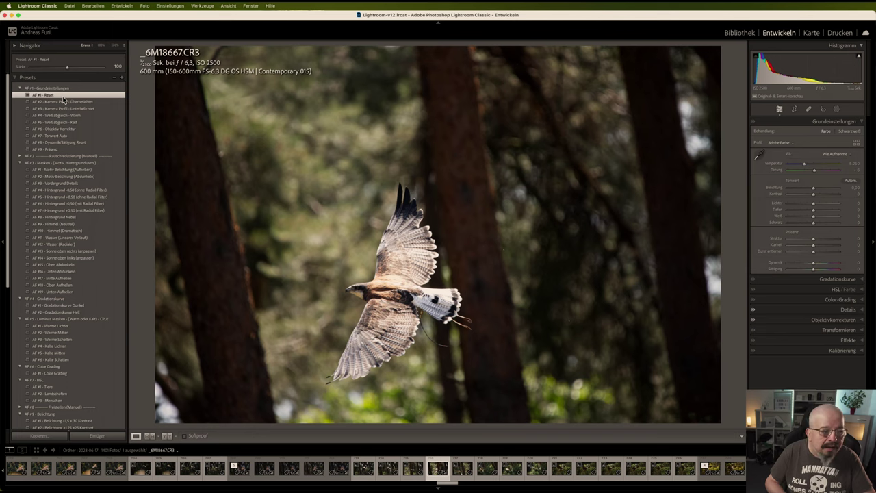
{"action": "left_click", "coordinate": [72, 108]}
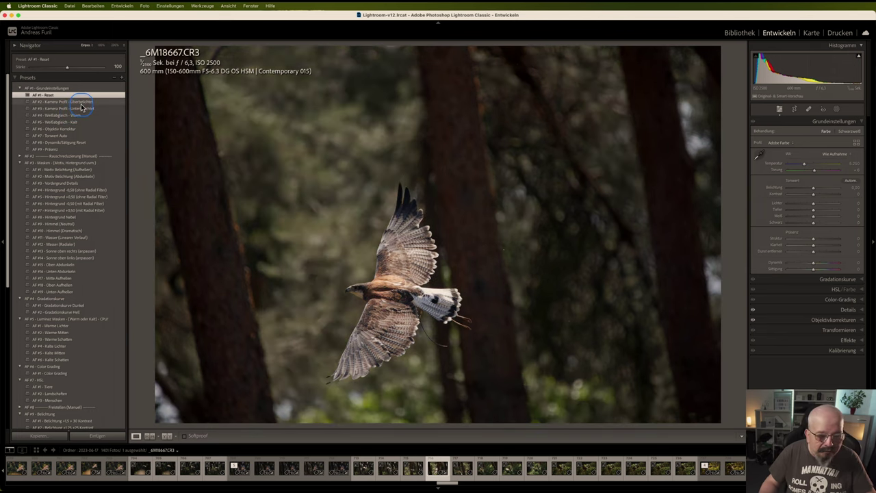
{"action": "left_click", "coordinate": [80, 102]}
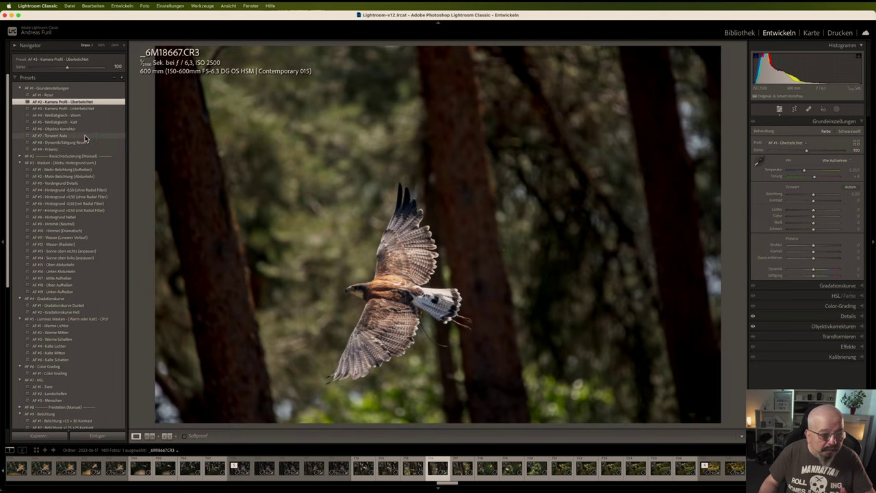
{"action": "left_click", "coordinate": [84, 137]}
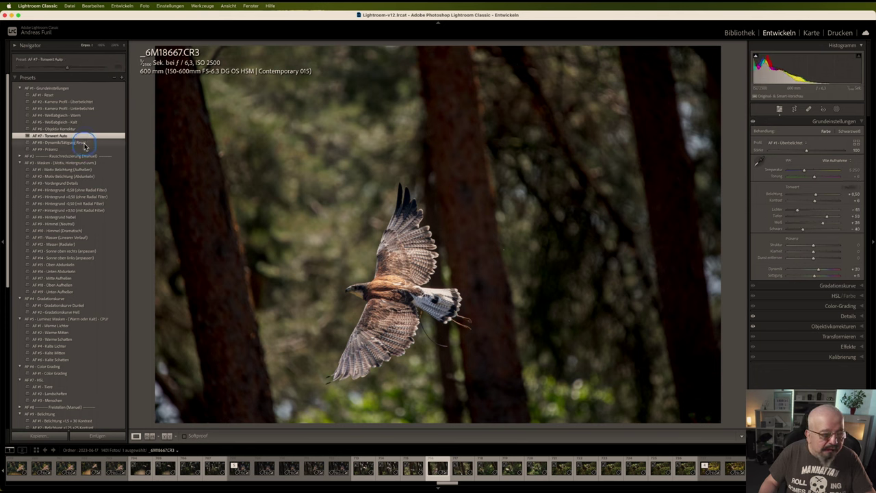
{"action": "left_click", "coordinate": [85, 142]}
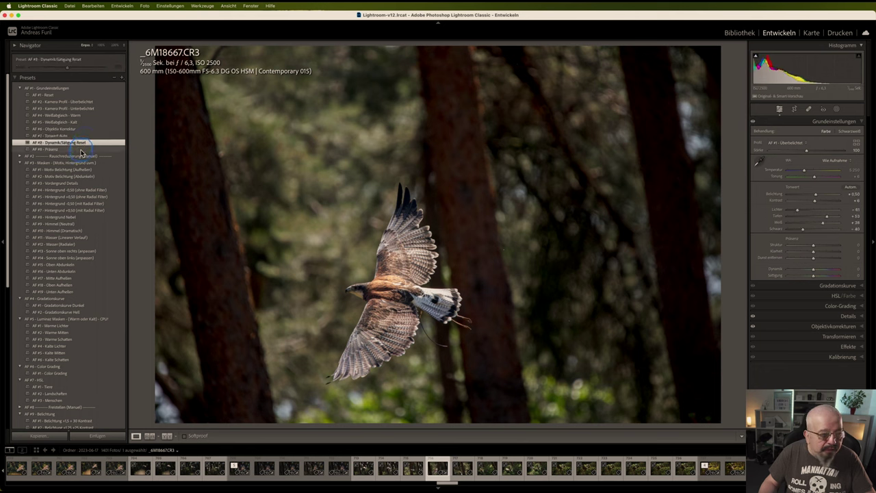
{"action": "left_click", "coordinate": [81, 150]}
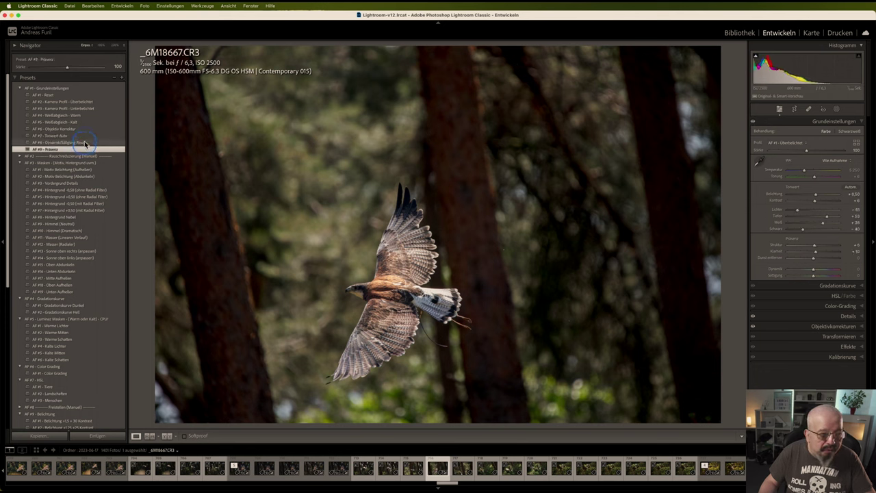
{"action": "left_click", "coordinate": [69, 6]}
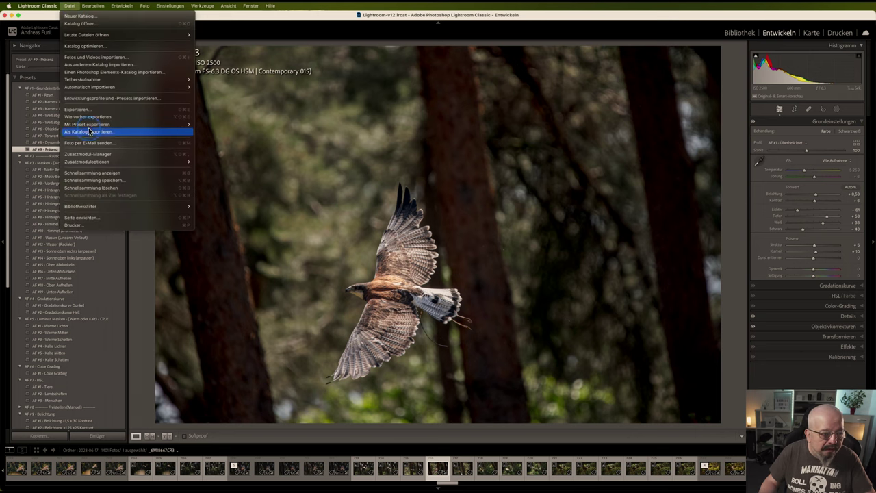
{"action": "mouse_move", "coordinate": [87, 161]}
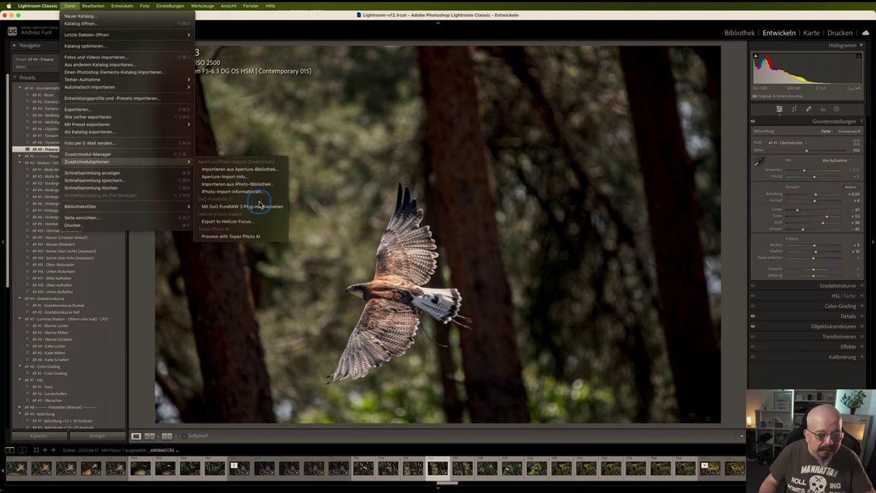
Denoise the hawk raw file with DxO PureRAW 3 DeepPRIME XD into a DNG
{"action": "left_click", "coordinate": [259, 207]}
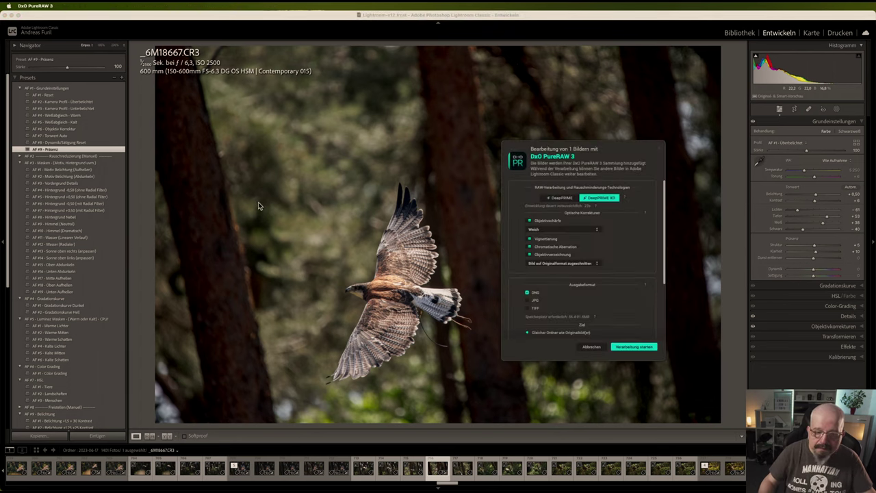
{"action": "left_click", "coordinate": [650, 344]}
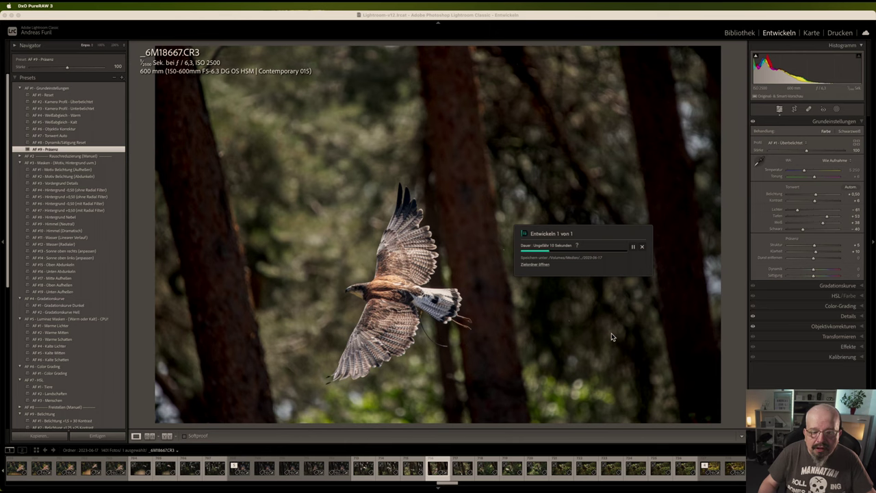
{"action": "left_click", "coordinate": [611, 334]}
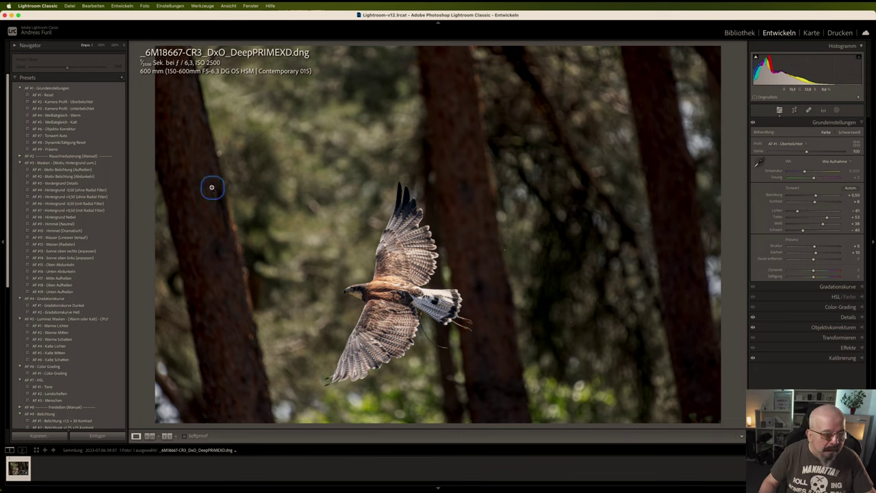
Check the denoised feathers at 100%, then apply the AF #4 Hintergrund and AF #5 Hintergrund +0,50 presets
{"action": "left_click", "coordinate": [380, 285]}
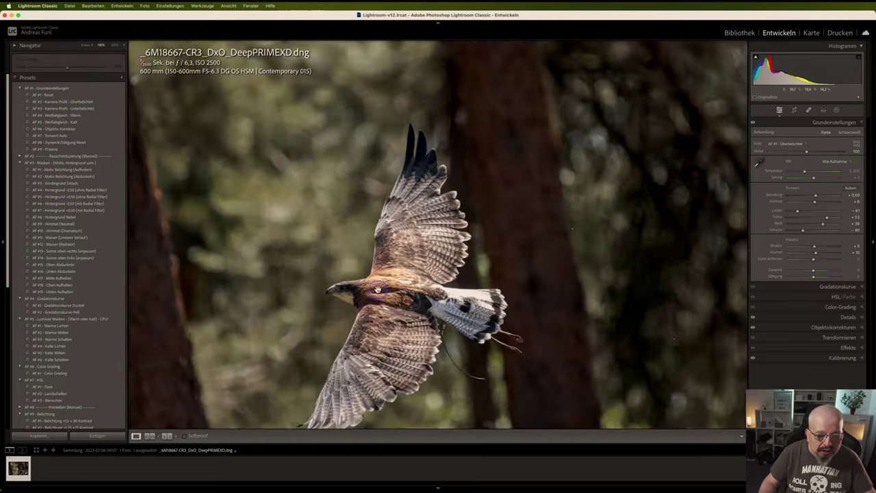
{"action": "mouse_move", "coordinate": [373, 295]}
{"action": "left_mouse_down"}
{"action": "mouse_move", "coordinate": [429, 230]}
{"action": "mouse_move", "coordinate": [462, 223]}
{"action": "left_mouse_up"}
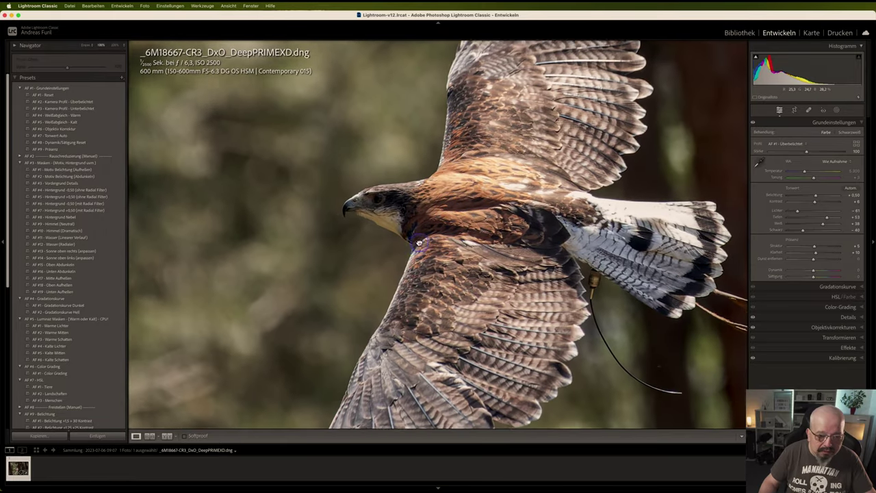
{"action": "left_click", "coordinate": [454, 235]}
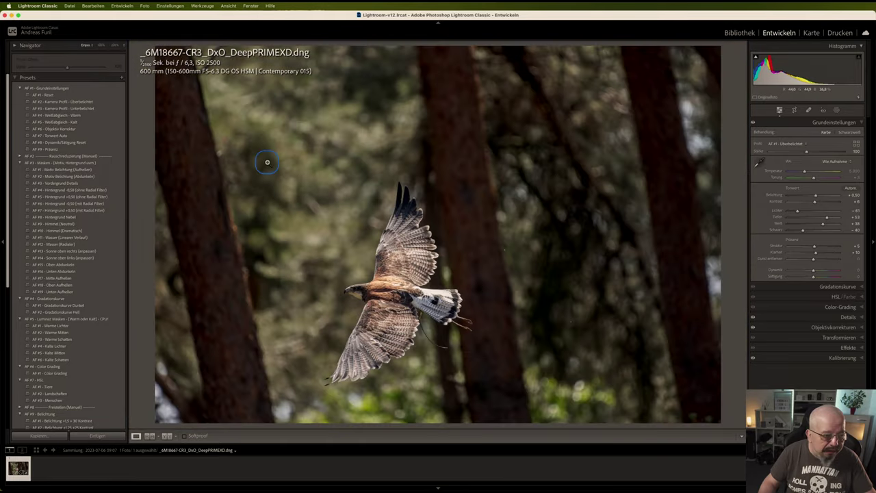
{"action": "left_click", "coordinate": [110, 191]}
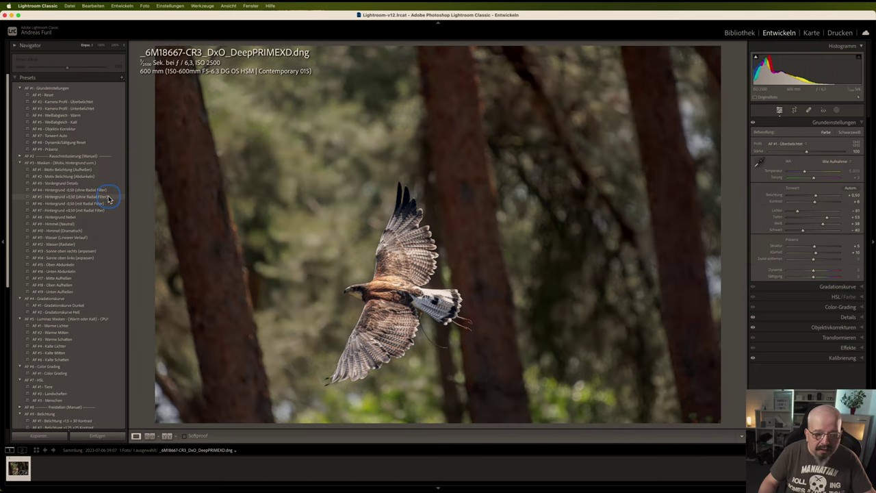
{"action": "left_click", "coordinate": [108, 197]}
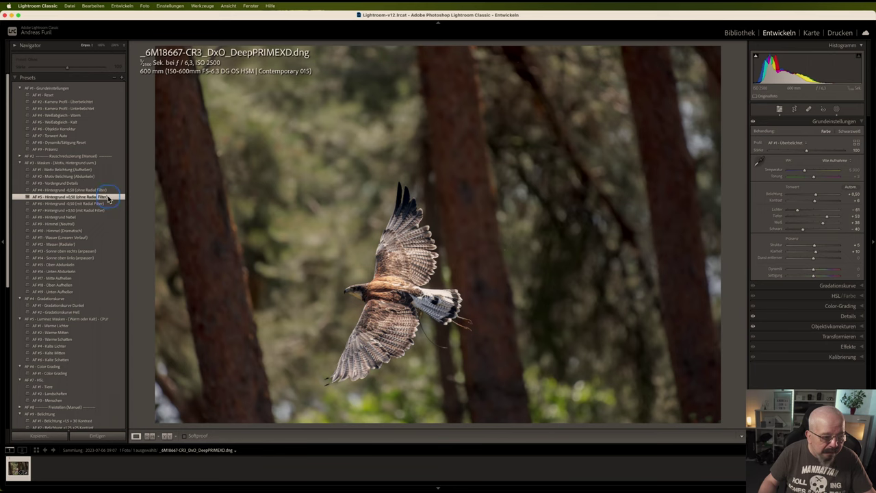
{"action": "left_click", "coordinate": [108, 197]}
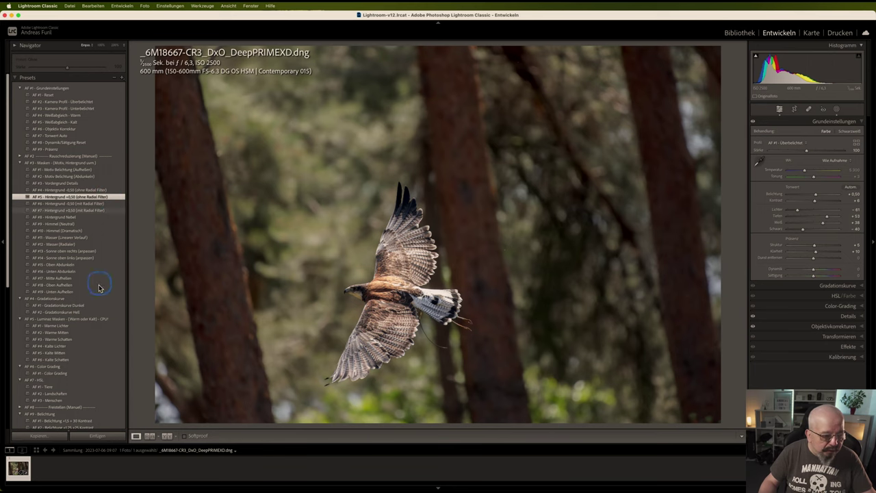
Apply the Gradationskurve Dunkel, AF #1 - Tiere and AF #1 - Color Grading presets
{"action": "left_click", "coordinate": [92, 306]}
{"action": "left_click", "coordinate": [92, 306]}
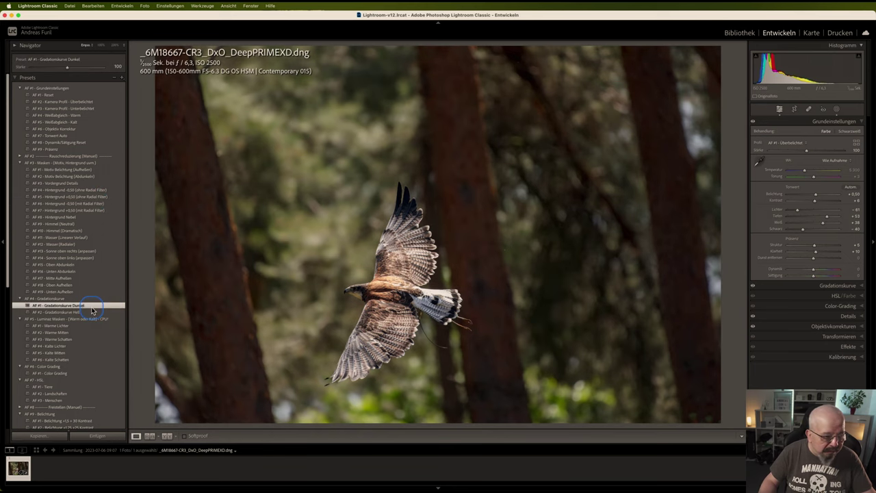
{"action": "scroll", "coordinate": [92, 309], "scroll_direction": "down", "scroll_amount": 1}
{"action": "scroll", "coordinate": [92, 308], "scroll_direction": "down", "scroll_amount": 2}
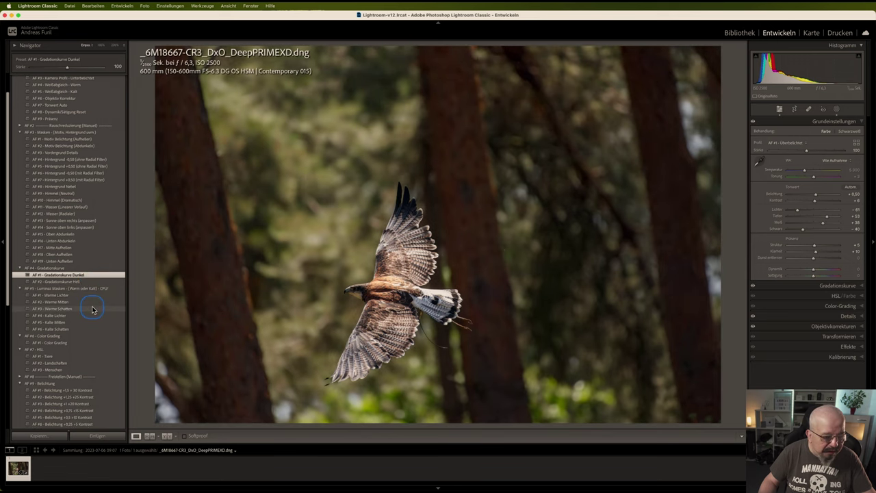
{"action": "scroll", "coordinate": [89, 311], "scroll_direction": "down", "scroll_amount": 3}
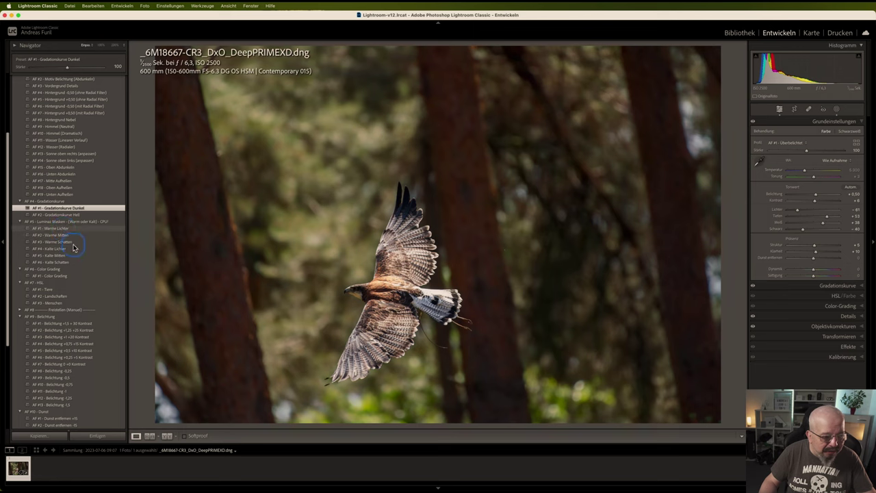
{"action": "left_click", "coordinate": [70, 290]}
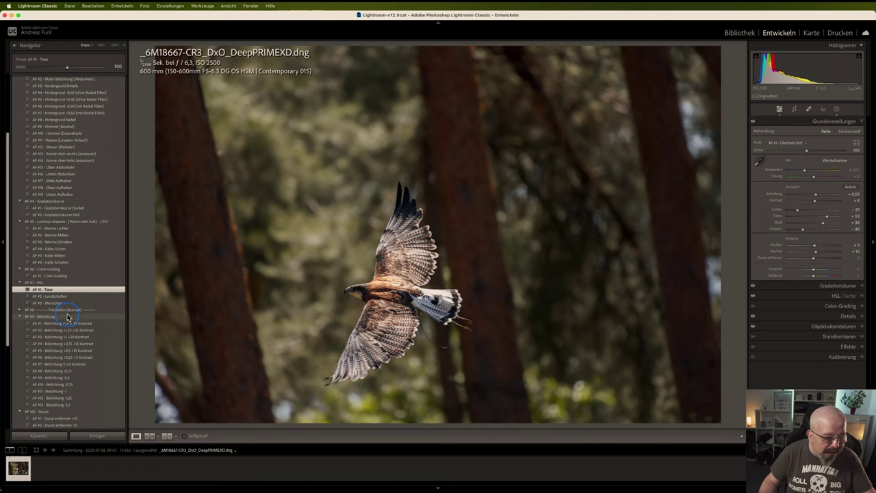
{"action": "left_click", "coordinate": [68, 276]}
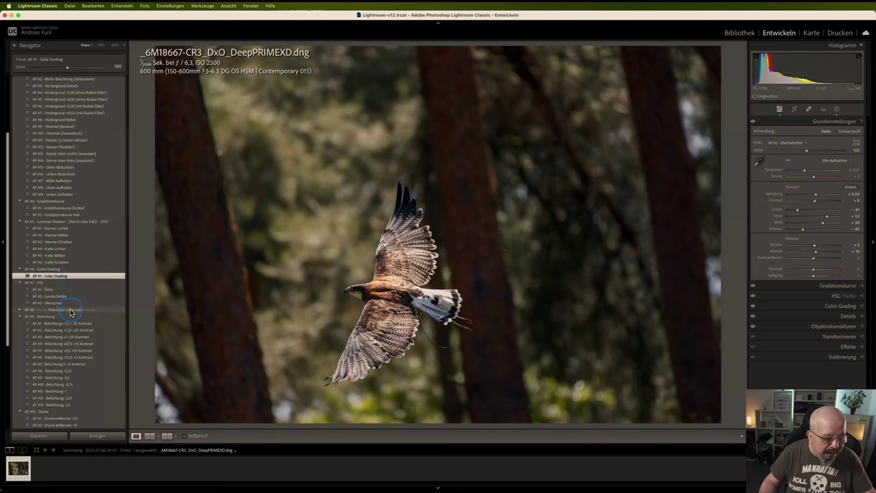
Apply the Belichtung +1 +20 Kontrast, Dunst entfernen +15 and Sättigung -10 presets
{"action": "scroll", "coordinate": [78, 315], "scroll_direction": "down", "scroll_amount": 2}
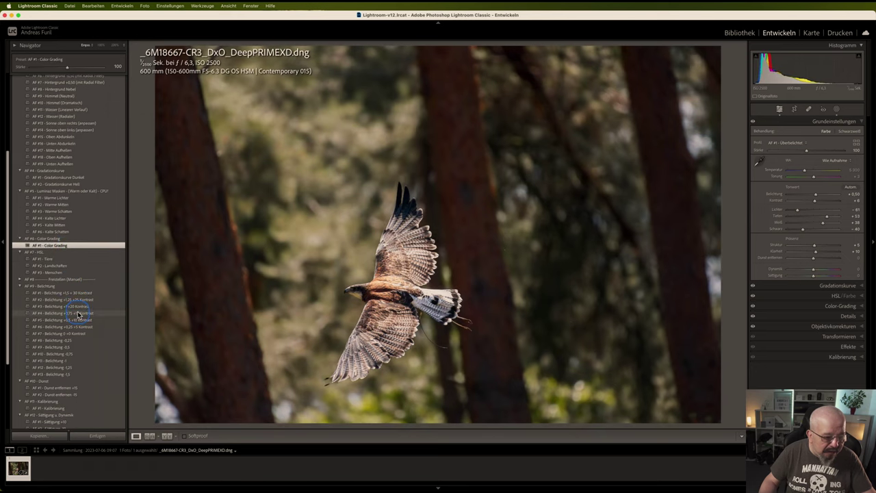
{"action": "scroll", "coordinate": [77, 315], "scroll_direction": "down", "scroll_amount": 1}
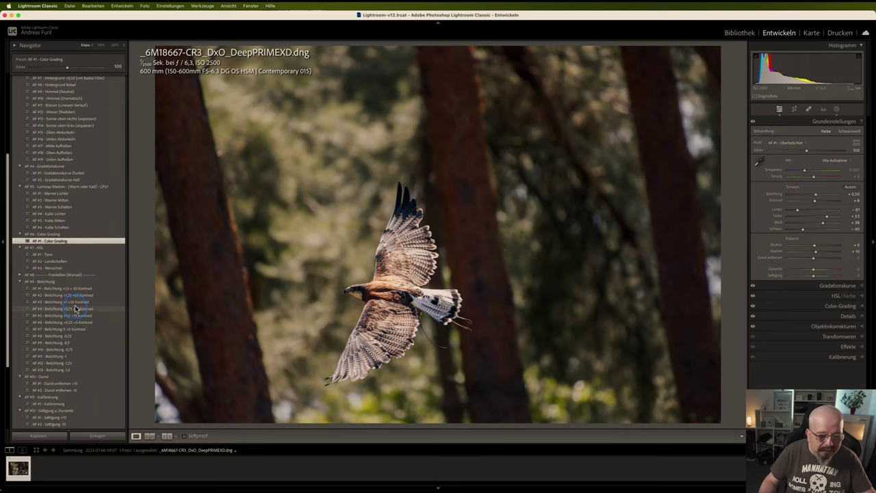
{"action": "left_click", "coordinate": [76, 303]}
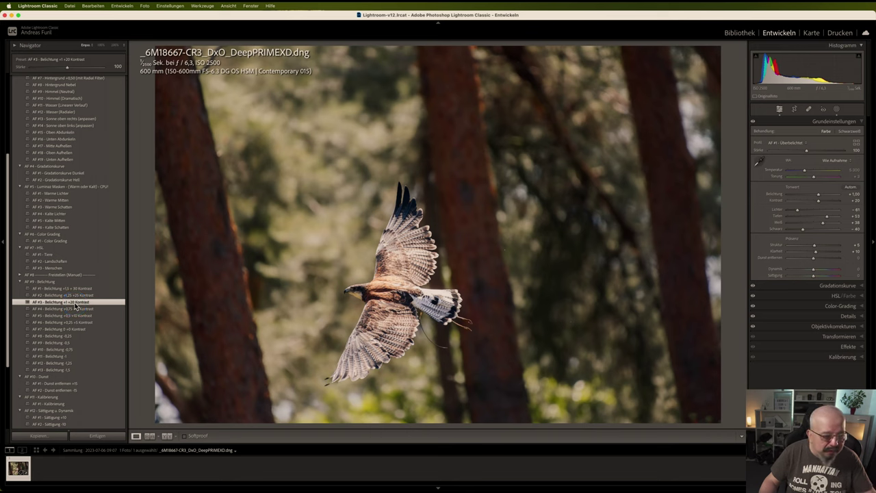
{"action": "scroll", "coordinate": [76, 308], "scroll_direction": "down", "scroll_amount": 5}
{"action": "left_click", "coordinate": [72, 283]}
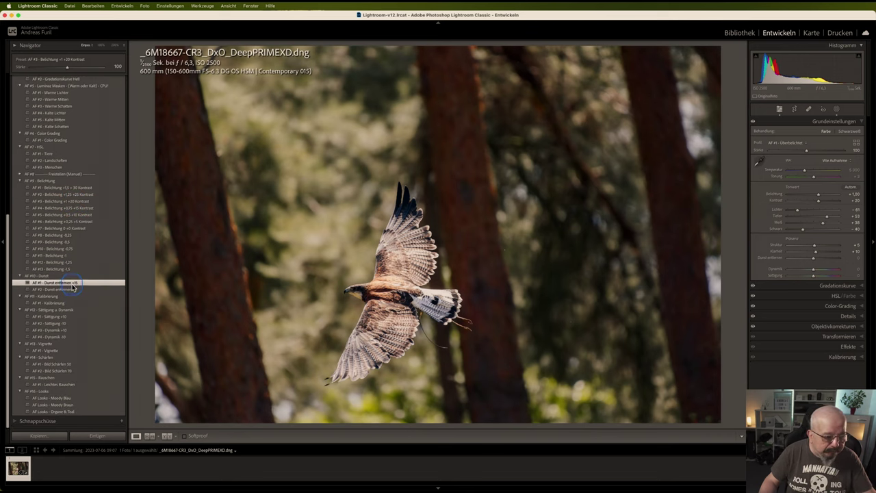
{"action": "left_click", "coordinate": [71, 303]}
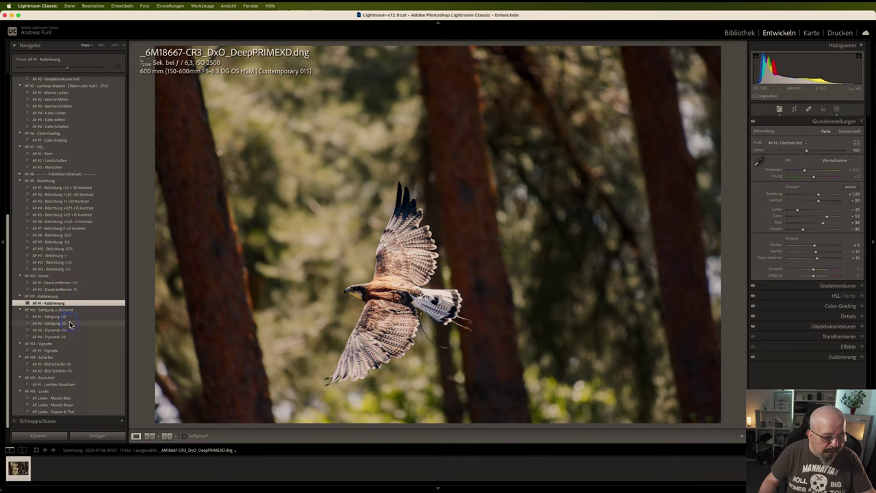
{"action": "left_click", "coordinate": [69, 323]}
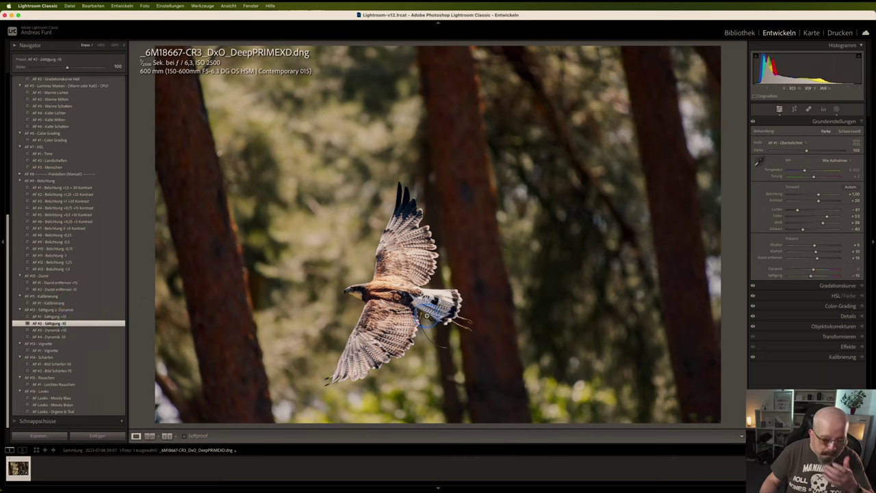
{"action": "left_click", "coordinate": [796, 112]}
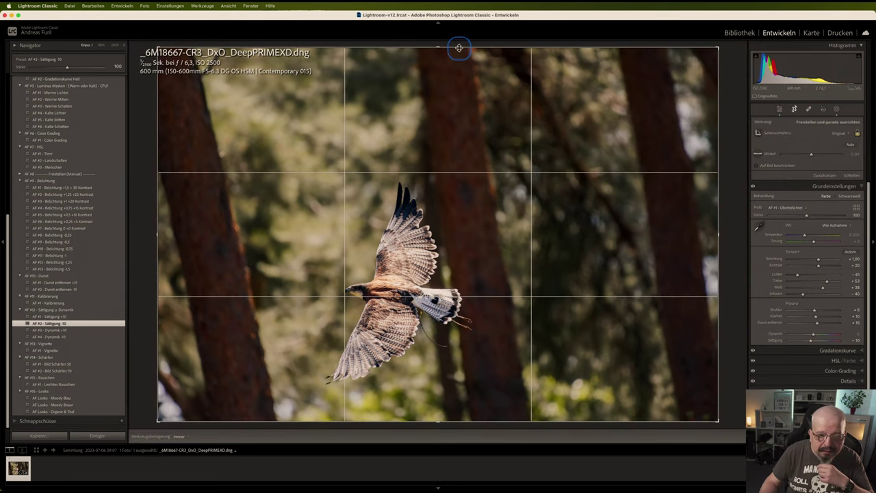
Tighten the crop from the top and right, shift the hawk right of centre, and commit
{"action": "left_click_drag", "start_coordinate": [470, 45], "coordinate": [453, 112]}
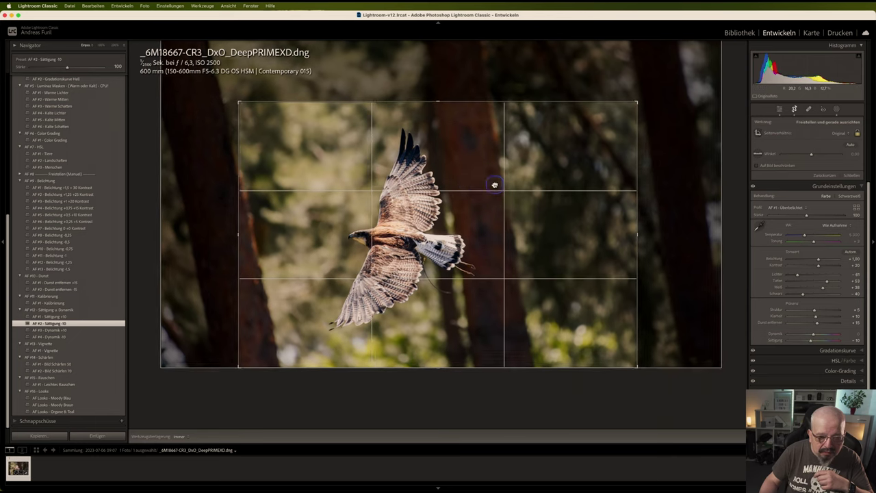
{"action": "left_click_drag", "start_coordinate": [493, 184], "coordinate": [560, 186]}
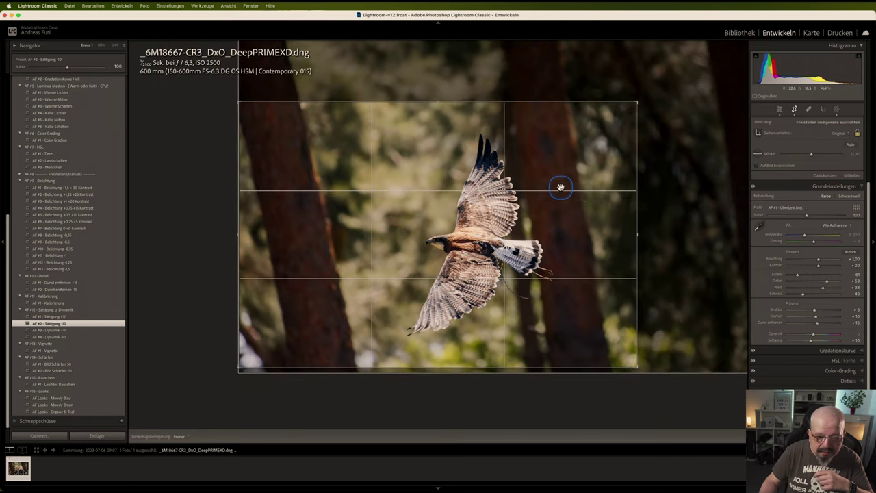
{"action": "left_click_drag", "start_coordinate": [636, 201], "coordinate": [598, 199]}
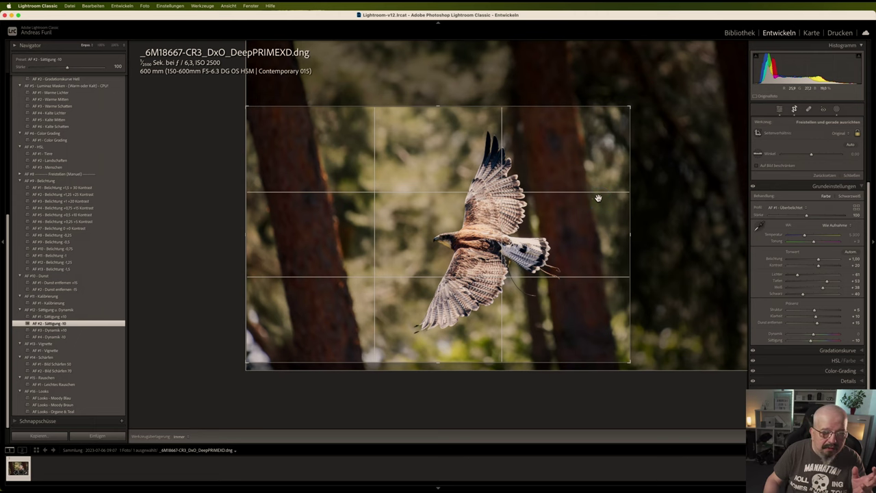
{"action": "key", "text": "Return"}
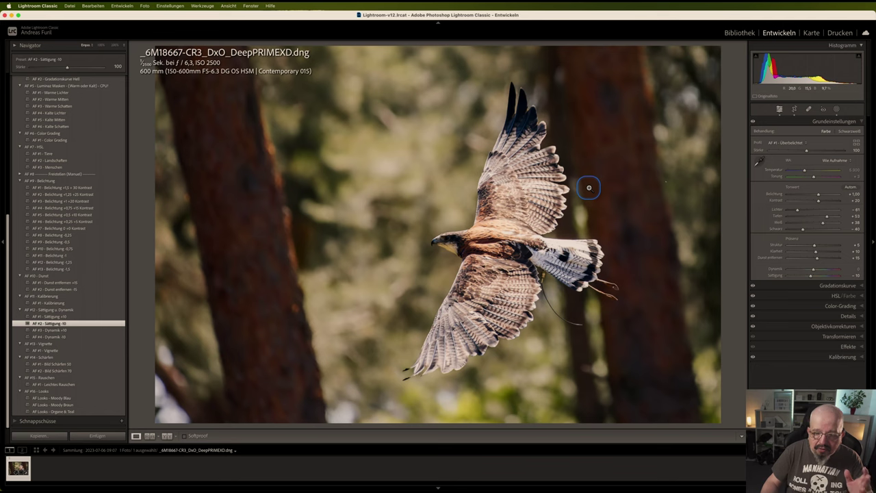
{"action": "right_click", "coordinate": [563, 202]}
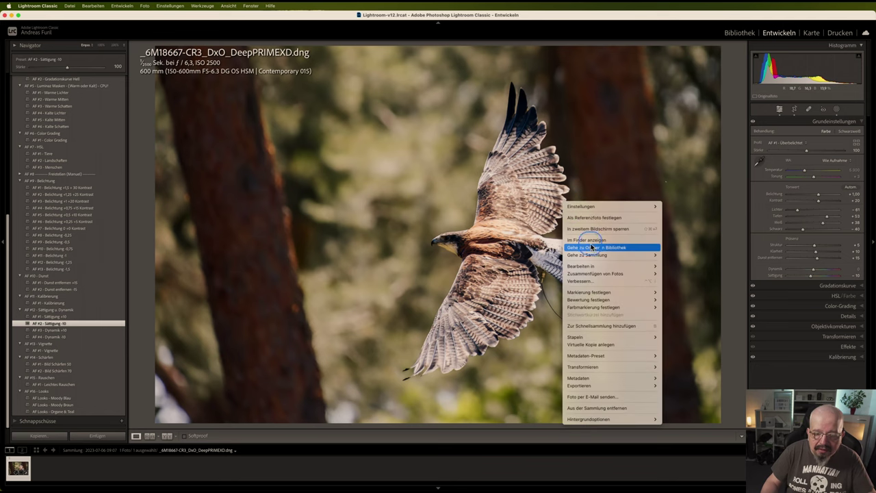
{"action": "left_click", "coordinate": [596, 183]}
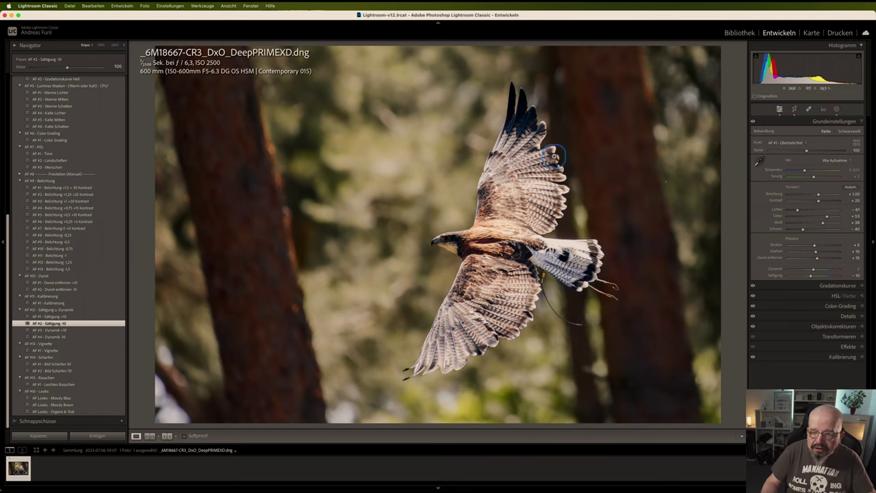
{"action": "scroll", "coordinate": [94, 145], "scroll_direction": "up", "scroll_amount": 2}
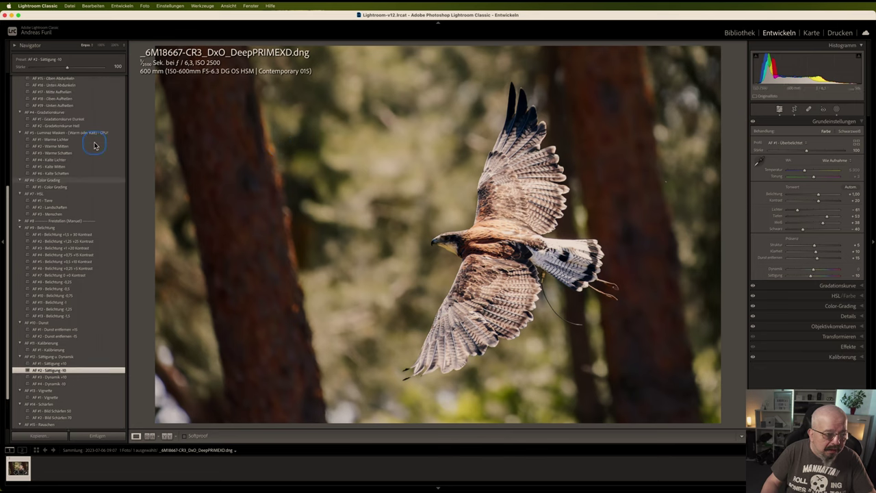
{"action": "scroll", "coordinate": [113, 130], "scroll_direction": "up", "scroll_amount": 5}
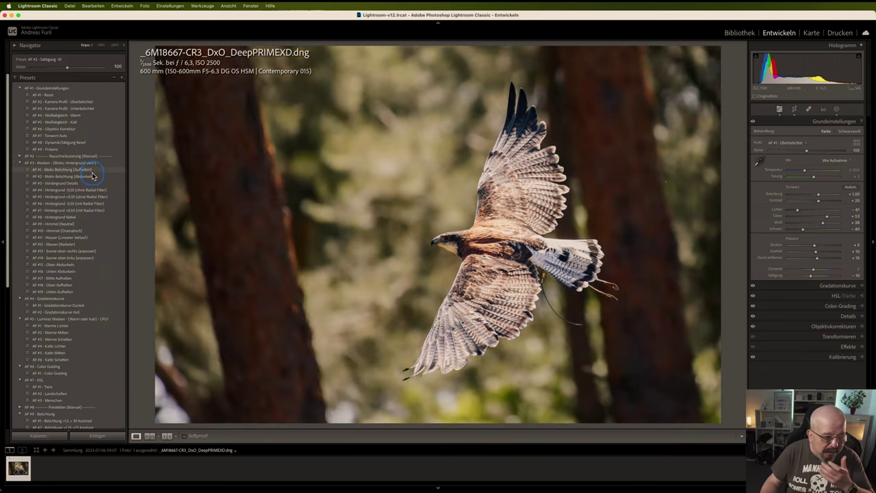
Apply the Motiv Belichtung (Abdunkeln) preset and add a subtracting brush to its Motiv mask
{"action": "left_click", "coordinate": [90, 177]}
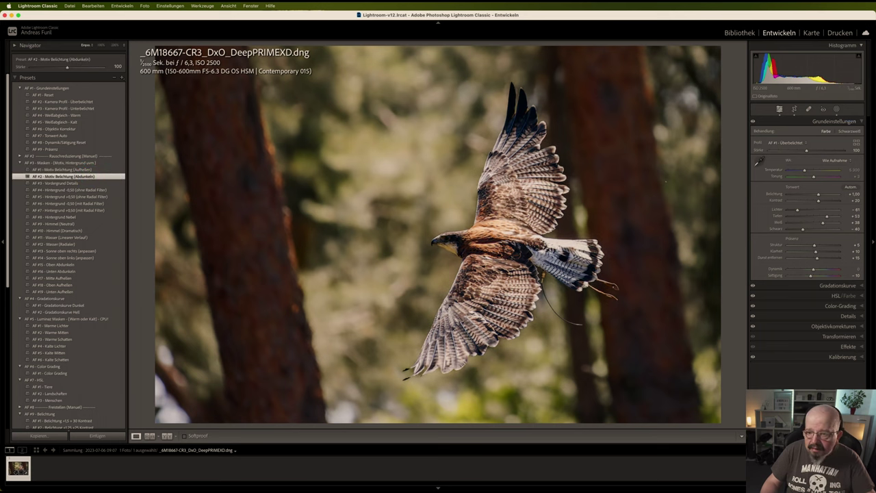
{"action": "left_click", "coordinate": [836, 109]}
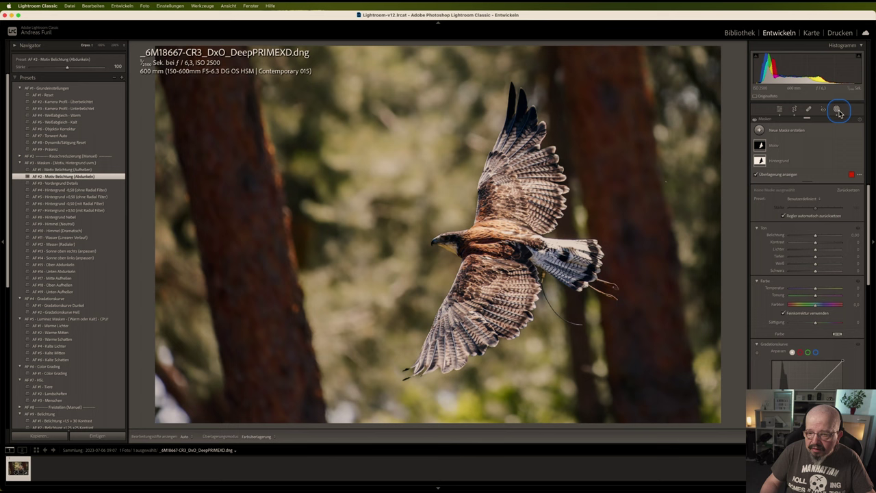
{"action": "left_click", "coordinate": [760, 146]}
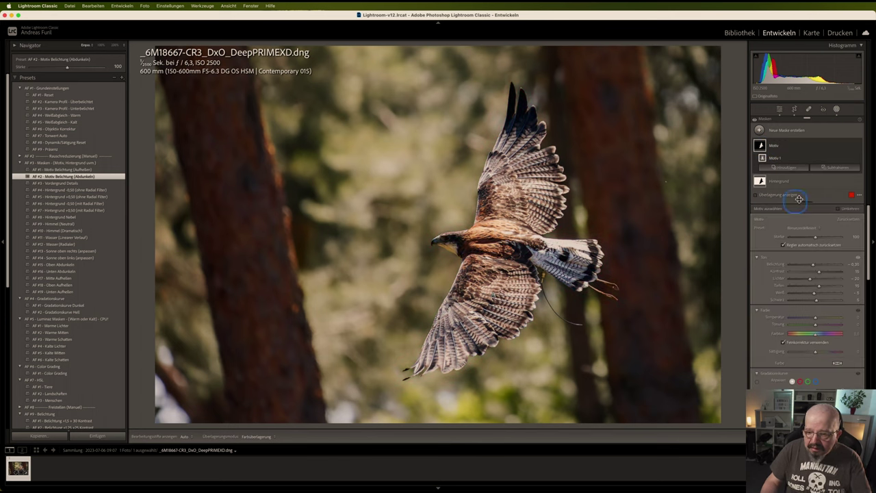
{"action": "left_click", "coordinate": [791, 169]}
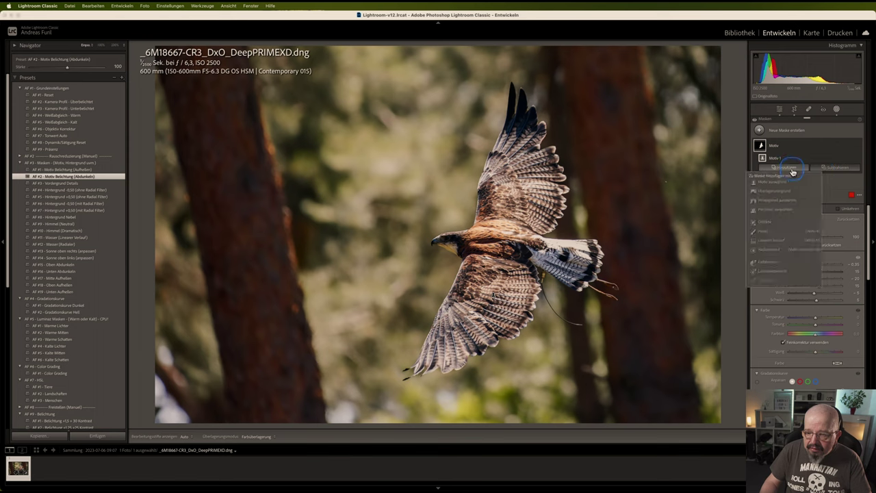
{"action": "left_click", "coordinate": [835, 169]}
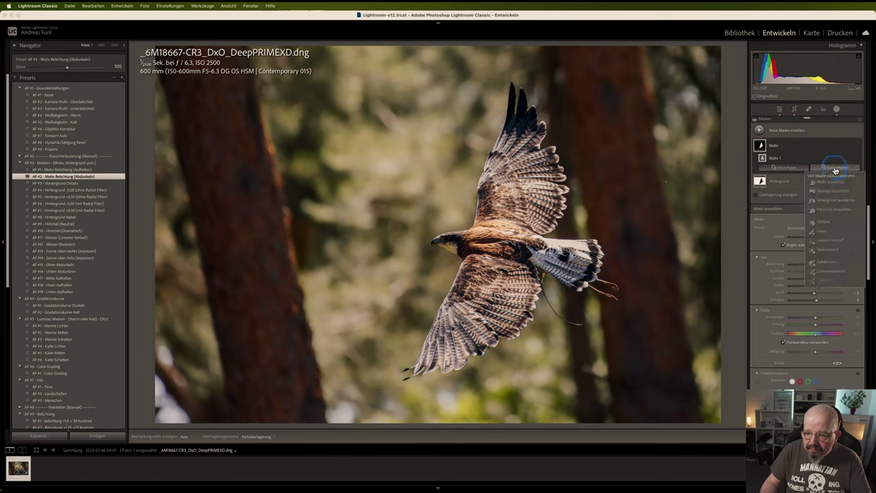
{"action": "left_click", "coordinate": [824, 232]}
At 100% with the red overlay, erase Motiv mask spill along the upper wing tip's edges
{"action": "key", "text": "z"}
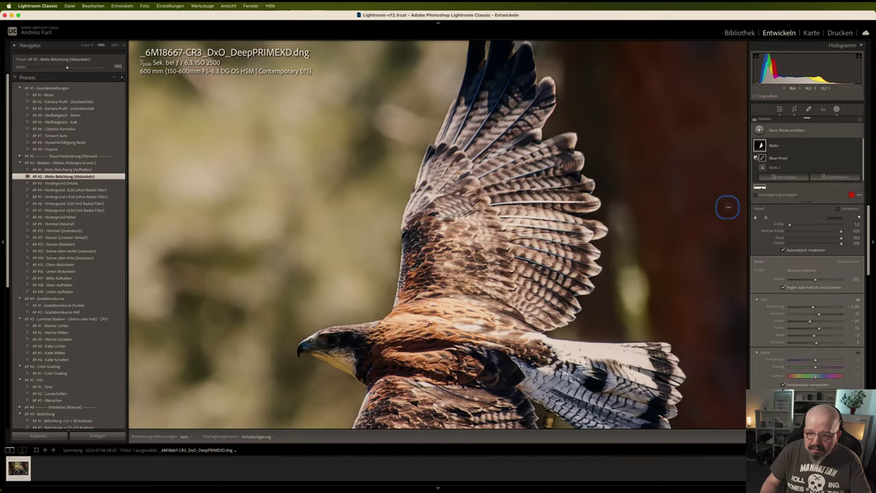
{"action": "left_click", "coordinate": [757, 197]}
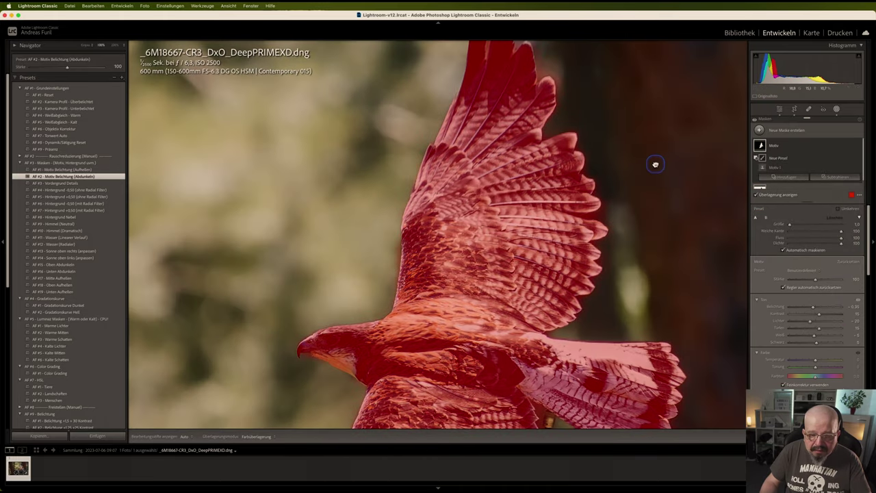
{"action": "scroll", "coordinate": [661, 181], "scroll_direction": "up", "scroll_amount": 2}
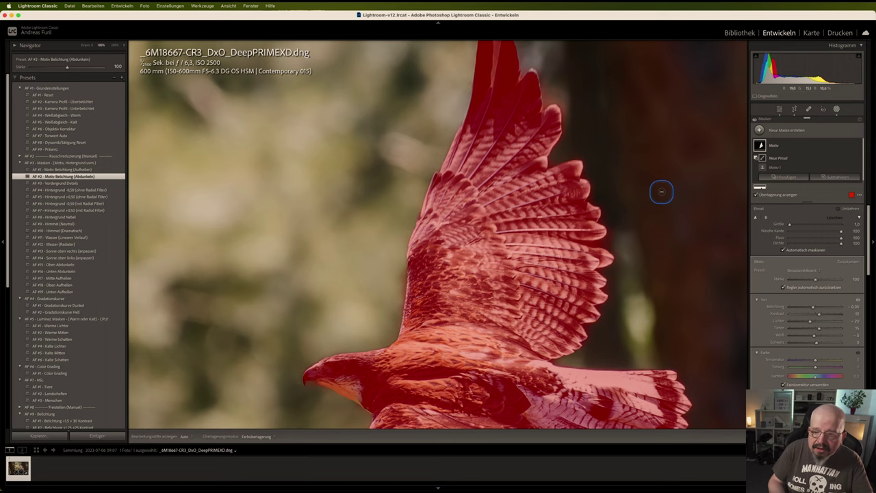
{"action": "left_click_drag", "start_coordinate": [581, 141], "coordinate": [591, 201]}
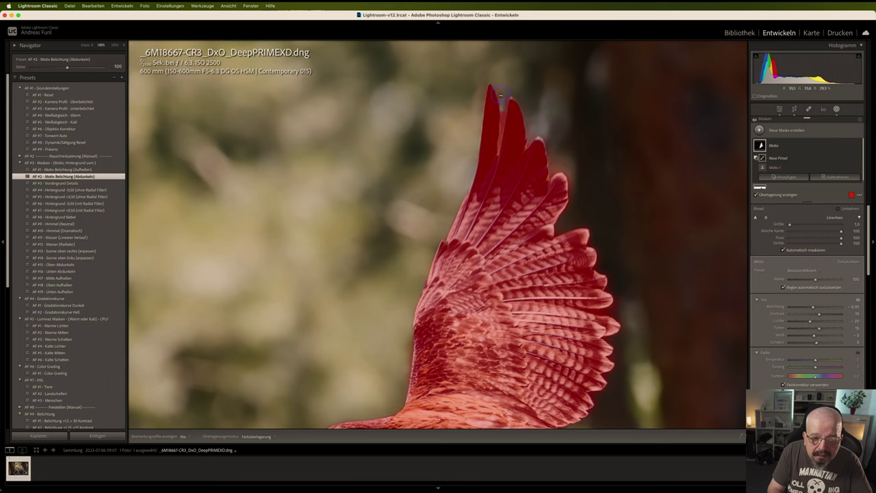
{"action": "left_click", "coordinate": [500, 93]}
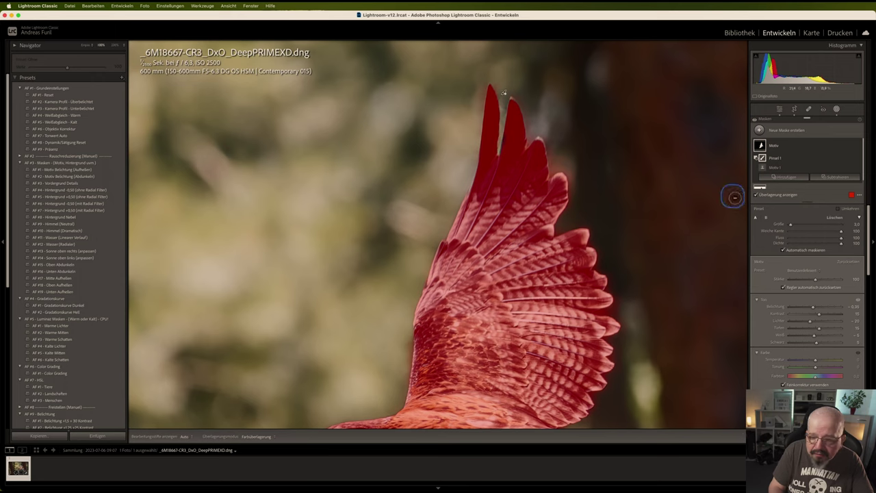
{"action": "left_click", "coordinate": [787, 249]}
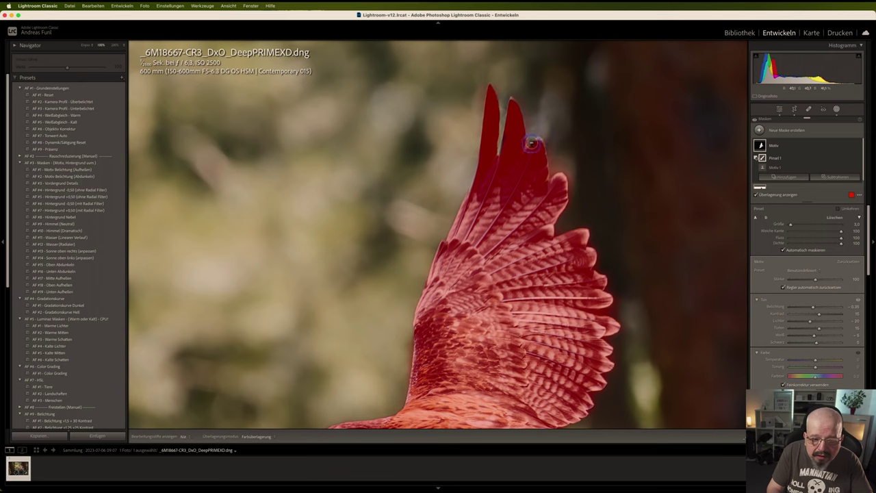
{"action": "mouse_move", "coordinate": [550, 134]}
{"action": "left_mouse_down"}
{"action": "mouse_move", "coordinate": [551, 176]}
{"action": "mouse_move", "coordinate": [569, 199]}
{"action": "mouse_move", "coordinate": [558, 226]}
{"action": "left_mouse_up"}
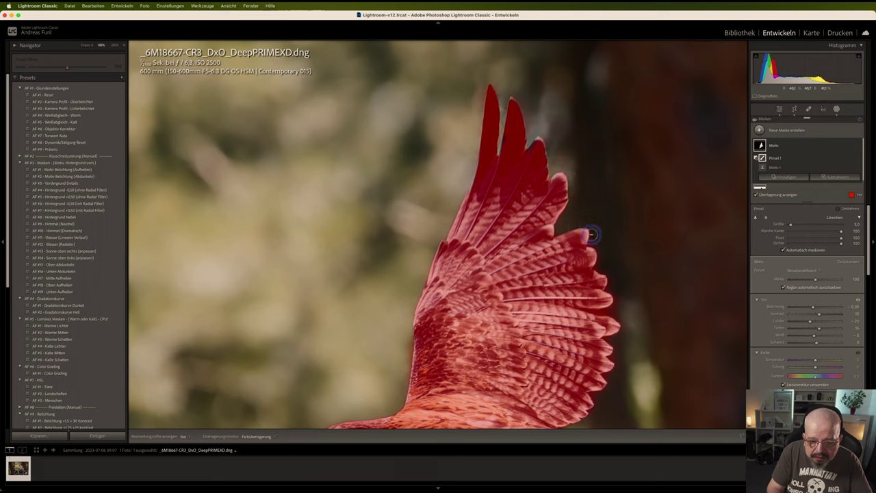
Trim the Motiv mask along the wing's right edge
{"action": "scroll", "coordinate": [606, 260], "scroll_direction": "down", "scroll_amount": 5}
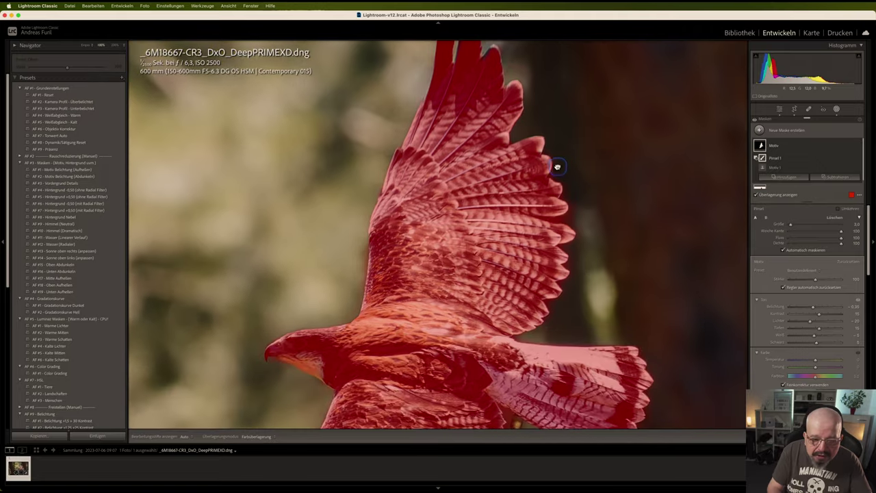
{"action": "left_click_drag", "start_coordinate": [550, 153], "coordinate": [556, 216]}
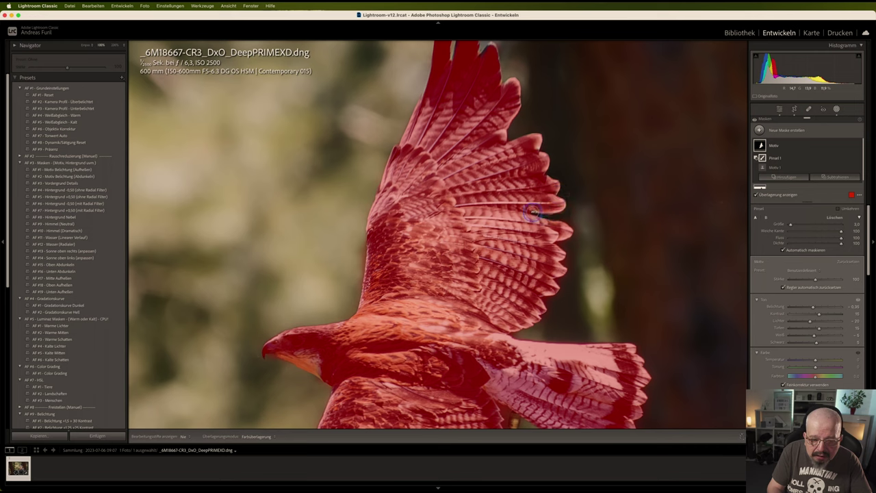
{"action": "mouse_move", "coordinate": [531, 213]}
{"action": "left_mouse_down"}
{"action": "mouse_move", "coordinate": [570, 221]}
{"action": "mouse_move", "coordinate": [570, 195]}
{"action": "left_mouse_up"}
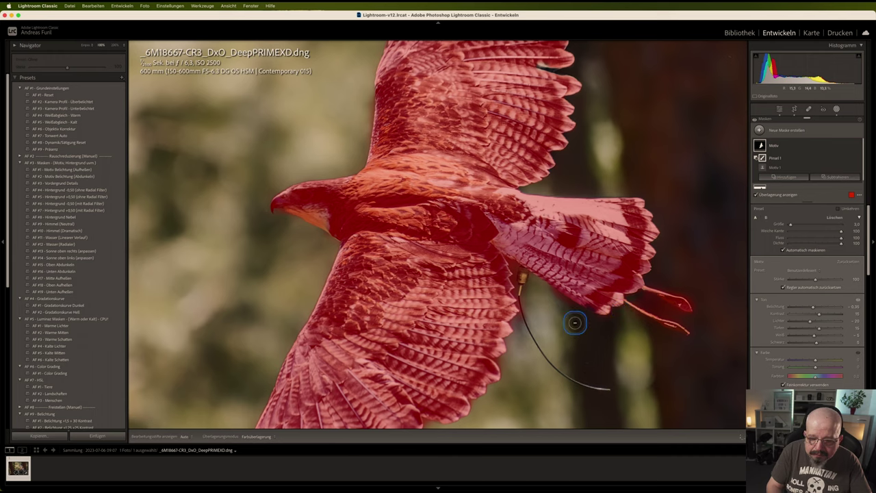
Trim the mask along the tail's lower edge, then check the lower wing tip and head
{"action": "scroll", "coordinate": [579, 323], "scroll_direction": "right", "scroll_amount": 5}
{"action": "scroll", "coordinate": [579, 322], "scroll_direction": "down", "scroll_amount": 4}
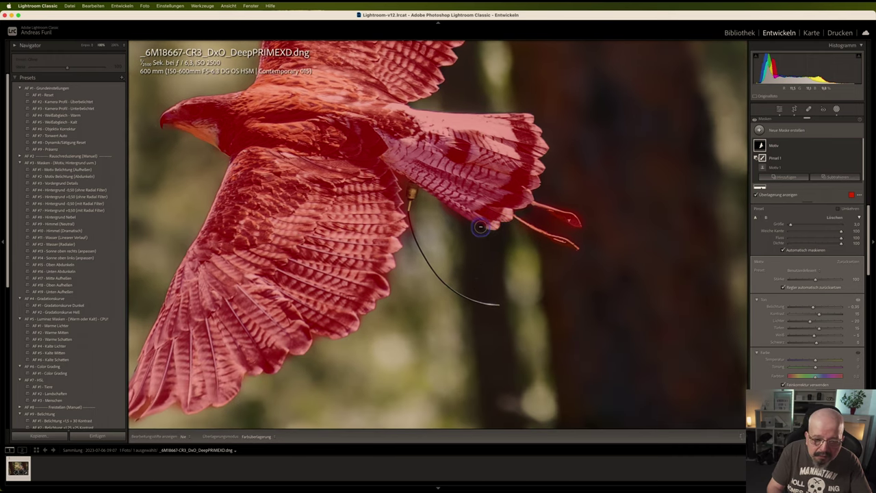
{"action": "left_click_drag", "start_coordinate": [476, 224], "coordinate": [436, 202]}
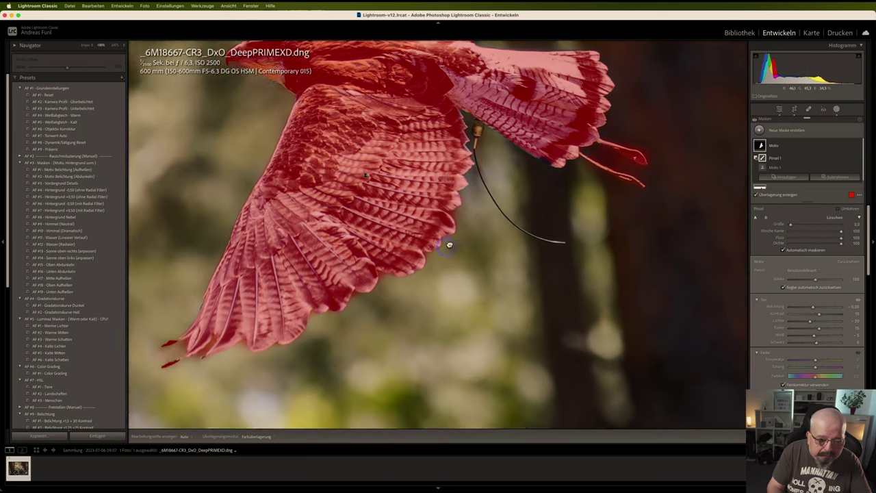
{"action": "left_click_drag", "start_coordinate": [405, 274], "coordinate": [559, 154]}
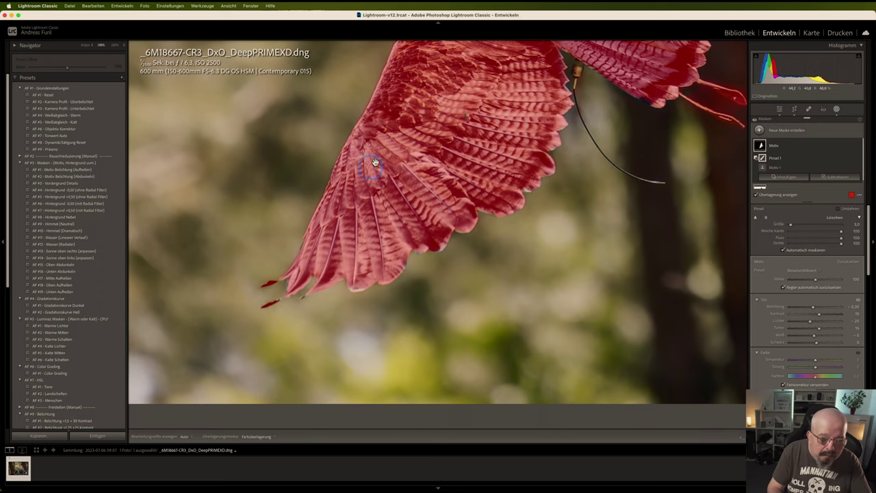
{"action": "left_click_drag", "start_coordinate": [372, 166], "coordinate": [419, 315]}
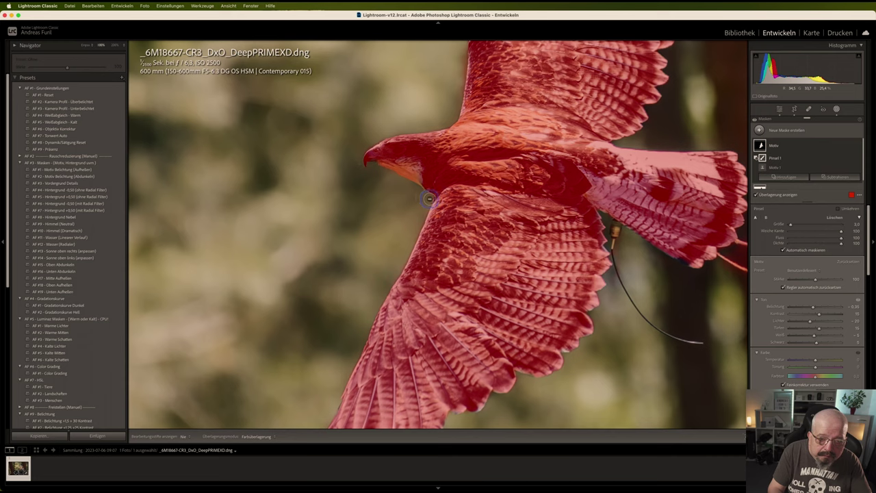
{"action": "mouse_move", "coordinate": [524, 166]}
{"action": "left_mouse_down"}
{"action": "mouse_move", "coordinate": [484, 272]}
{"action": "mouse_move", "coordinate": [492, 263]}
{"action": "left_mouse_up"}
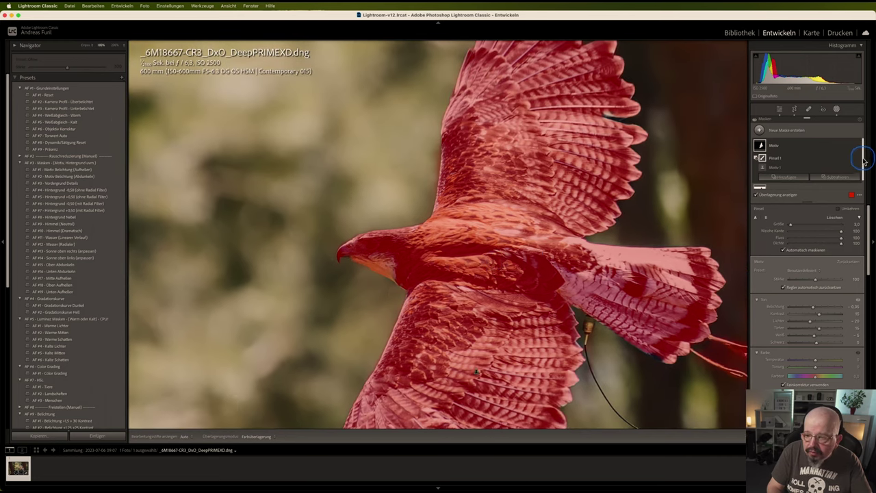
{"action": "scroll", "coordinate": [864, 161], "scroll_direction": "down", "scroll_amount": 1}
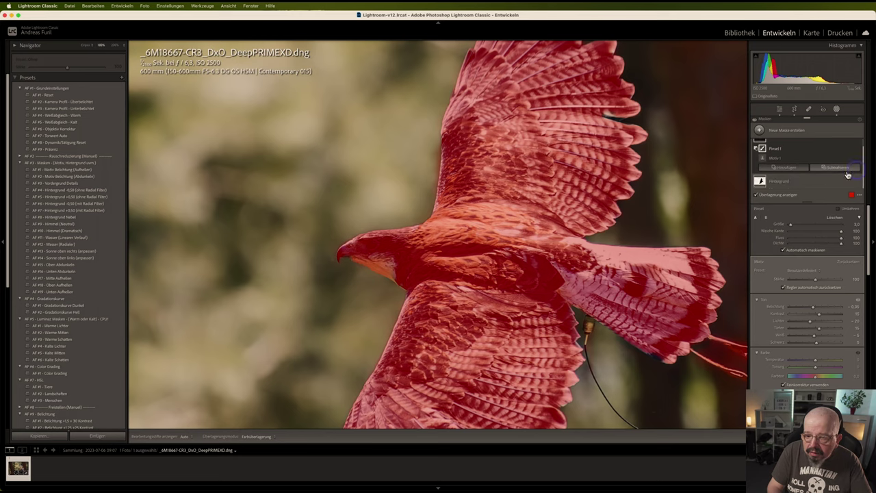
Select the Hintergrund mask and brush the gaps between the wing-tip feathers into it
{"action": "left_click", "coordinate": [760, 181]}
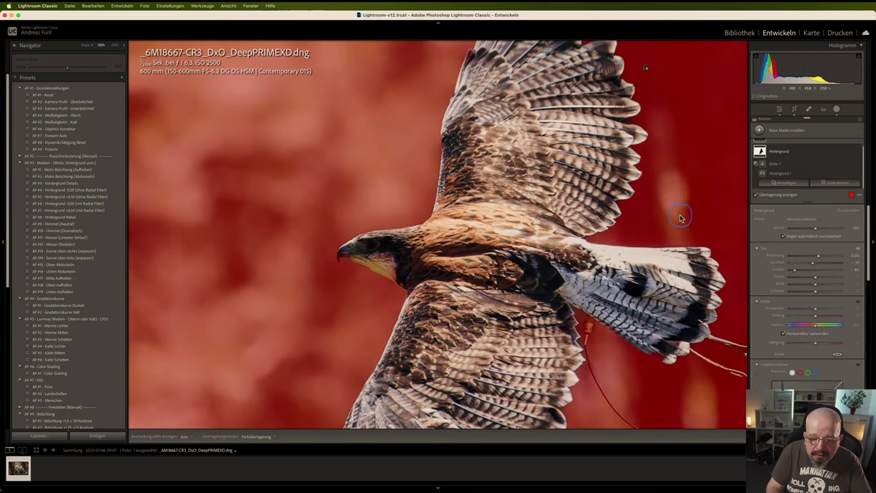
{"action": "left_click_drag", "start_coordinate": [675, 172], "coordinate": [651, 326]}
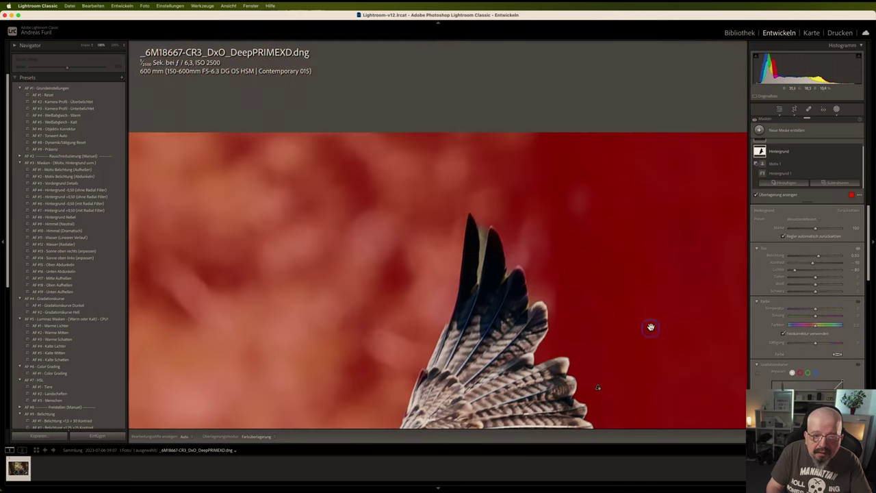
{"action": "left_click", "coordinate": [806, 184]}
{"action": "left_click", "coordinate": [775, 247]}
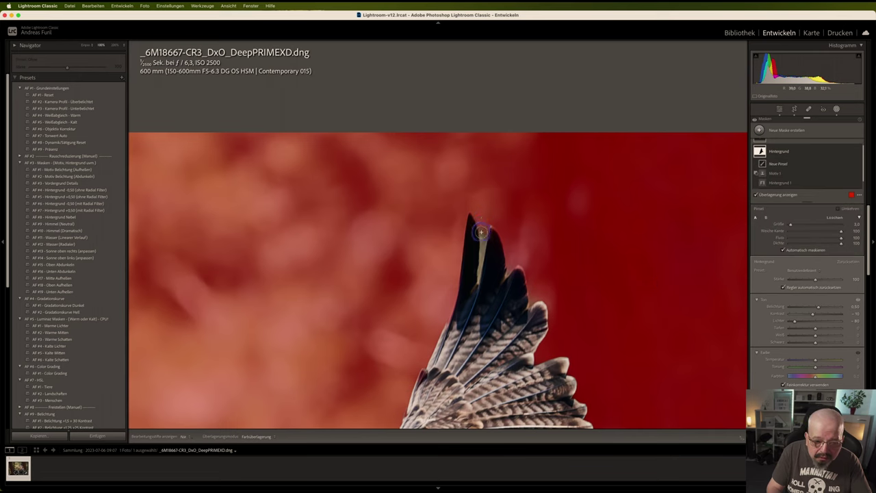
{"action": "left_click_drag", "start_coordinate": [482, 245], "coordinate": [479, 287]}
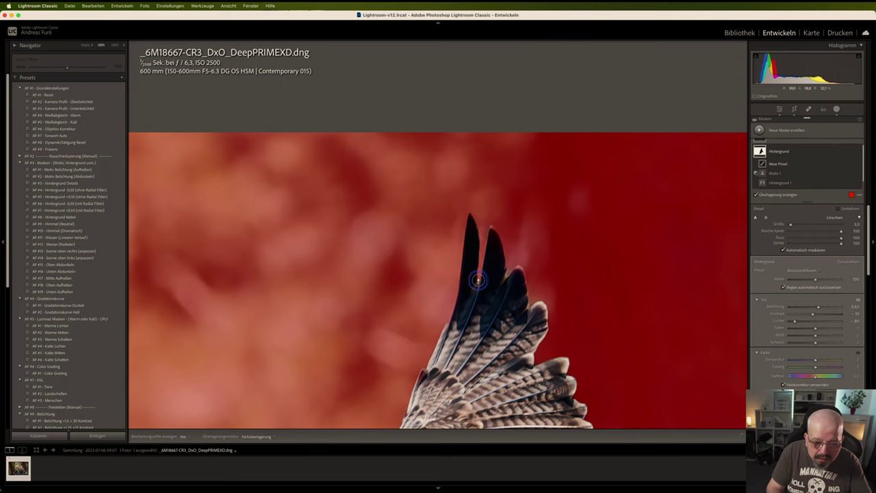
Pan across more of the wing and hide the mask pins with H
{"action": "left_click_drag", "start_coordinate": [557, 279], "coordinate": [530, 205]}
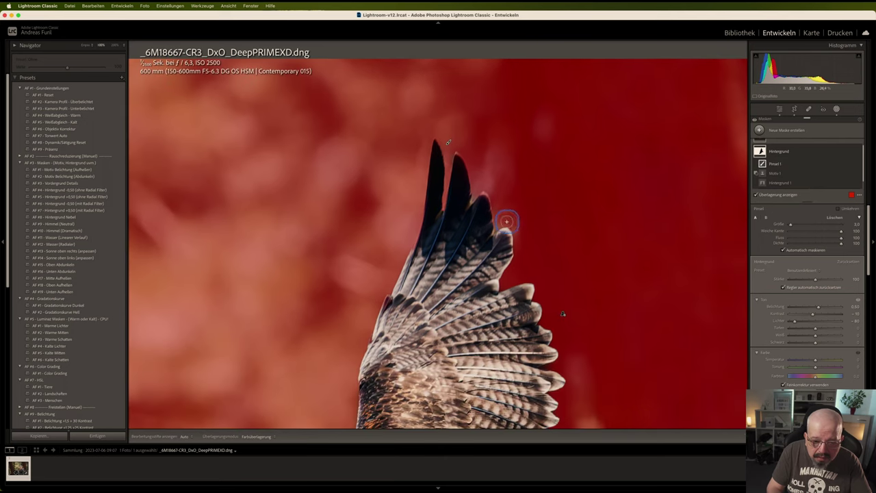
{"action": "scroll", "coordinate": [524, 229], "scroll_direction": "up", "scroll_amount": 3}
{"action": "scroll", "coordinate": [528, 225], "scroll_direction": "up", "scroll_amount": 5}
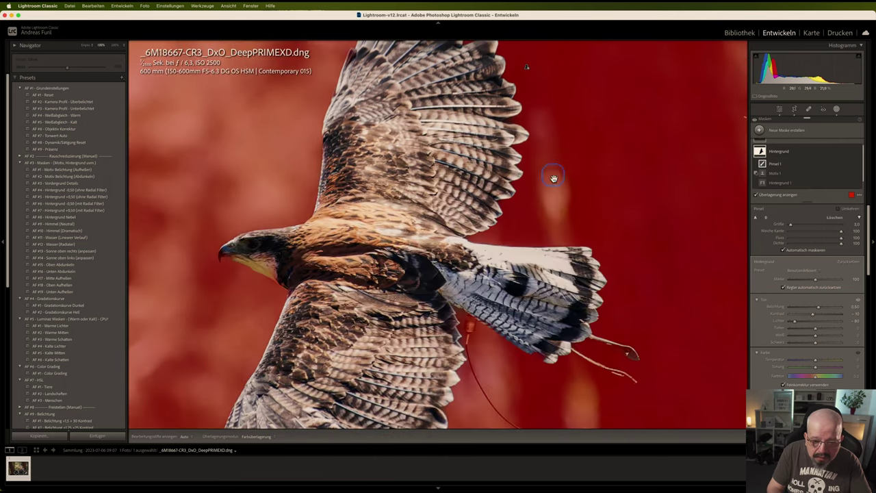
{"action": "scroll", "coordinate": [555, 254], "scroll_direction": "down", "scroll_amount": 3}
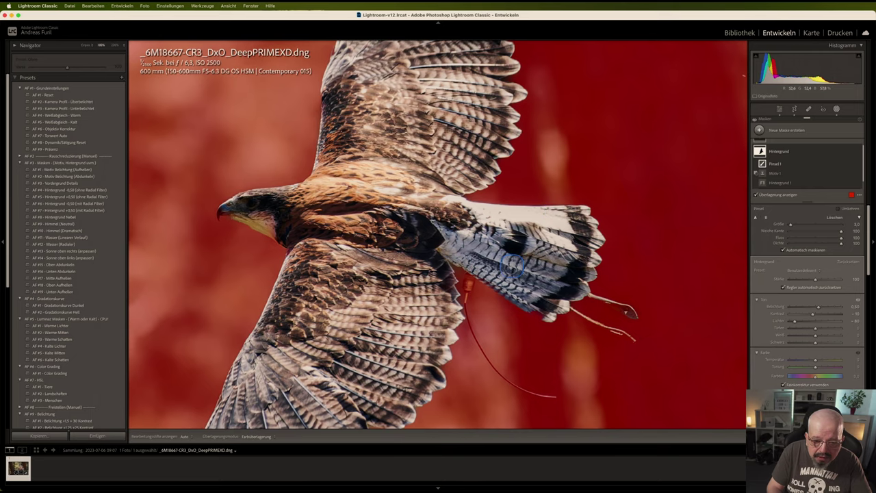
{"action": "key", "text": "h"}
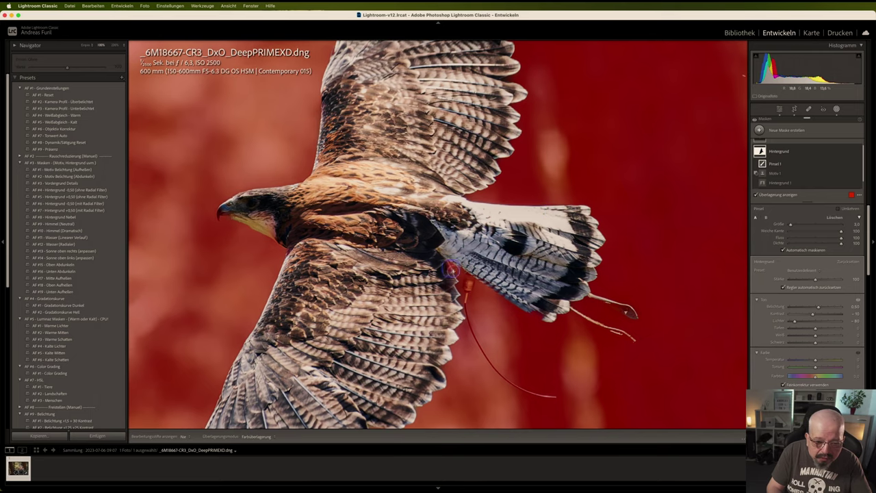
{"action": "scroll", "coordinate": [480, 287], "scroll_direction": "down", "scroll_amount": 3}
{"action": "scroll", "coordinate": [548, 239], "scroll_direction": "left", "scroll_amount": 3}
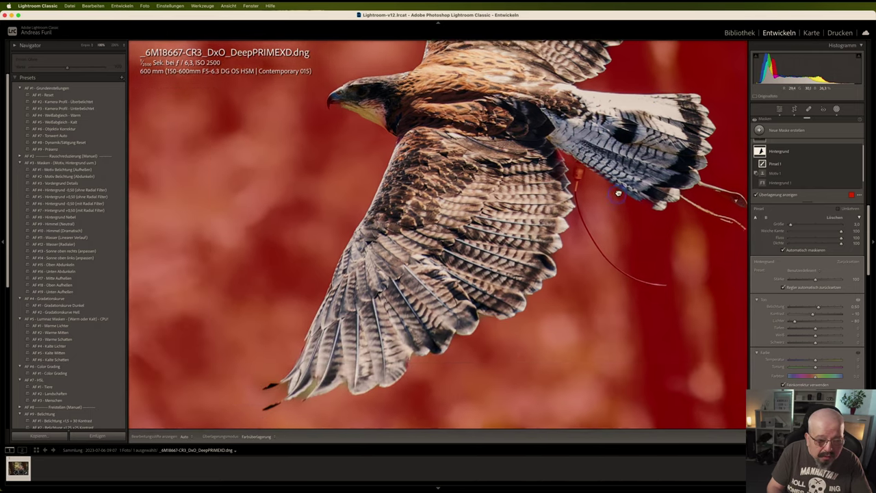
{"action": "scroll", "coordinate": [618, 194], "scroll_direction": "down", "scroll_amount": 1}
{"action": "scroll", "coordinate": [618, 194], "scroll_direction": "left", "scroll_amount": 1}
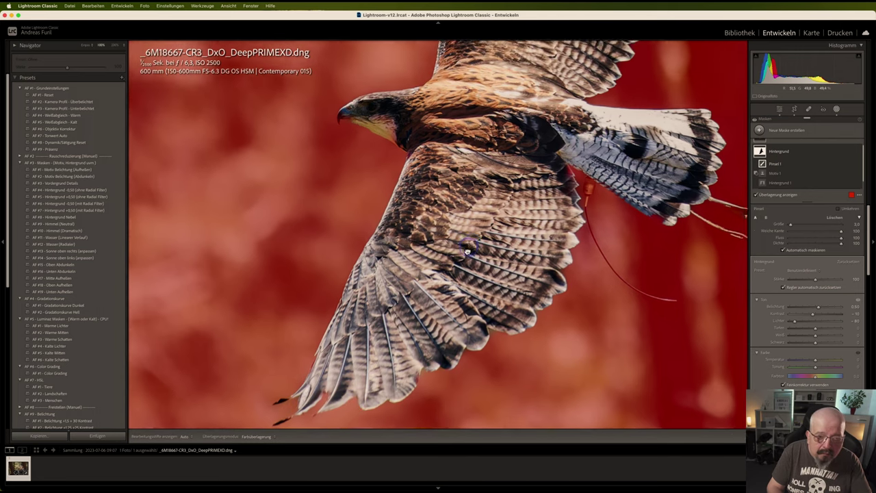
{"action": "scroll", "coordinate": [450, 276], "scroll_direction": "up", "scroll_amount": 5}
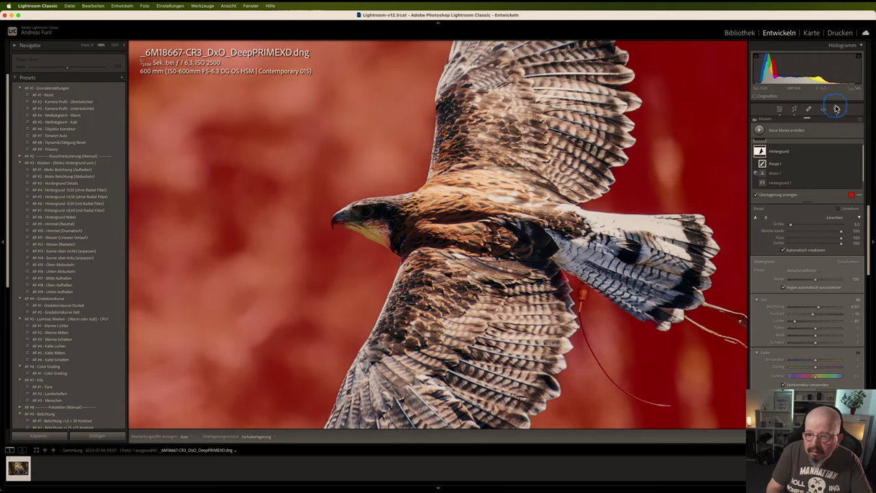
Fit the whole photo in view and reselect the hawk's Motiv mask
{"action": "left_click", "coordinate": [836, 109]}
{"action": "left_click", "coordinate": [657, 182]}
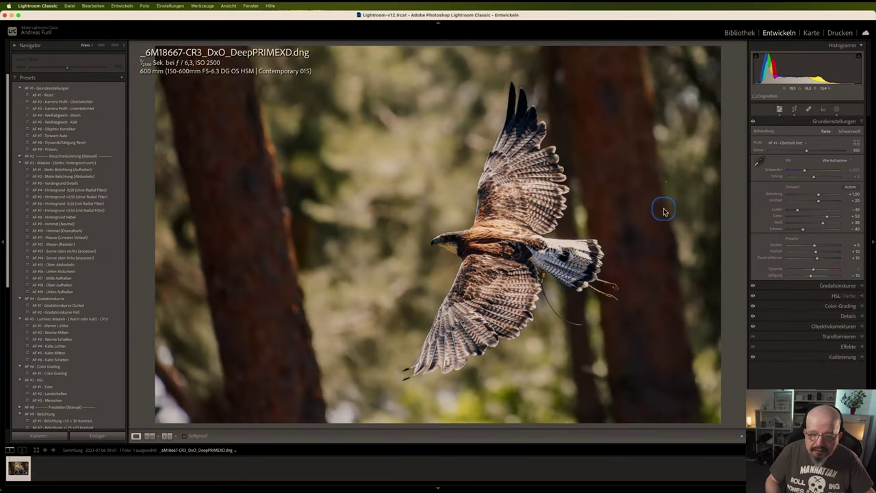
{"action": "left_click", "coordinate": [836, 109]}
{"action": "left_click", "coordinate": [765, 145]}
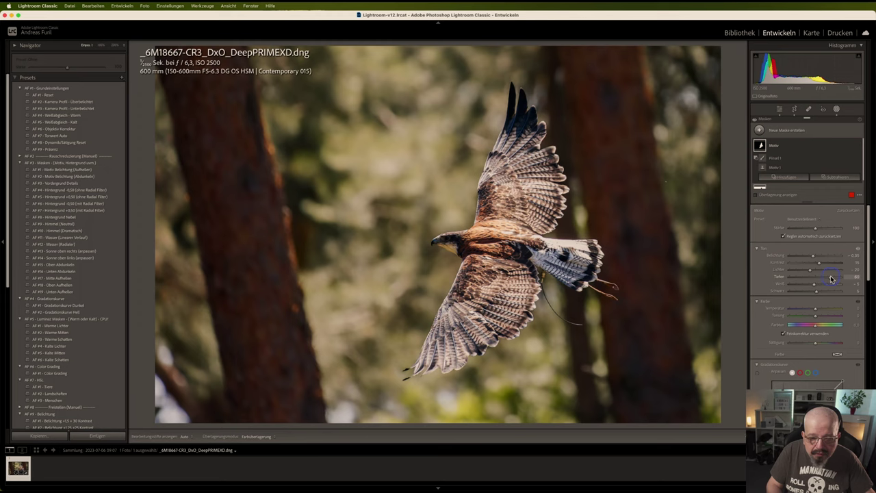
Adjust the Motiv mask's highlights, whites and contrast, then close masking
{"action": "left_click", "coordinate": [809, 272]}
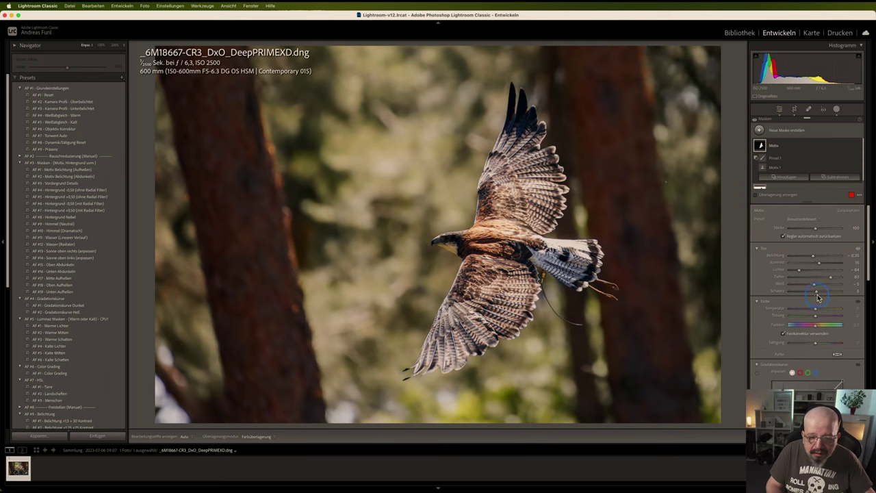
{"action": "left_click", "coordinate": [815, 288]}
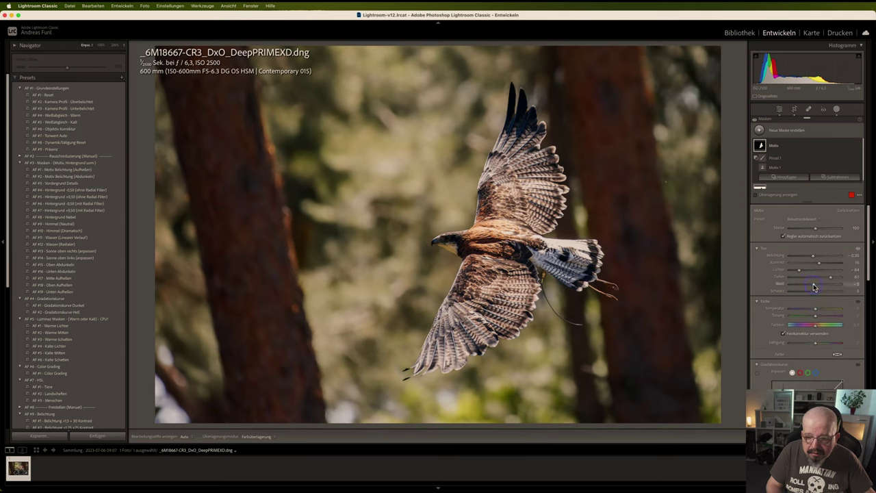
{"action": "left_click", "coordinate": [822, 288]}
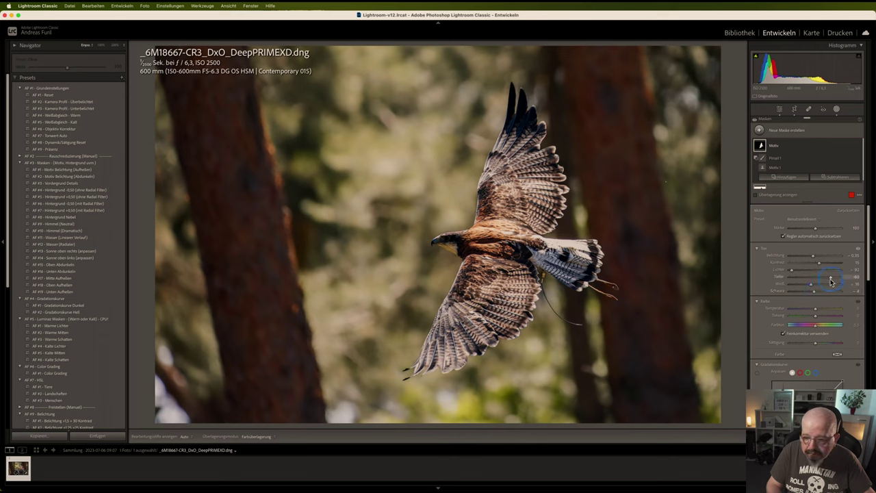
{"action": "left_click", "coordinate": [817, 263]}
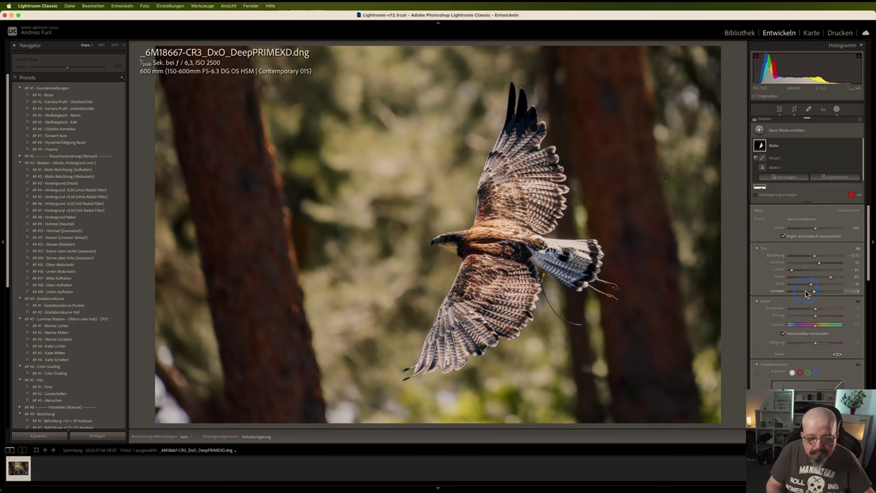
{"action": "left_click", "coordinate": [836, 109]}
{"action": "left_click", "coordinate": [662, 223]}
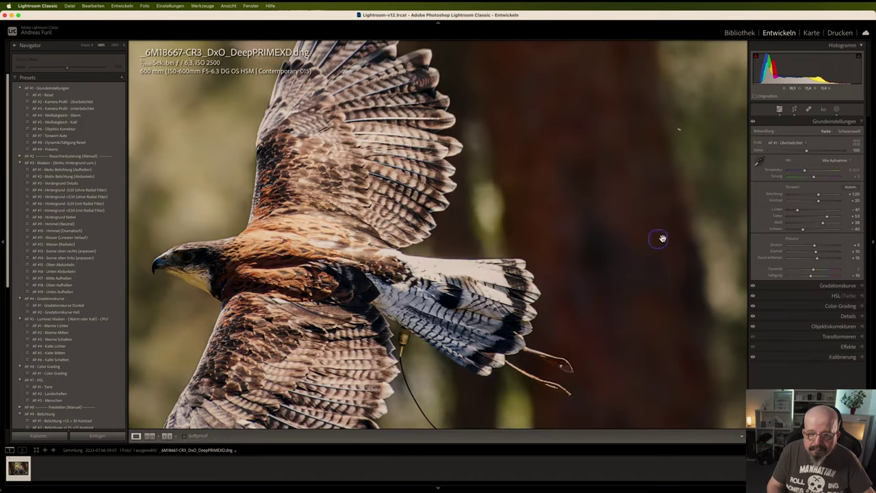
Refit the hawk photo and send it to Radiant Photo via 'In RadiantLR bearbeiten'
{"action": "left_click", "coordinate": [676, 265]}
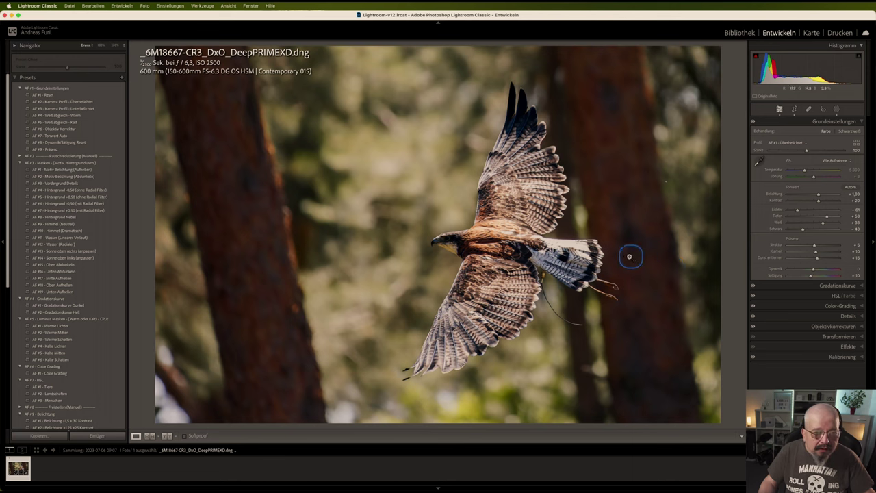
{"action": "right_click", "coordinate": [440, 260]}
{"action": "mouse_move", "coordinate": [466, 321]}
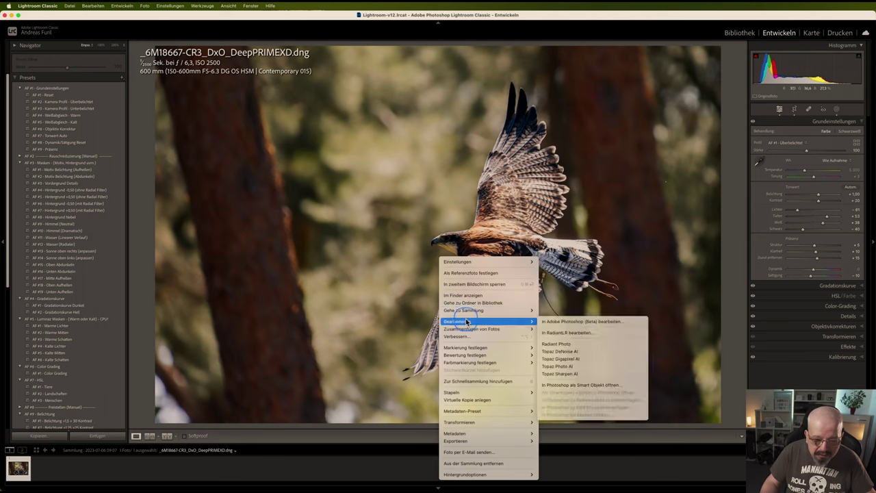
{"action": "left_click", "coordinate": [557, 333]}
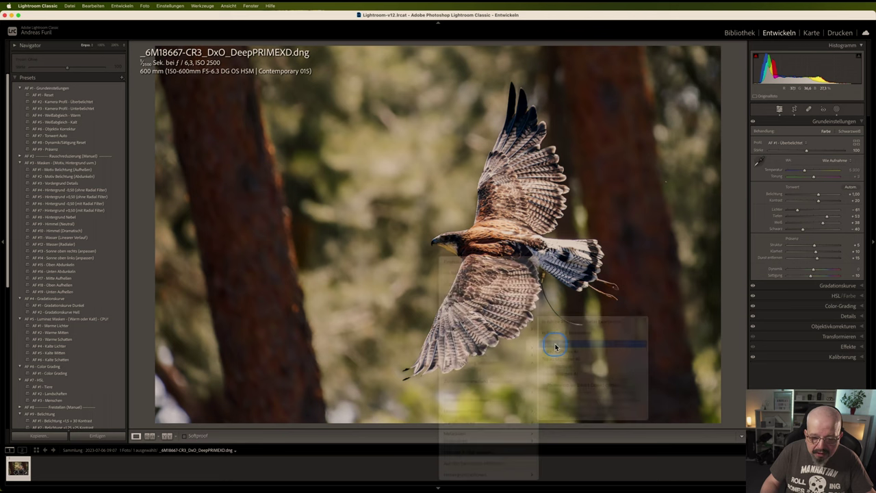
{"action": "left_click", "coordinate": [607, 181]}
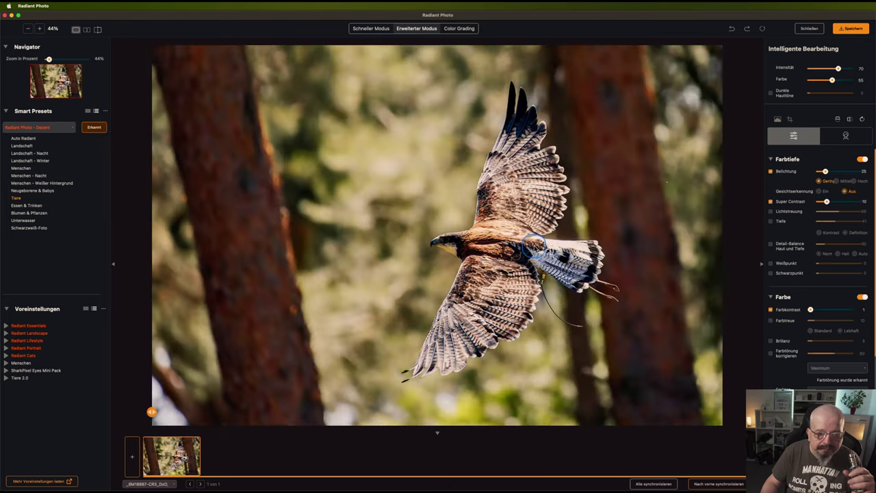
{"action": "mouse_move", "coordinate": [21, 378]}
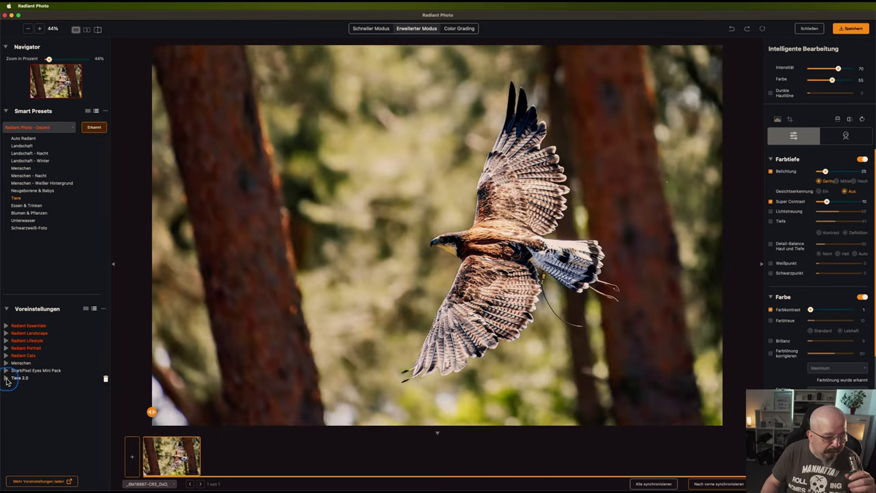
Expand Tiere 2.0 under Voreinstellungen, apply its Tiere preset, and save with Speichern
{"action": "left_click", "coordinate": [22, 387]}
{"action": "left_click", "coordinate": [22, 387]}
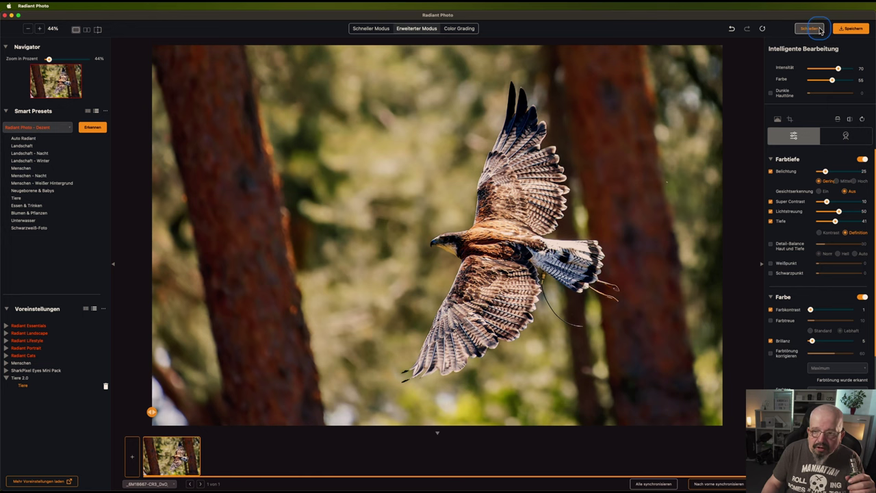
{"action": "left_click", "coordinate": [853, 28]}
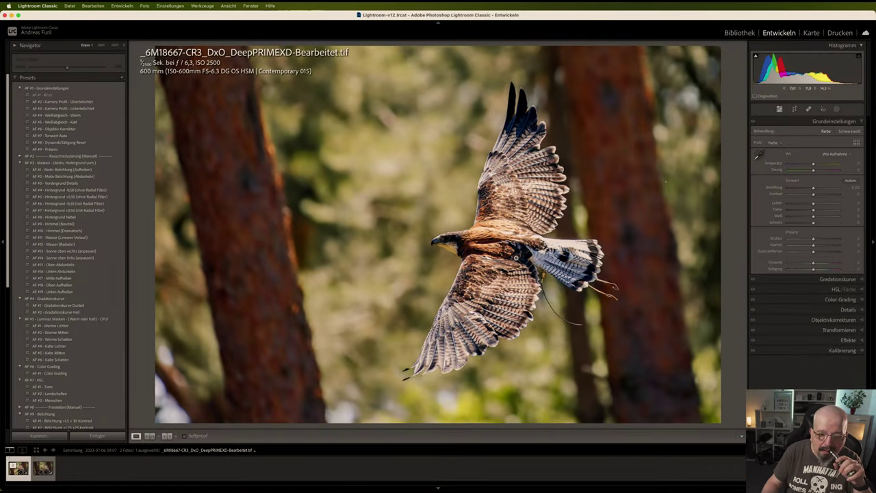
Edit a copy of the Radiant-edited TIF, with Lightroom adjustments, in Topaz Photo AI
{"action": "right_click", "coordinate": [512, 242]}
{"action": "mouse_move", "coordinate": [530, 303]}
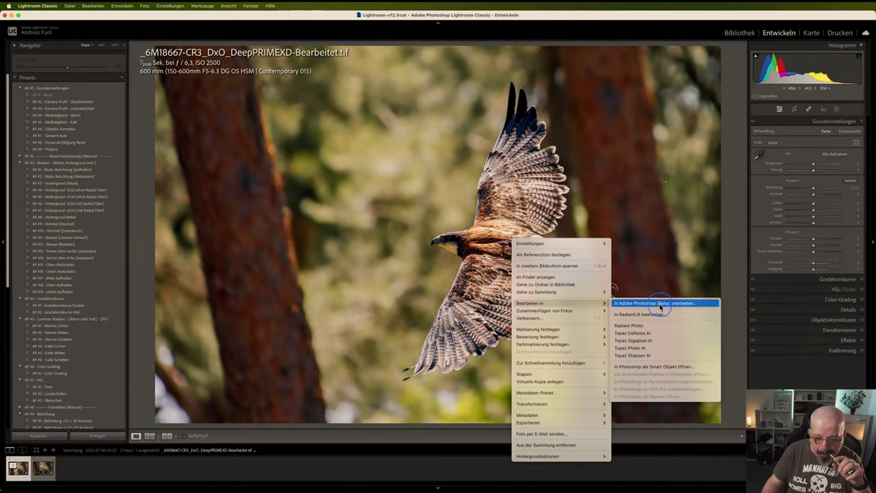
{"action": "left_click", "coordinate": [654, 348]}
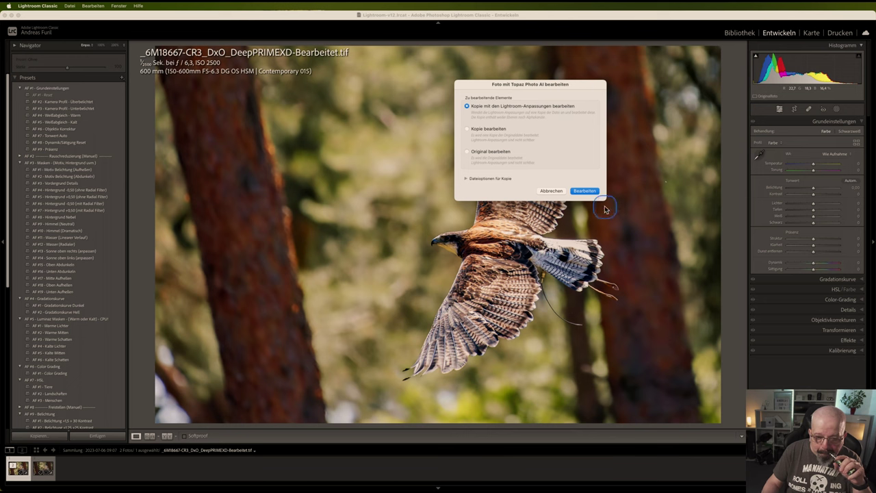
{"action": "left_click", "coordinate": [583, 190]}
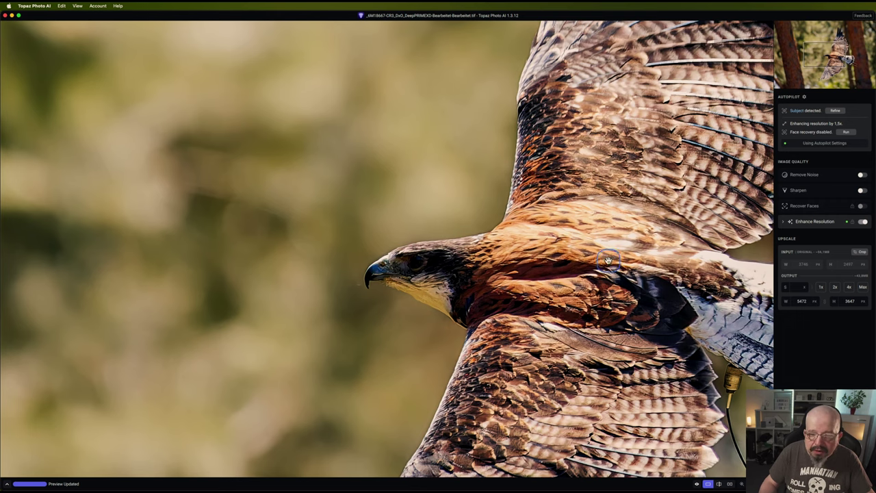
Inspect the 1.5x Enhance Resolution preview of the hawk's head and wings, then save
{"action": "left_click", "coordinate": [553, 327]}
{"action": "left_click_drag", "start_coordinate": [553, 327], "coordinate": [364, 236]}
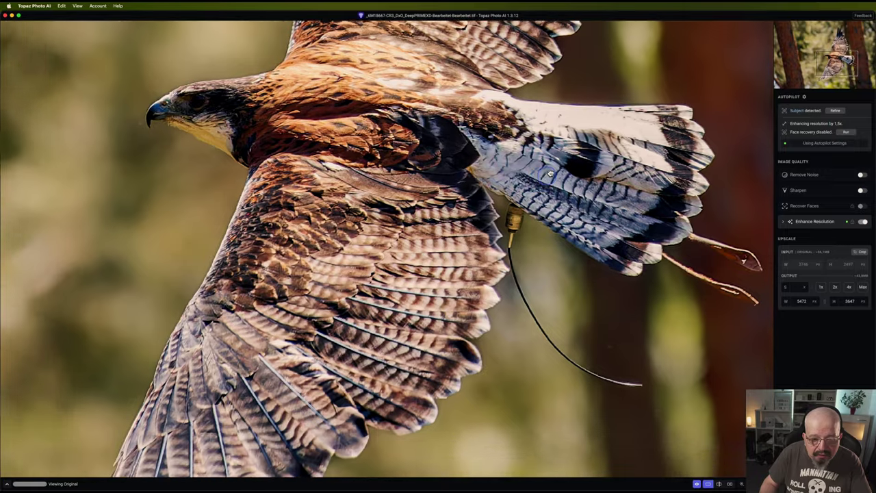
{"action": "left_click_drag", "start_coordinate": [507, 209], "coordinate": [600, 139]}
{"action": "left_click_drag", "start_coordinate": [464, 243], "coordinate": [577, 153]}
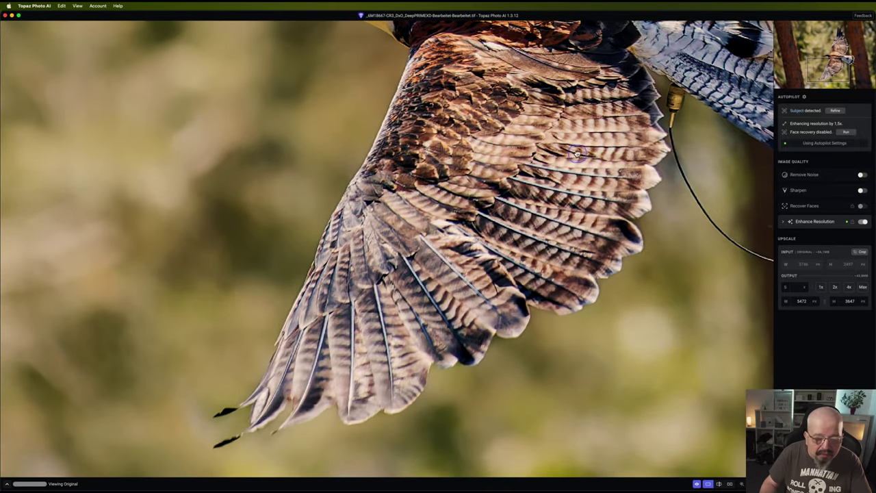
{"action": "left_click_drag", "start_coordinate": [514, 178], "coordinate": [556, 342]}
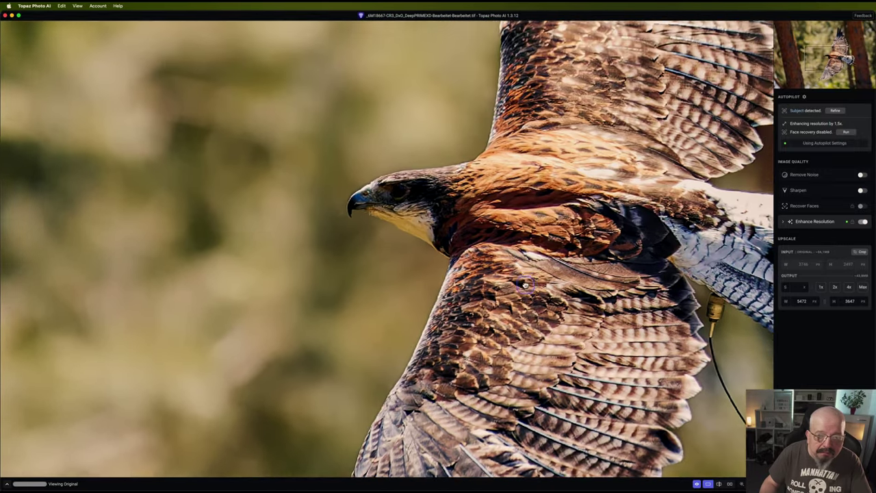
{"action": "mouse_move", "coordinate": [538, 241]}
{"action": "left_mouse_down"}
{"action": "mouse_move", "coordinate": [473, 357]}
{"action": "mouse_move", "coordinate": [589, 89]}
{"action": "mouse_move", "coordinate": [544, 227]}
{"action": "left_mouse_up"}
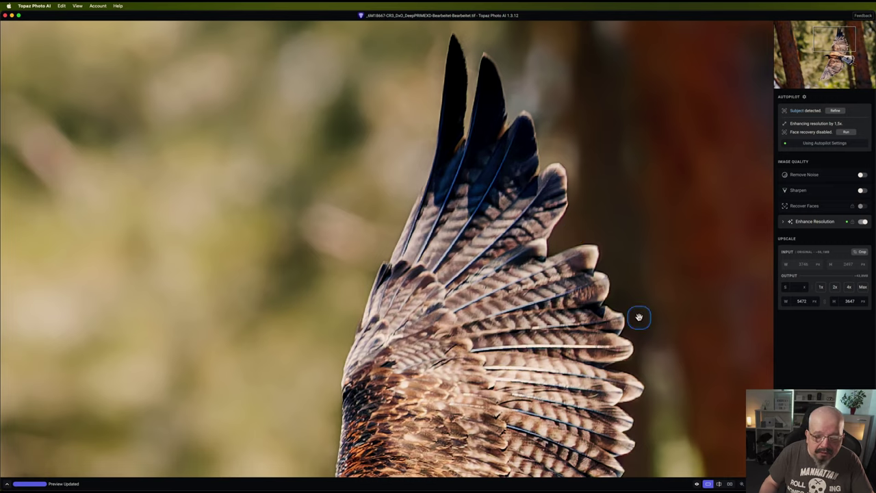
{"action": "left_click", "coordinate": [825, 479]}
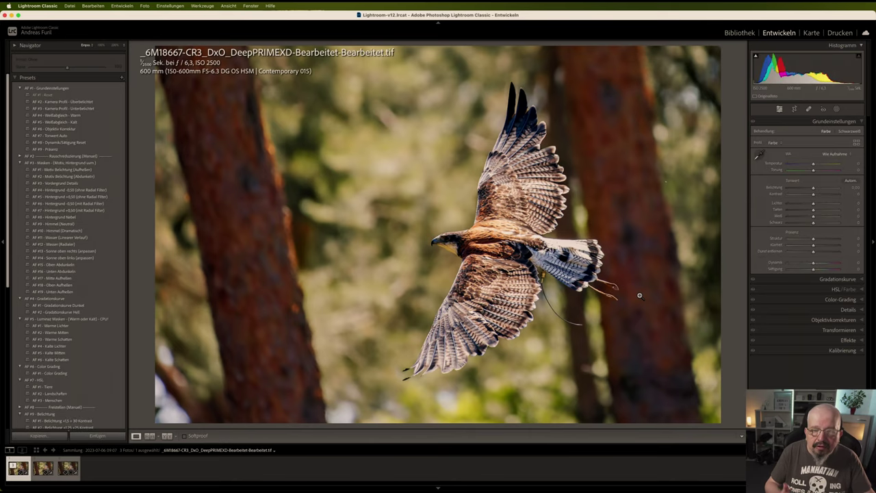
Edit a copy with Lightroom adjustments of the hawk photo in Photoshop (Beta)
{"action": "right_click", "coordinate": [555, 193]}
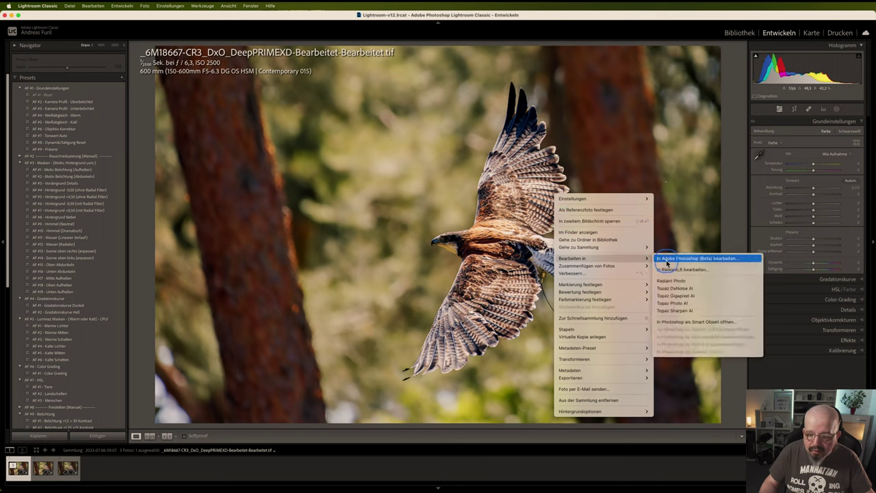
{"action": "mouse_move", "coordinate": [587, 266]}
{"action": "left_click", "coordinate": [666, 261]}
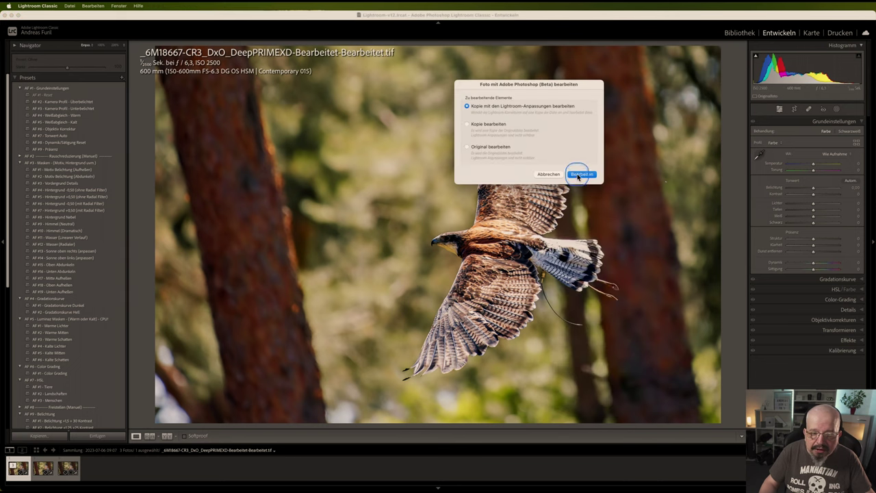
{"action": "left_click", "coordinate": [577, 174]}
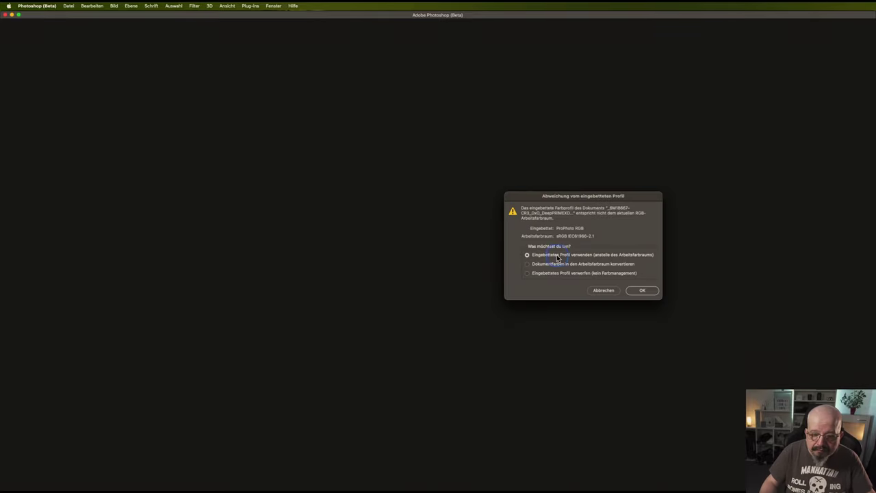
Keep 'Eingebettetes Profil verwenden' (ProPhoto RGB) in the profile mismatch dialog and confirm
{"action": "left_click", "coordinate": [633, 290]}
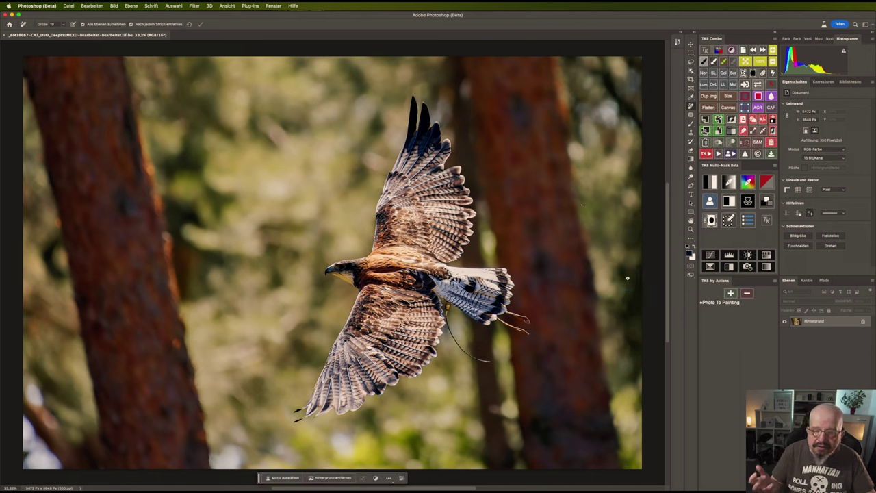
{"action": "left_click", "coordinate": [667, 177]}
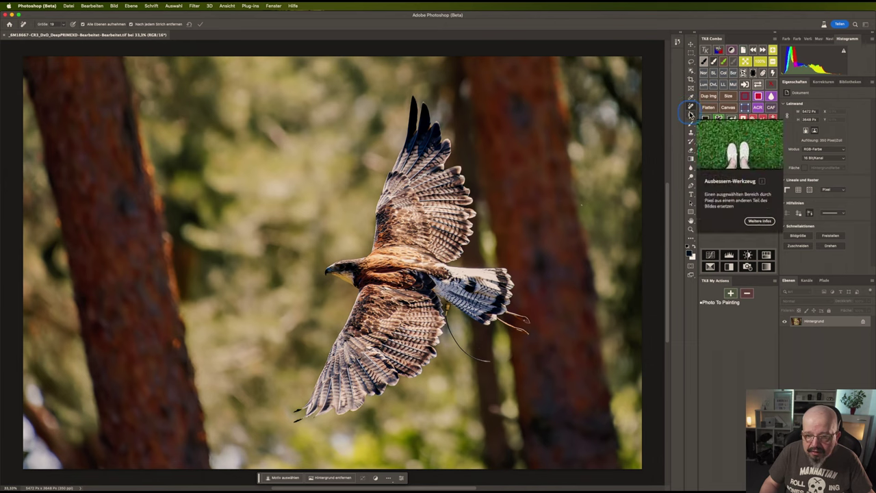
{"action": "left_click", "coordinate": [690, 241]}
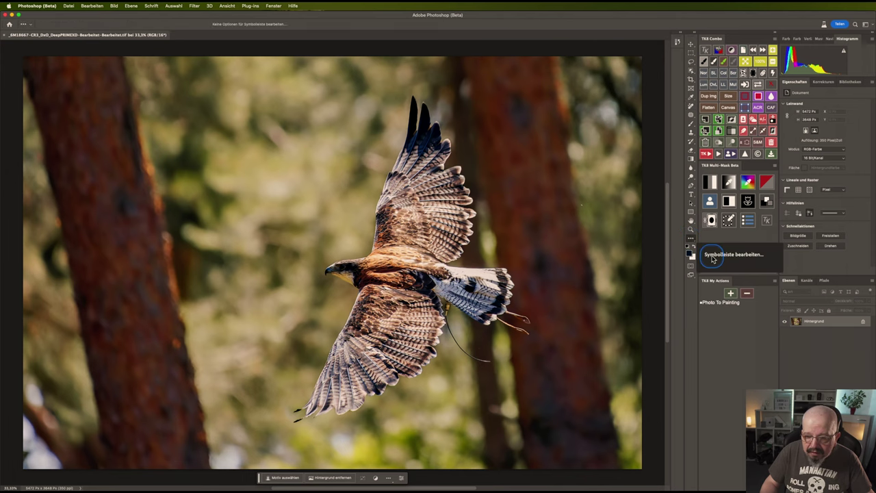
{"action": "left_click", "coordinate": [692, 240]}
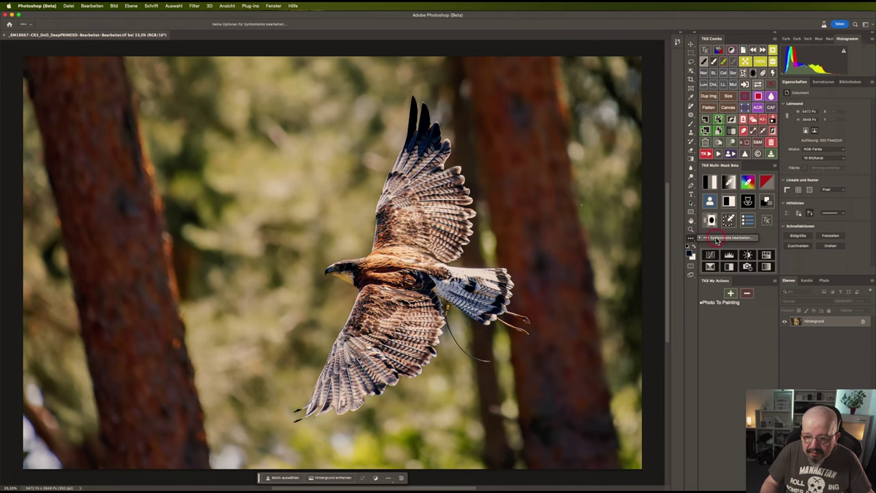
{"action": "left_click", "coordinate": [717, 239]}
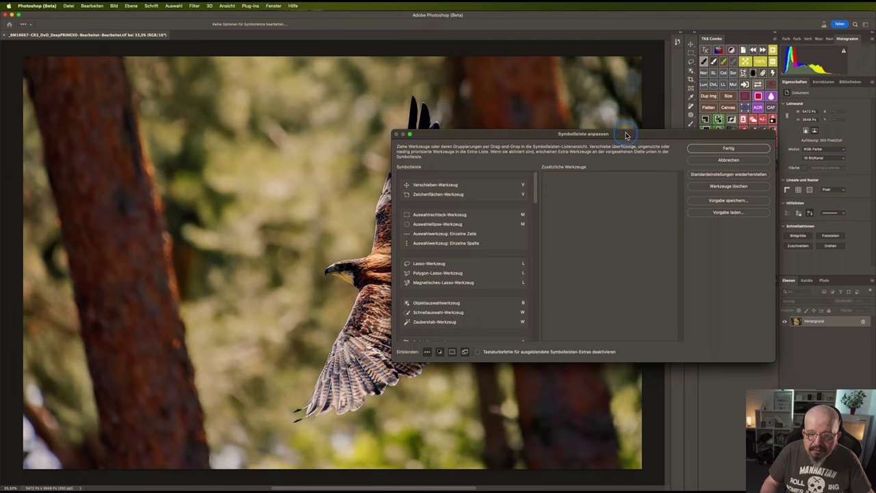
{"action": "left_click_drag", "start_coordinate": [625, 135], "coordinate": [521, 115]}
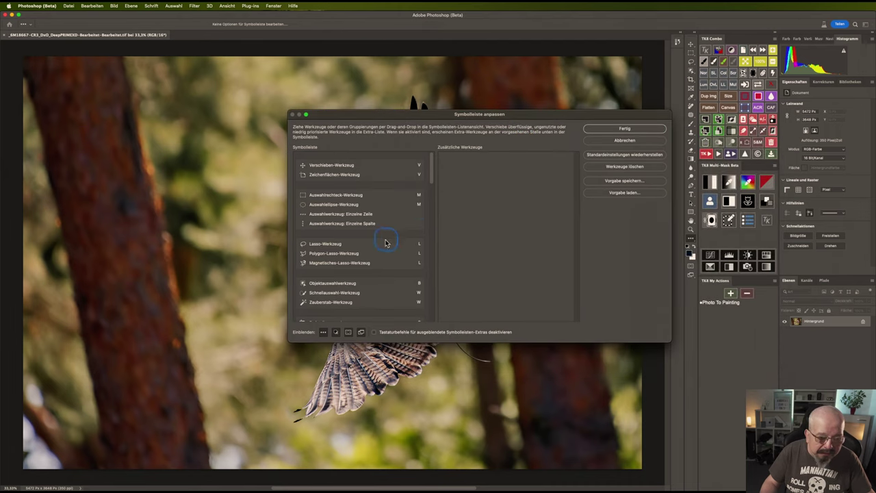
{"action": "scroll", "coordinate": [386, 243], "scroll_direction": "down", "scroll_amount": 2}
{"action": "scroll", "coordinate": [383, 245], "scroll_direction": "down", "scroll_amount": 2}
{"action": "scroll", "coordinate": [381, 249], "scroll_direction": "down", "scroll_amount": 2}
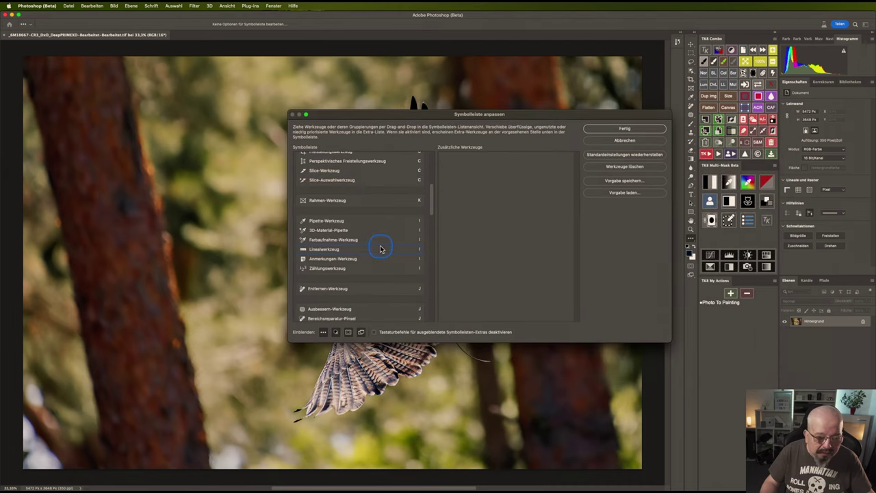
{"action": "scroll", "coordinate": [381, 249], "scroll_direction": "down", "scroll_amount": 1}
{"action": "scroll", "coordinate": [381, 250], "scroll_direction": "down", "scroll_amount": 2}
{"action": "scroll", "coordinate": [380, 248], "scroll_direction": "down", "scroll_amount": 2}
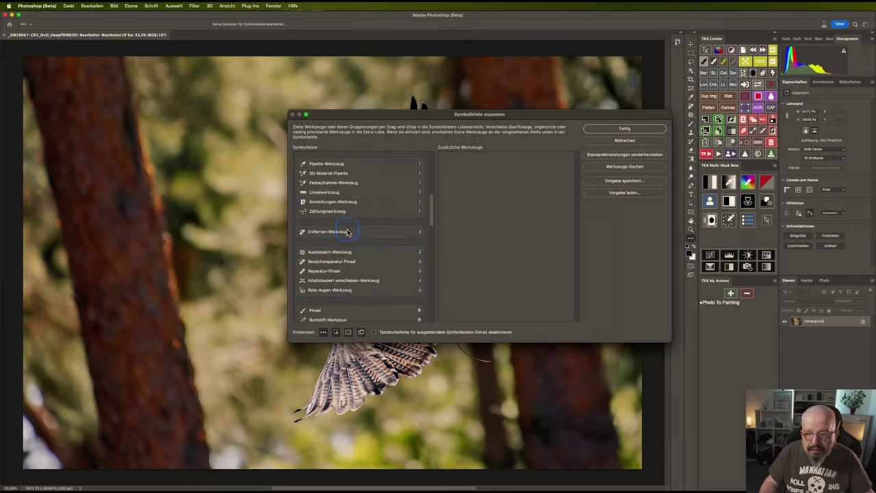
{"action": "left_click", "coordinate": [598, 155]}
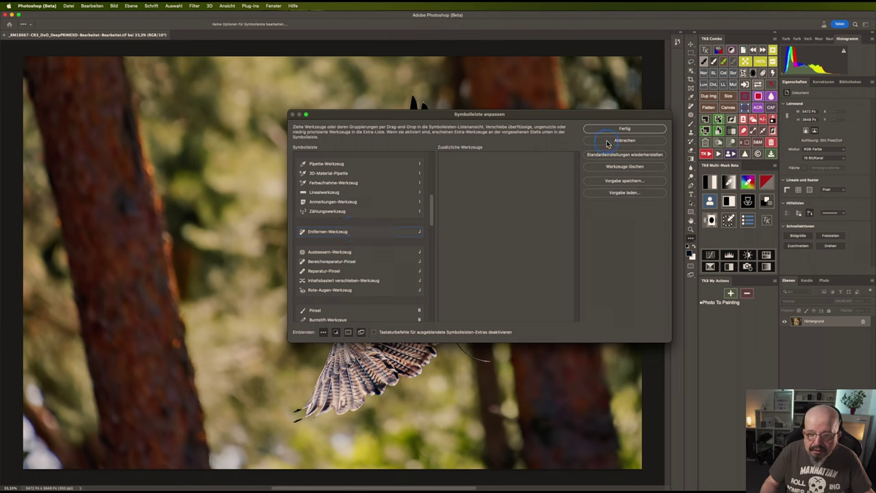
{"action": "left_click", "coordinate": [606, 141]}
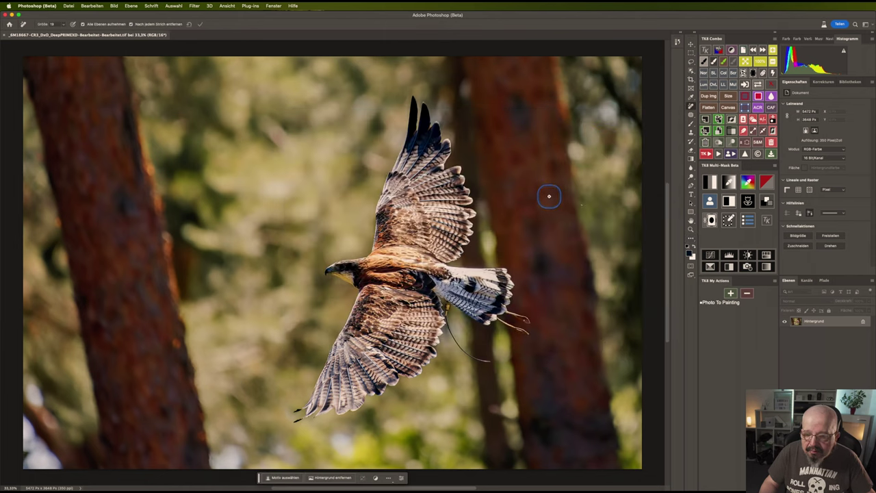
Duplicate Hintergrund as Hintergrund Kopie, view at 100%, and pan to the wing and tail
{"action": "left_click", "coordinate": [705, 130]}
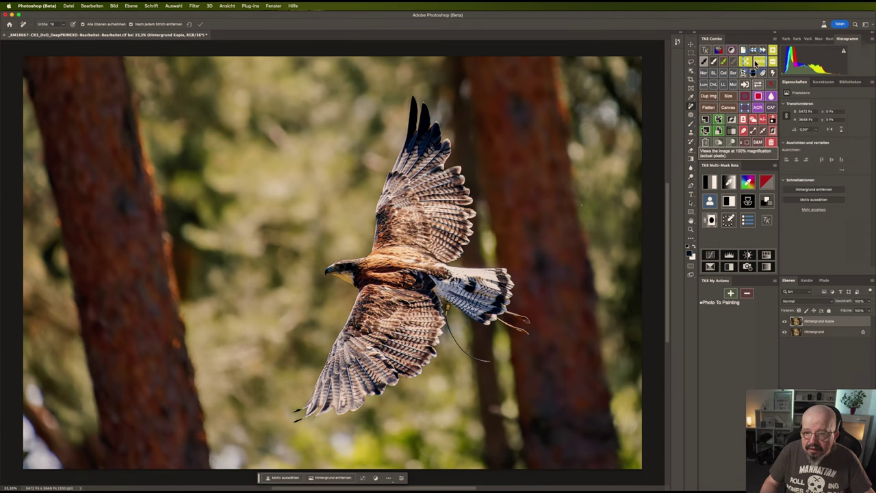
{"action": "left_click", "coordinate": [758, 63]}
{"action": "mouse_move", "coordinate": [568, 254]}
{"action": "left_mouse_down"}
{"action": "mouse_move", "coordinate": [430, 181]}
{"action": "mouse_move", "coordinate": [286, 316]}
{"action": "left_mouse_up"}
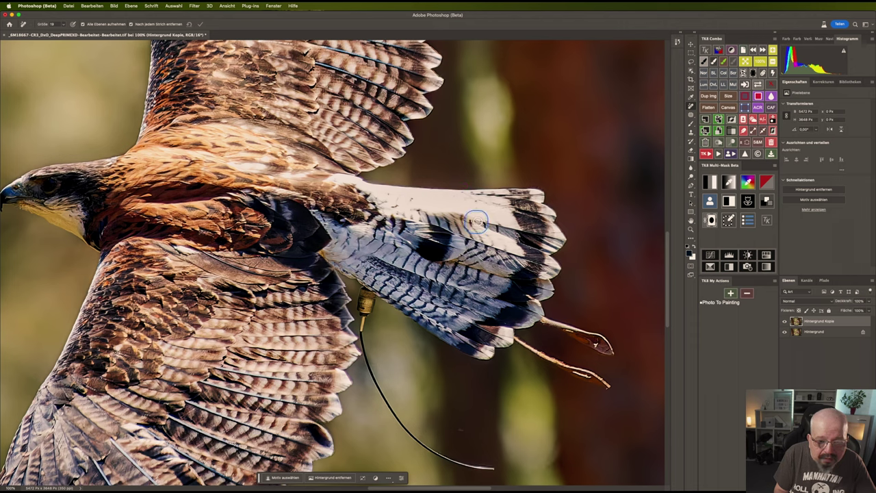
Zoom to 200% and remove a dark speck on the tail's upper edge
{"action": "key", "text": "super+plus"}
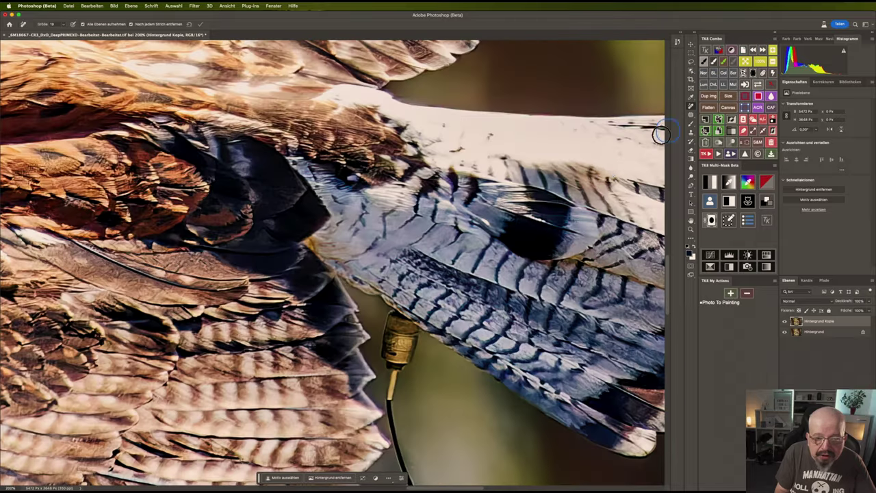
{"action": "scroll", "coordinate": [510, 201], "scroll_direction": "up", "scroll_amount": 5}
{"action": "scroll", "coordinate": [410, 219], "scroll_direction": "right", "scroll_amount": 3}
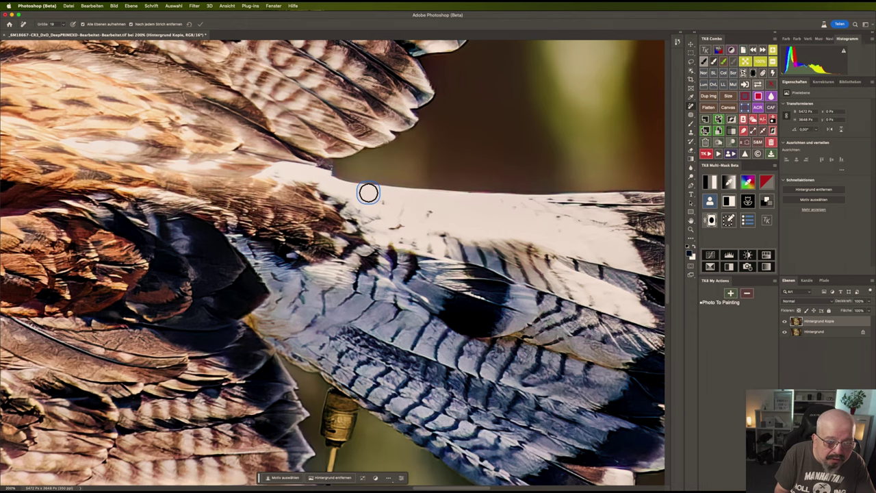
{"action": "left_click_drag", "start_coordinate": [459, 170], "coordinate": [303, 172]}
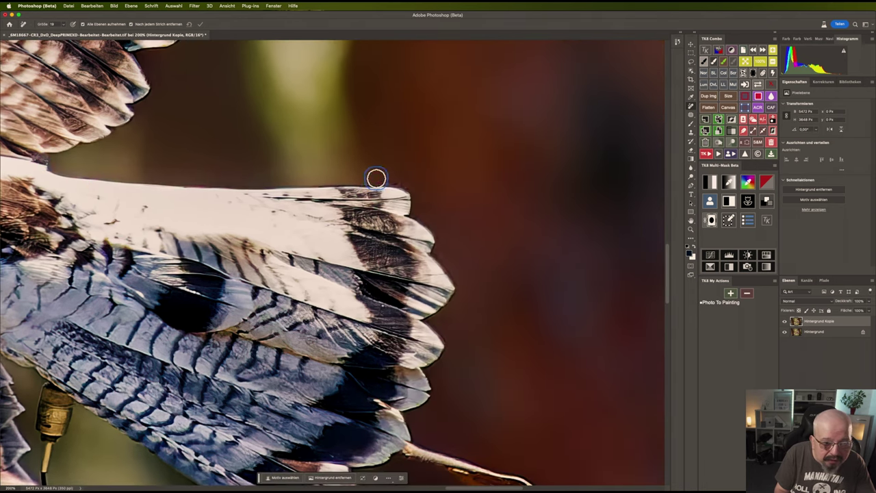
{"action": "left_click_drag", "start_coordinate": [375, 177], "coordinate": [382, 179]}
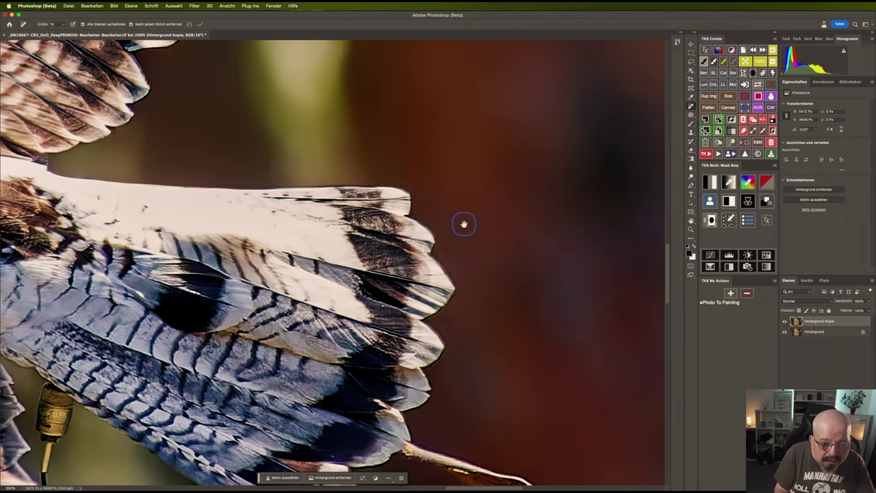
Clean stray spots and flaws along the tail-tip edge with the Remove tool
{"action": "mouse_move", "coordinate": [463, 223]}
{"action": "left_mouse_down"}
{"action": "mouse_move", "coordinate": [396, 177]}
{"action": "mouse_move", "coordinate": [371, 183]}
{"action": "left_mouse_up"}
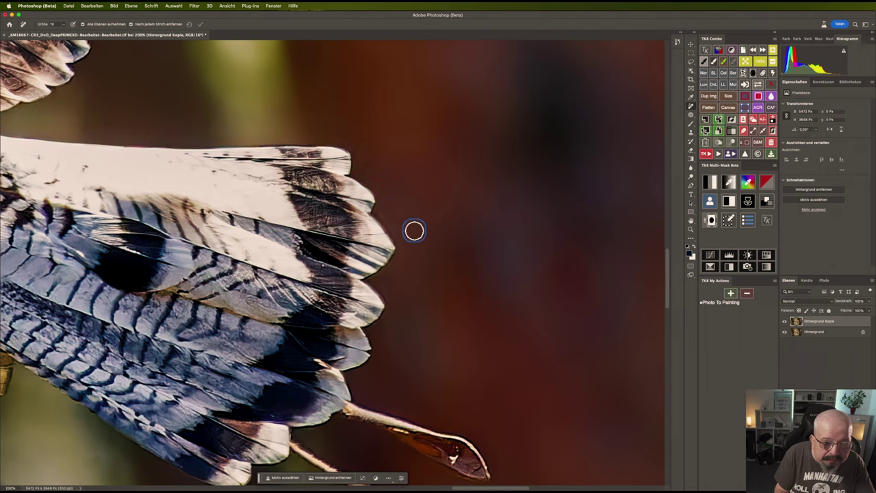
{"action": "mouse_move", "coordinate": [407, 228]}
{"action": "left_mouse_down"}
{"action": "mouse_move", "coordinate": [411, 175]}
{"action": "mouse_move", "coordinate": [400, 167]}
{"action": "left_mouse_up"}
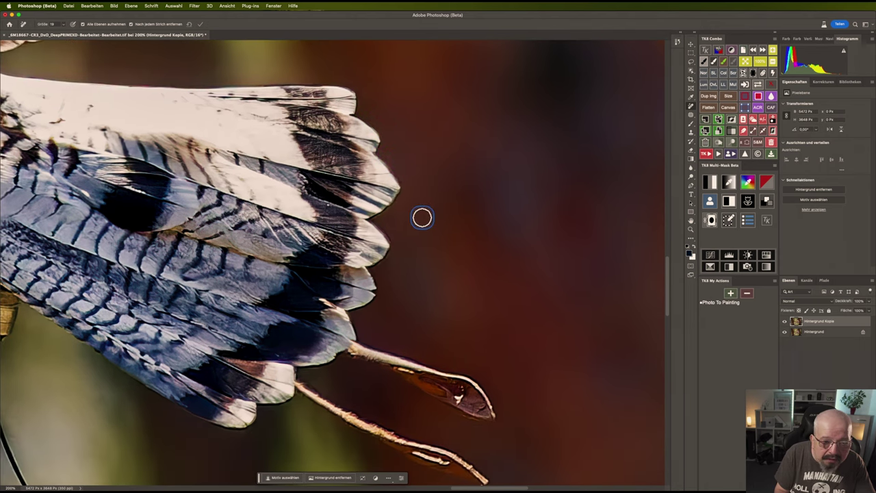
{"action": "left_click_drag", "start_coordinate": [420, 217], "coordinate": [434, 168]}
{"action": "mouse_move", "coordinate": [431, 204]}
{"action": "left_mouse_down"}
{"action": "mouse_move", "coordinate": [432, 185]}
{"action": "mouse_move", "coordinate": [403, 162]}
{"action": "left_mouse_up"}
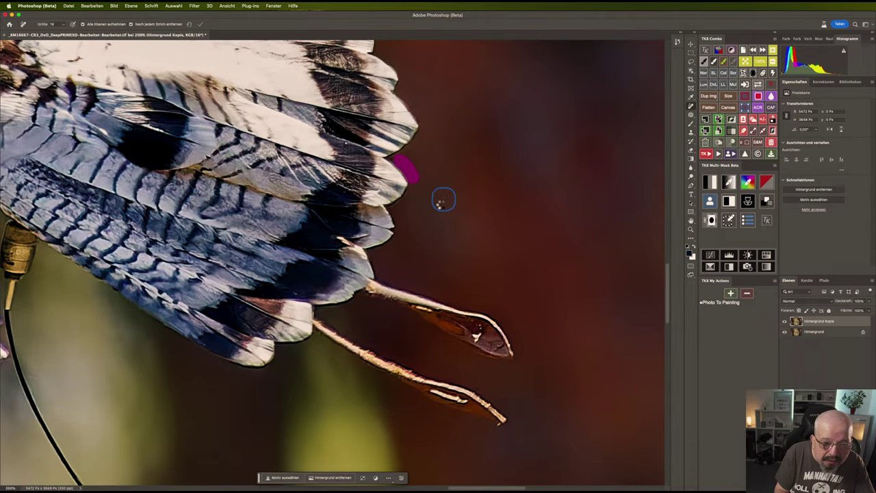
{"action": "left_click_drag", "start_coordinate": [397, 206], "coordinate": [400, 205]}
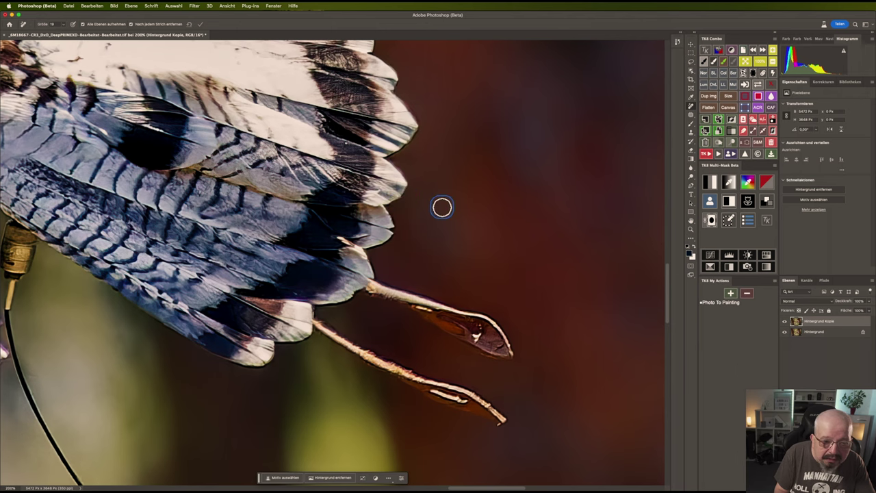
{"action": "left_click_drag", "start_coordinate": [424, 225], "coordinate": [427, 171]}
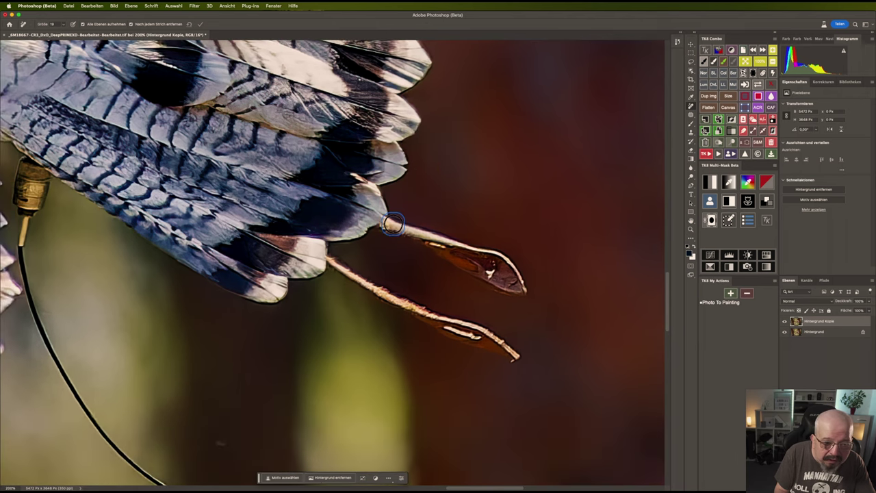
{"action": "left_click_drag", "start_coordinate": [390, 225], "coordinate": [486, 279]}
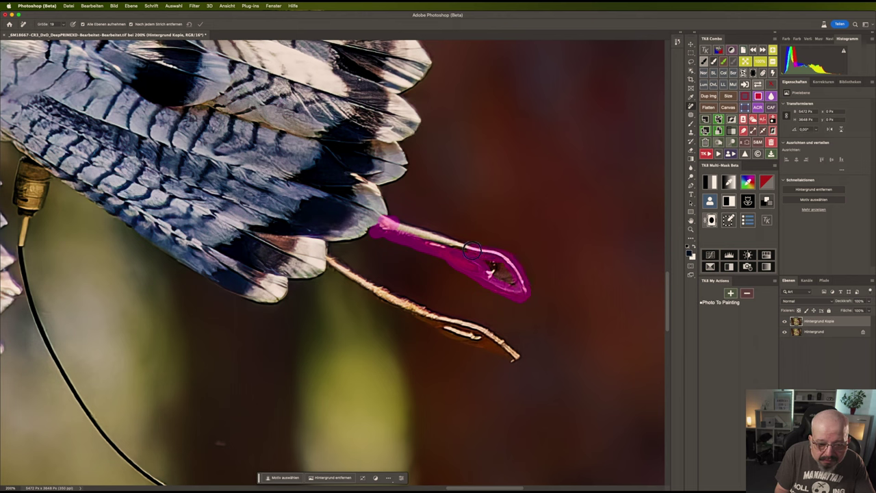
Paint out the upper trailing strap and several small background marks
{"action": "left_click_drag", "start_coordinate": [439, 238], "coordinate": [413, 226]}
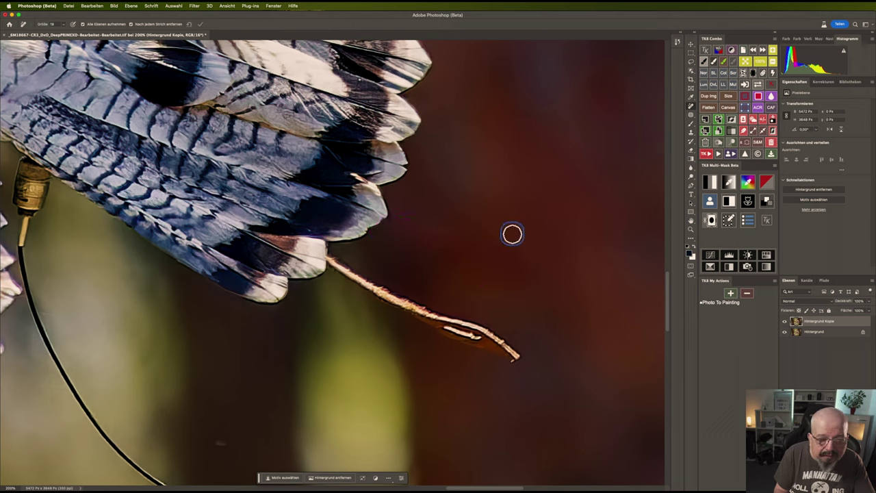
{"action": "mouse_move", "coordinate": [478, 241]}
{"action": "left_mouse_down"}
{"action": "mouse_move", "coordinate": [514, 248]}
{"action": "mouse_move", "coordinate": [523, 275]}
{"action": "left_mouse_up"}
{"action": "left_click_drag", "start_coordinate": [479, 237], "coordinate": [436, 235]}
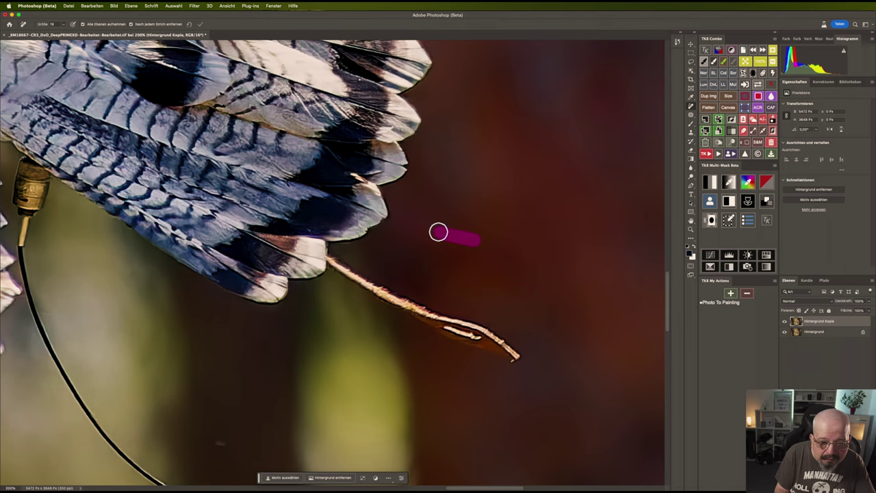
{"action": "left_click_drag", "start_coordinate": [470, 282], "coordinate": [523, 259]}
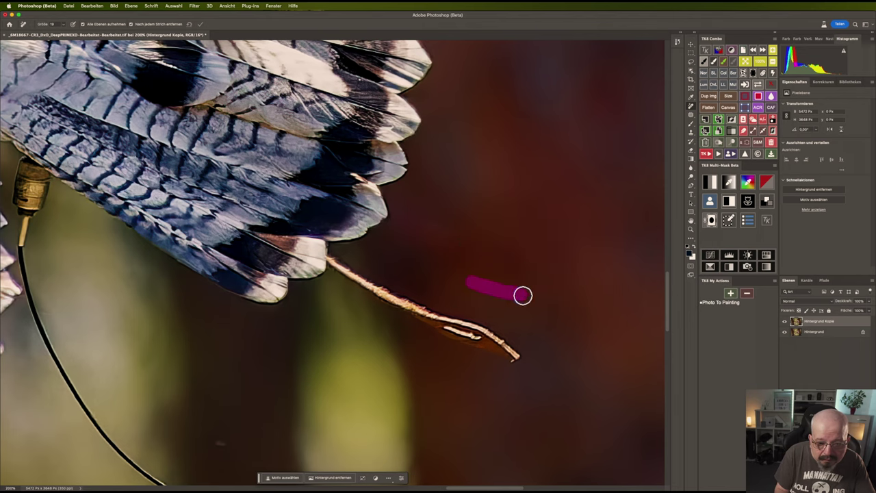
{"action": "mouse_move", "coordinate": [425, 279]}
{"action": "left_mouse_down"}
{"action": "mouse_move", "coordinate": [531, 237]}
{"action": "mouse_move", "coordinate": [512, 240]}
{"action": "left_mouse_up"}
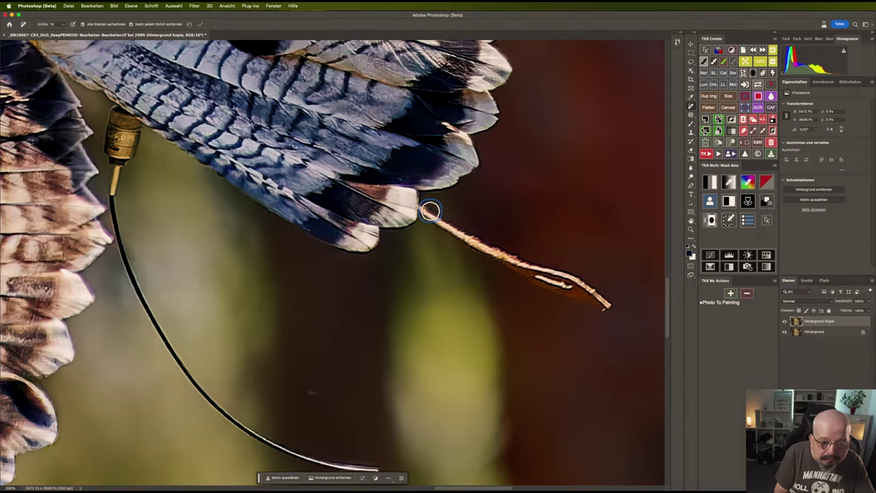
Remove the thin twig below the wing tips and clean the nearby feather-tip edges
{"action": "mouse_move", "coordinate": [427, 210]}
{"action": "left_mouse_down"}
{"action": "mouse_move", "coordinate": [531, 282]}
{"action": "mouse_move", "coordinate": [610, 308]}
{"action": "mouse_move", "coordinate": [581, 283]}
{"action": "mouse_move", "coordinate": [521, 259]}
{"action": "left_mouse_up"}
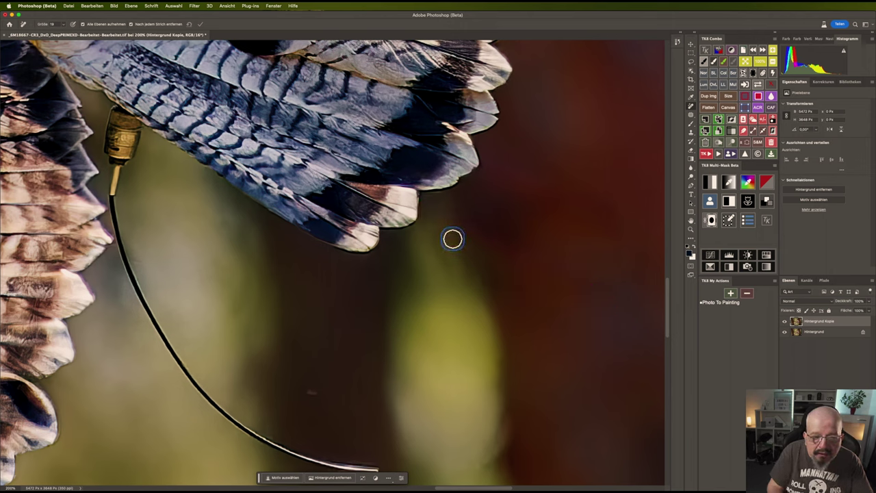
{"action": "left_click_drag", "start_coordinate": [430, 198], "coordinate": [445, 196]}
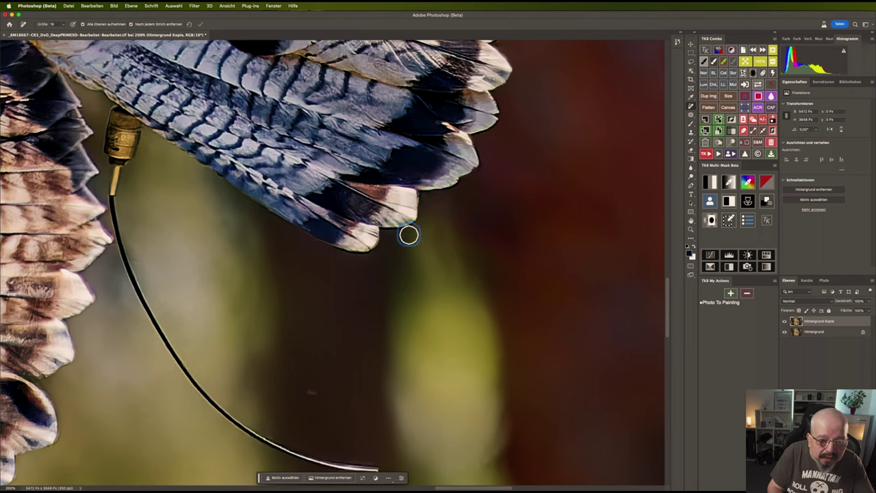
{"action": "left_click_drag", "start_coordinate": [385, 232], "coordinate": [414, 230]}
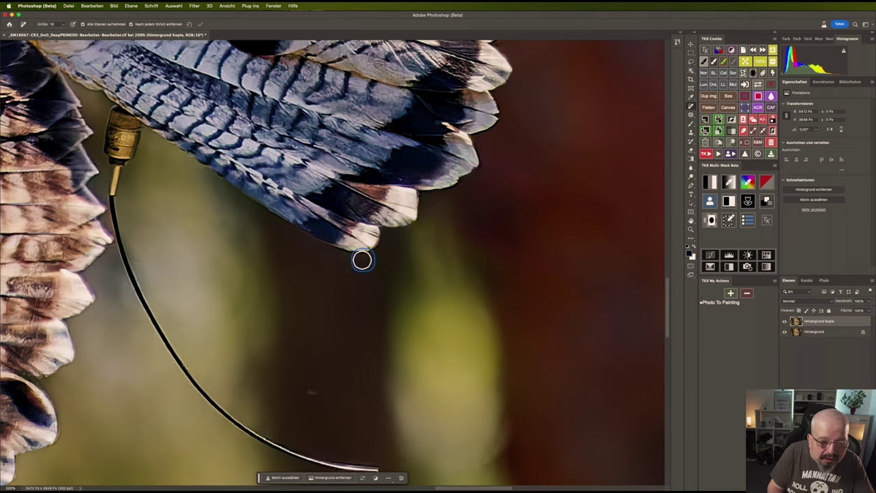
{"action": "left_click_drag", "start_coordinate": [328, 252], "coordinate": [377, 255]}
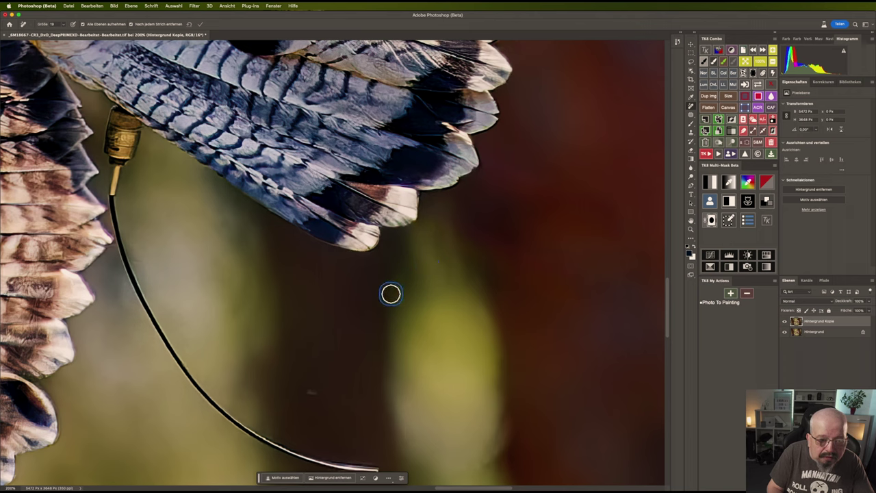
{"action": "mouse_move", "coordinate": [365, 285]}
{"action": "left_mouse_down"}
{"action": "mouse_move", "coordinate": [443, 277]}
{"action": "mouse_move", "coordinate": [452, 269]}
{"action": "mouse_move", "coordinate": [442, 266]}
{"action": "left_mouse_up"}
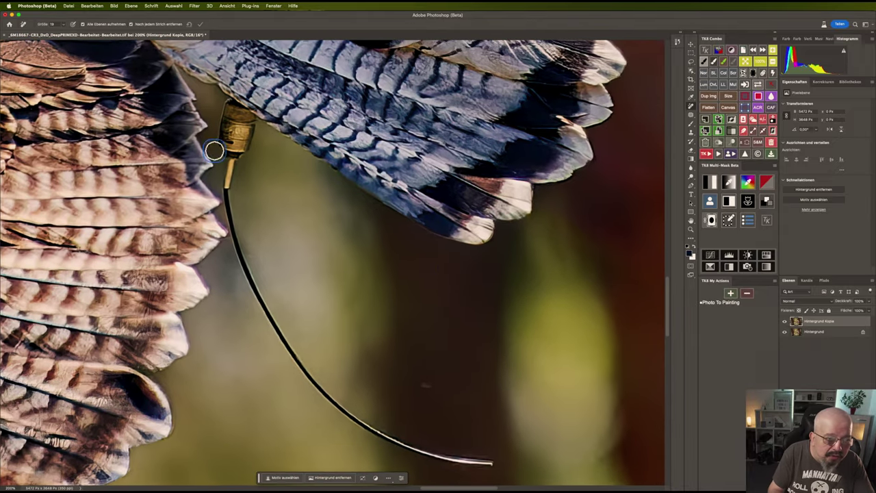
Paint one Remove stroke over the metal fitting and the whole black cord, then apply it
{"action": "left_click_drag", "start_coordinate": [224, 109], "coordinate": [225, 110]}
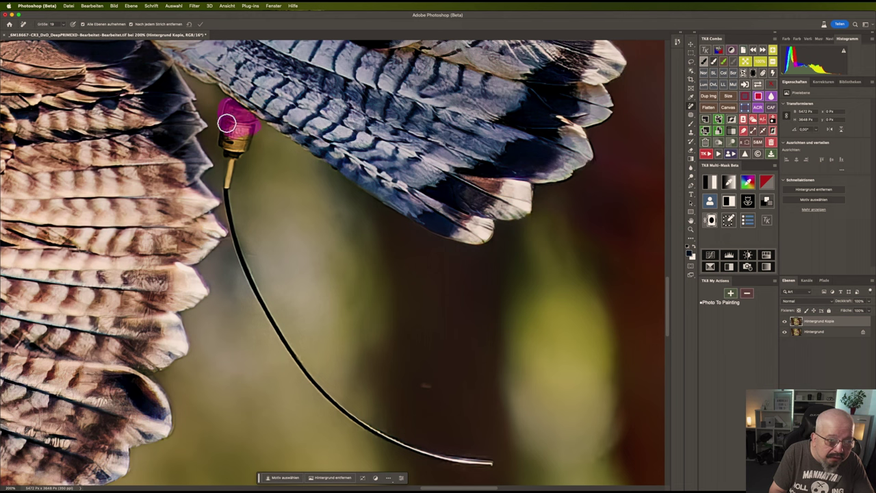
{"action": "left_click_drag", "start_coordinate": [222, 125], "coordinate": [244, 143]}
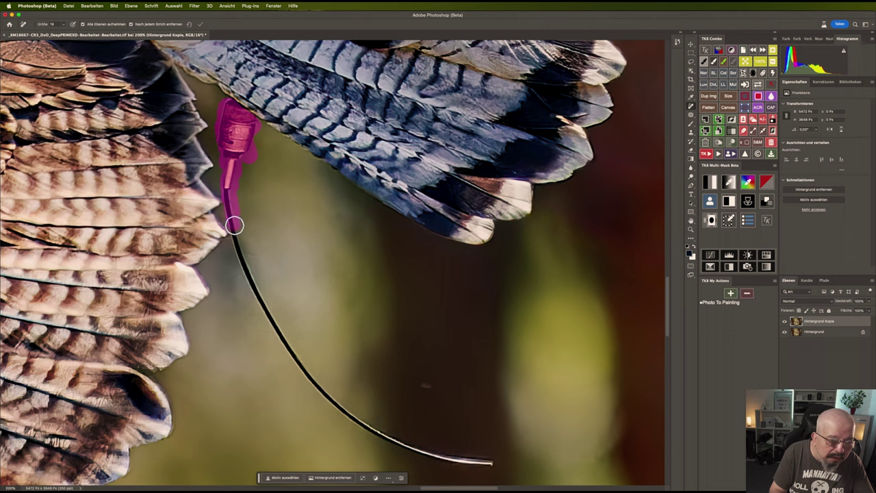
{"action": "mouse_move", "coordinate": [242, 248]}
{"action": "left_mouse_down"}
{"action": "mouse_move", "coordinate": [251, 280]}
{"action": "mouse_move", "coordinate": [265, 297]}
{"action": "mouse_move", "coordinate": [250, 265]}
{"action": "mouse_move", "coordinate": [319, 395]}
{"action": "mouse_move", "coordinate": [452, 465]}
{"action": "mouse_move", "coordinate": [487, 467]}
{"action": "mouse_move", "coordinate": [444, 456]}
{"action": "left_mouse_up"}
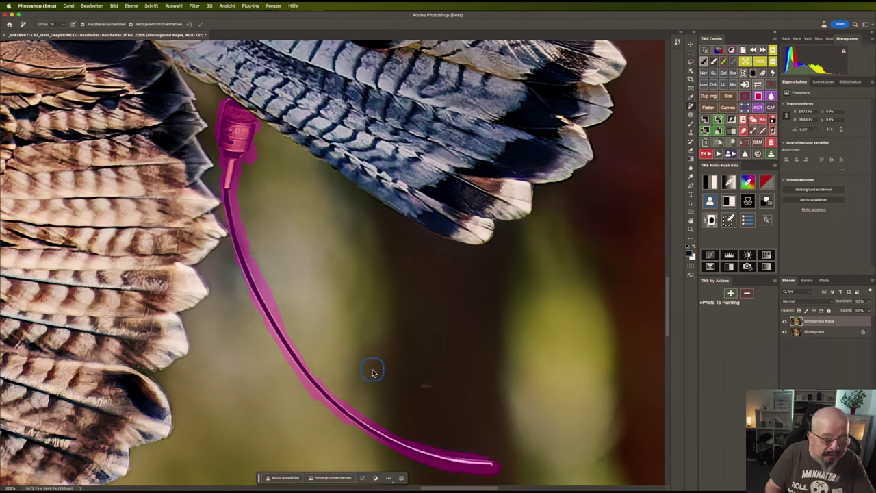
{"action": "key", "text": "Return"}
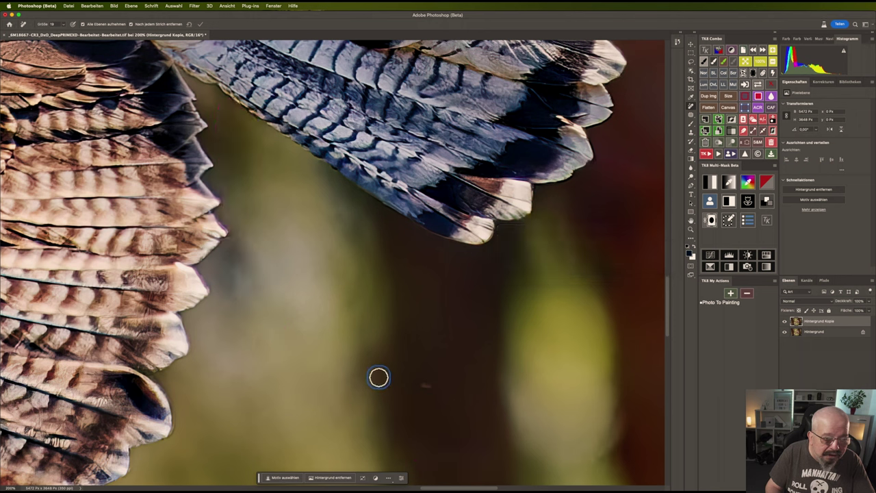
Remove a small dark speck and a dark streak from the lower background
{"action": "left_click", "coordinate": [426, 385]}
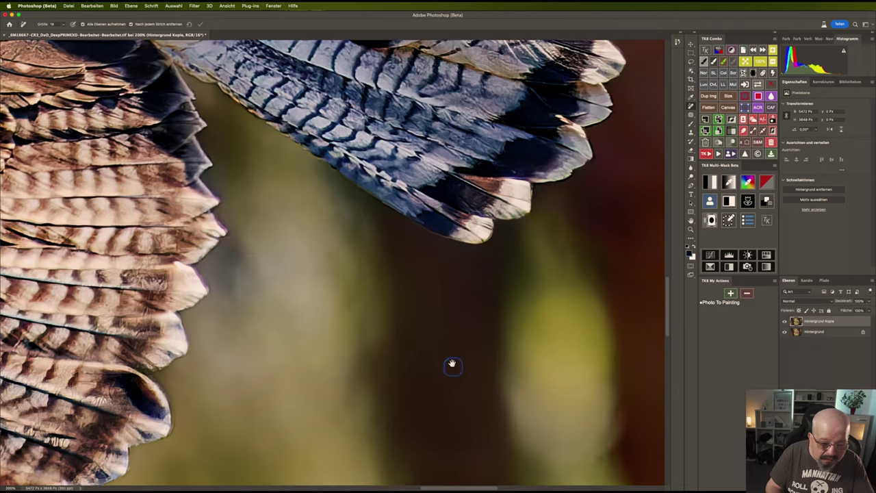
{"action": "scroll", "coordinate": [452, 363], "scroll_direction": "down", "scroll_amount": 2}
{"action": "left_click_drag", "start_coordinate": [491, 425], "coordinate": [404, 403]}
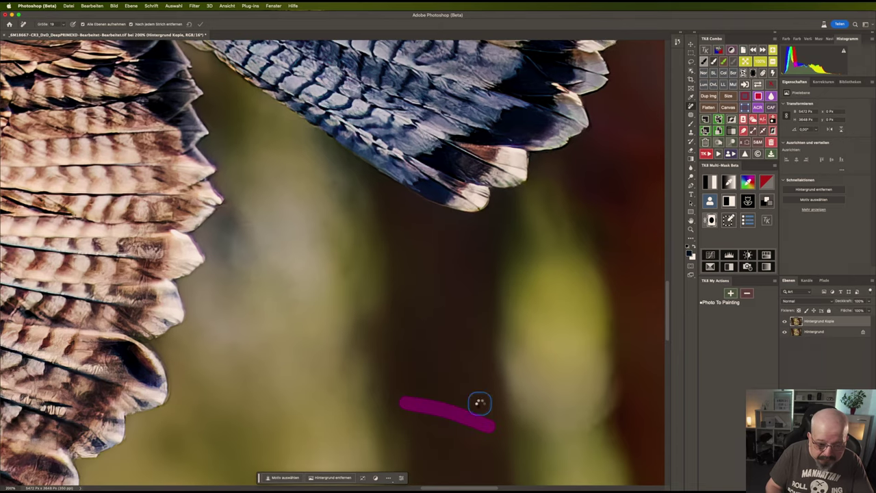
{"action": "scroll", "coordinate": [449, 351], "scroll_direction": "up", "scroll_amount": 4}
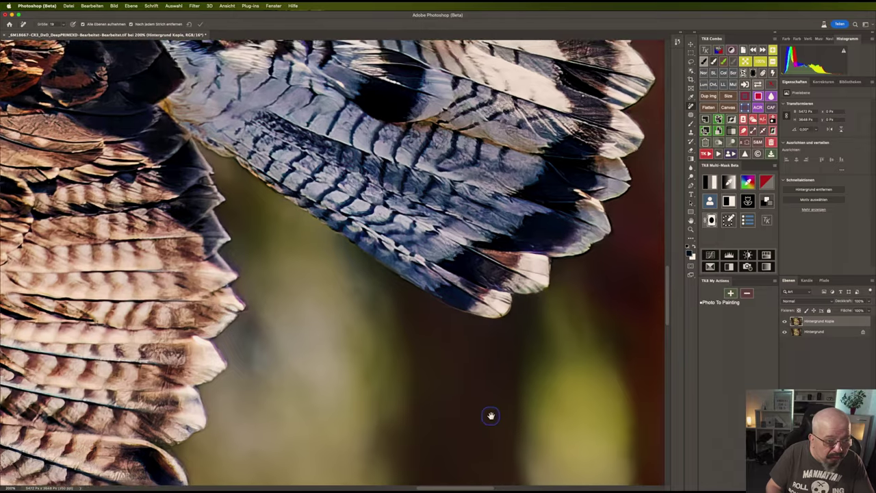
Pan along the brown wing's edge to the lower feather tips and shrink the removal brush
{"action": "left_click_drag", "start_coordinate": [490, 416], "coordinate": [623, 331]}
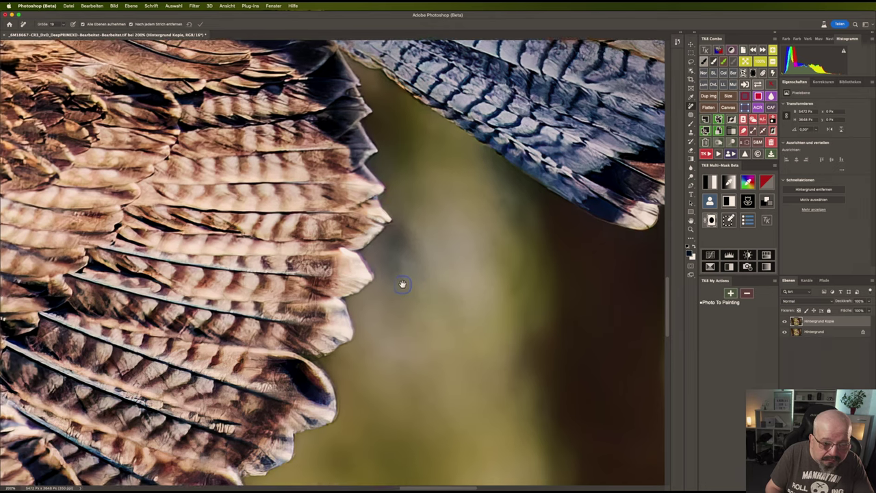
{"action": "left_click_drag", "start_coordinate": [403, 286], "coordinate": [396, 210]}
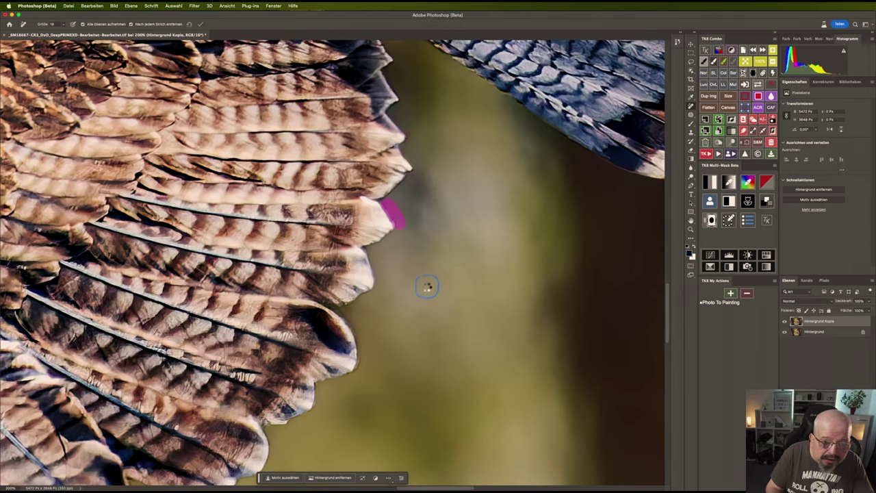
{"action": "left_click_drag", "start_coordinate": [409, 296], "coordinate": [473, 196]}
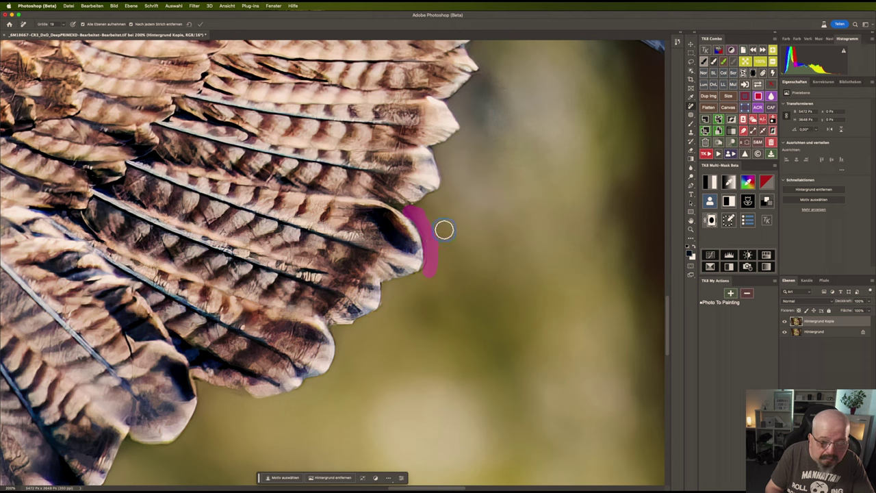
{"action": "left_click_drag", "start_coordinate": [434, 213], "coordinate": [429, 216]}
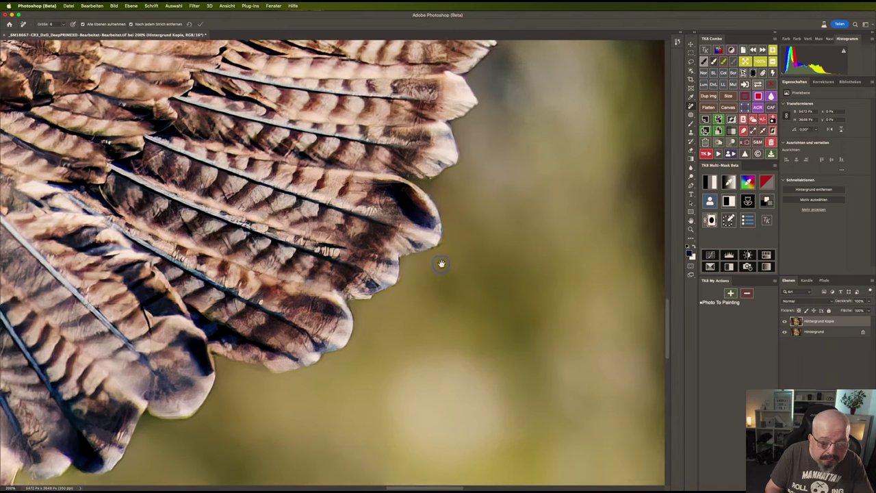
Pan along the wing's lower edge and set the removal brush size to 14
{"action": "scroll", "coordinate": [441, 263], "scroll_direction": "down", "scroll_amount": 5}
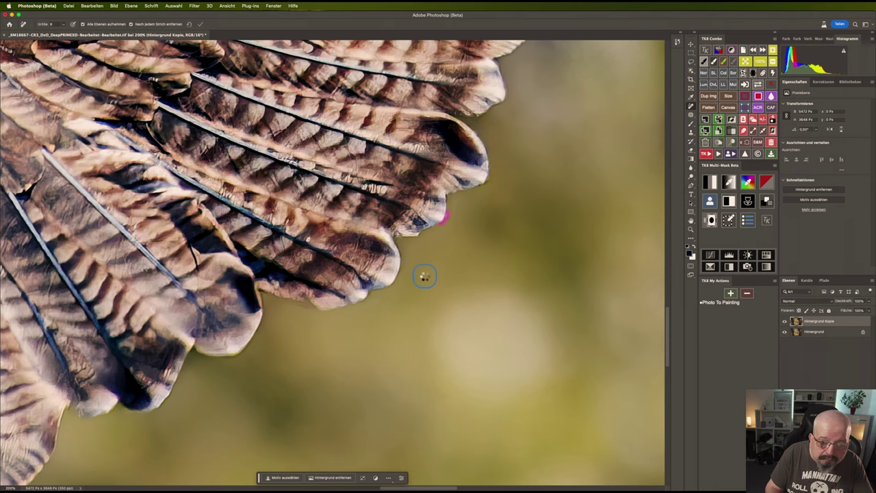
{"action": "left_click_drag", "start_coordinate": [425, 275], "coordinate": [477, 204]}
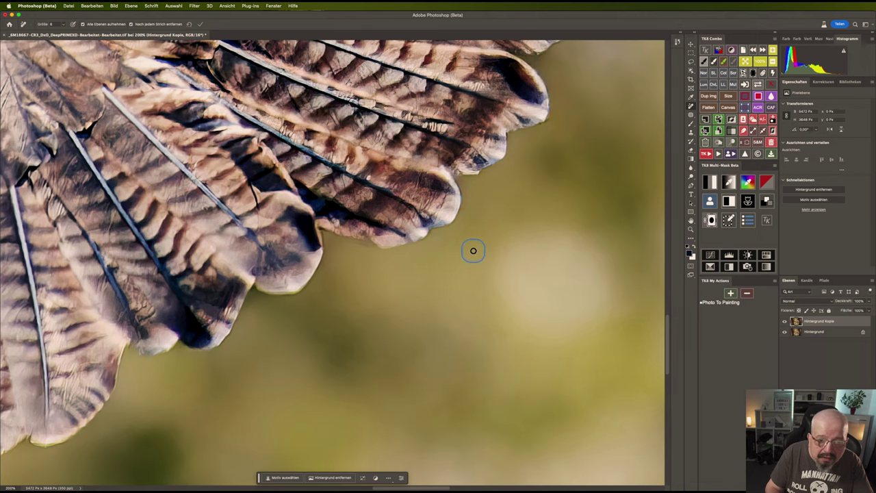
{"action": "left_click_drag", "start_coordinate": [444, 254], "coordinate": [509, 225]}
{"action": "key", "text": "bracketright"}
{"action": "key", "text": "bracketright"}
{"action": "key", "text": "bracketright"}
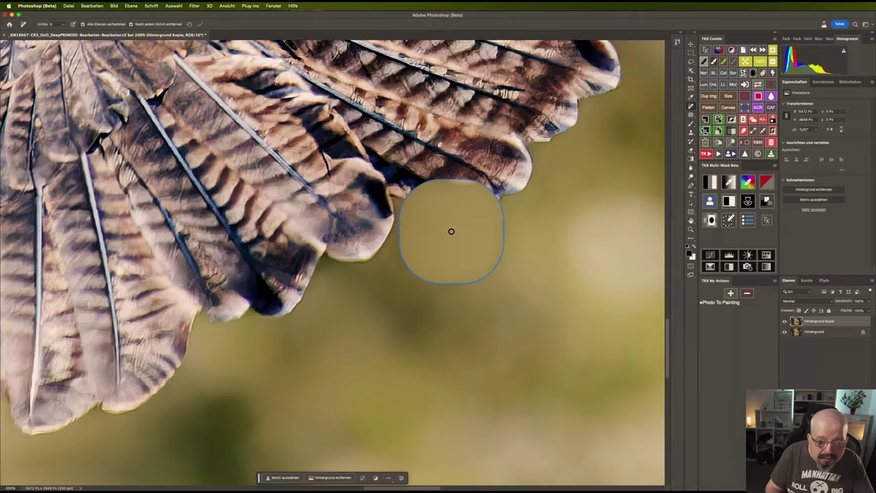
{"action": "left_click_drag", "start_coordinate": [451, 231], "coordinate": [444, 219]}
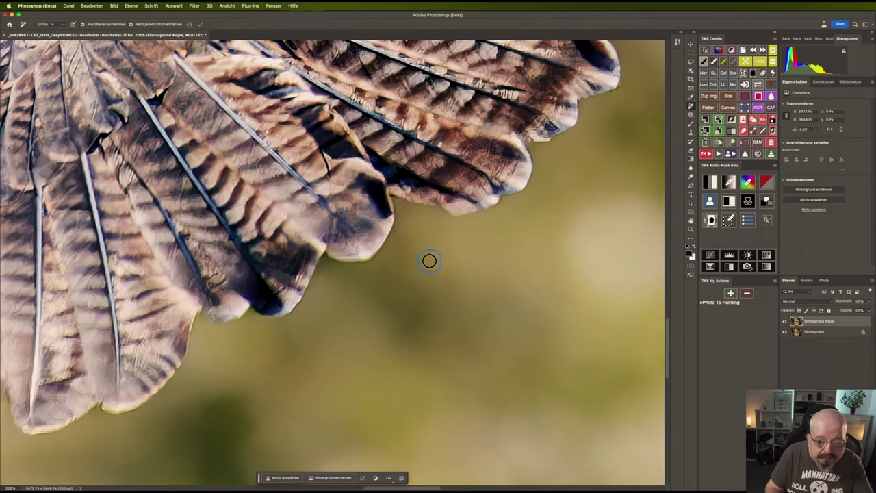
Clean the light fringes along several lower feather edges with Remove strokes
{"action": "mouse_move", "coordinate": [441, 245]}
{"action": "left_mouse_down"}
{"action": "mouse_move", "coordinate": [532, 190]}
{"action": "mouse_move", "coordinate": [496, 191]}
{"action": "left_mouse_up"}
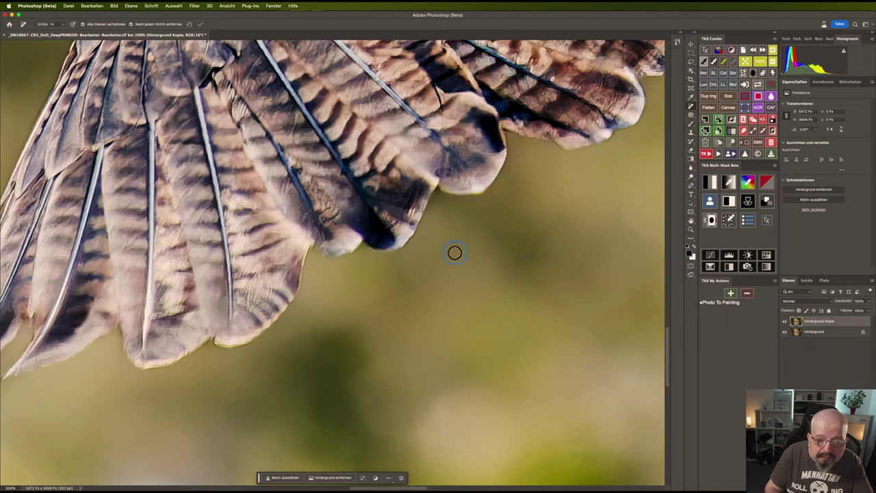
{"action": "mouse_move", "coordinate": [446, 253]}
{"action": "left_mouse_down"}
{"action": "mouse_move", "coordinate": [538, 196]}
{"action": "mouse_move", "coordinate": [579, 185]}
{"action": "left_mouse_up"}
{"action": "left_click_drag", "start_coordinate": [478, 237], "coordinate": [540, 209]}
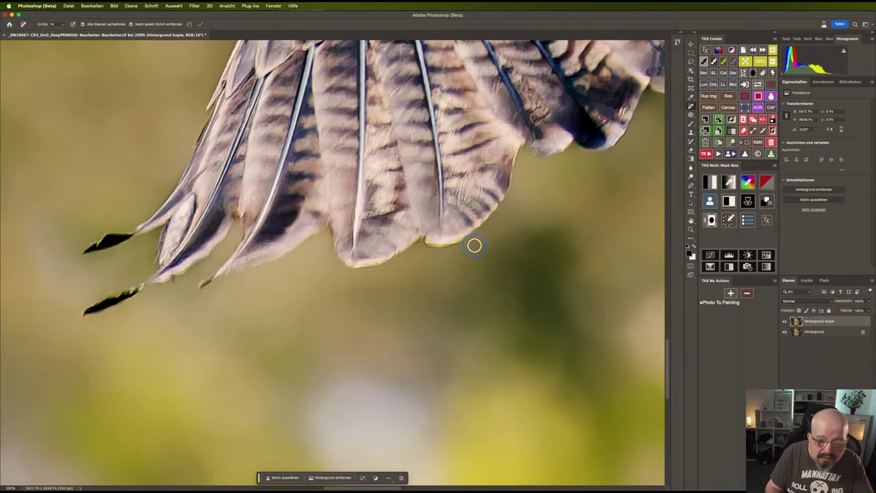
{"action": "left_click_drag", "start_coordinate": [465, 243], "coordinate": [424, 247]}
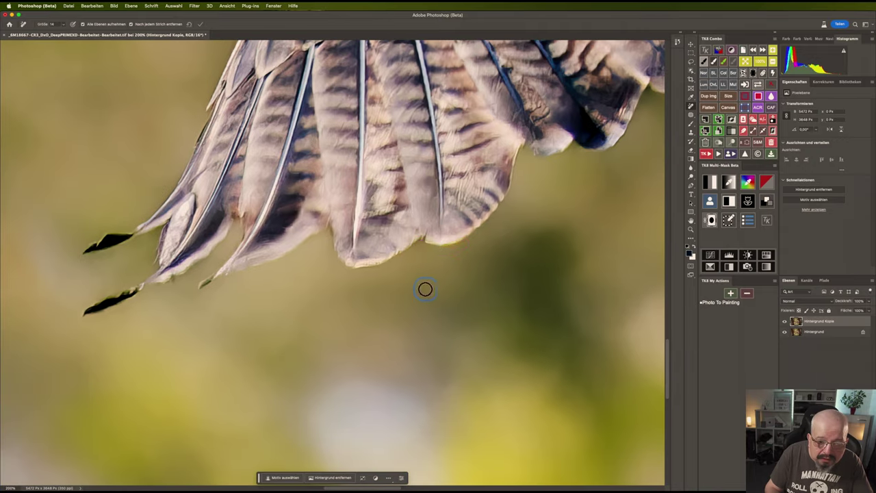
{"action": "left_click_drag", "start_coordinate": [417, 289], "coordinate": [536, 239]}
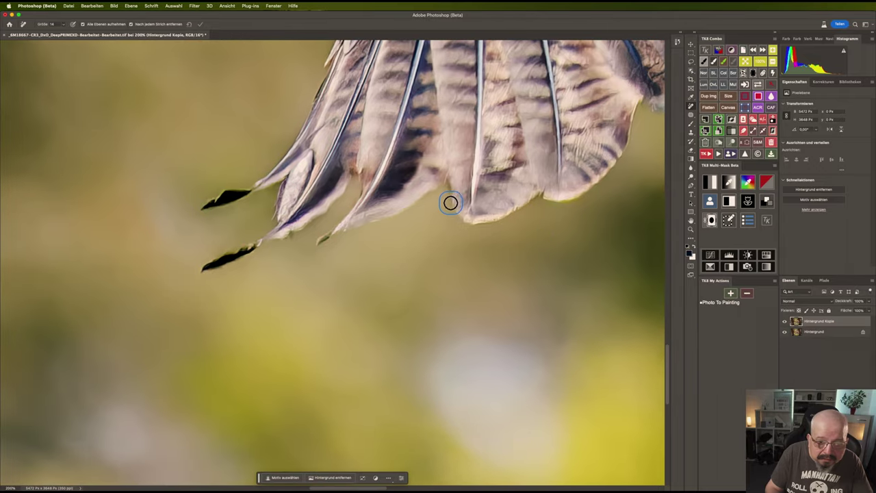
{"action": "mouse_move", "coordinate": [446, 193]}
{"action": "left_mouse_down"}
{"action": "mouse_move", "coordinate": [454, 217]}
{"action": "mouse_move", "coordinate": [481, 226]}
{"action": "left_mouse_up"}
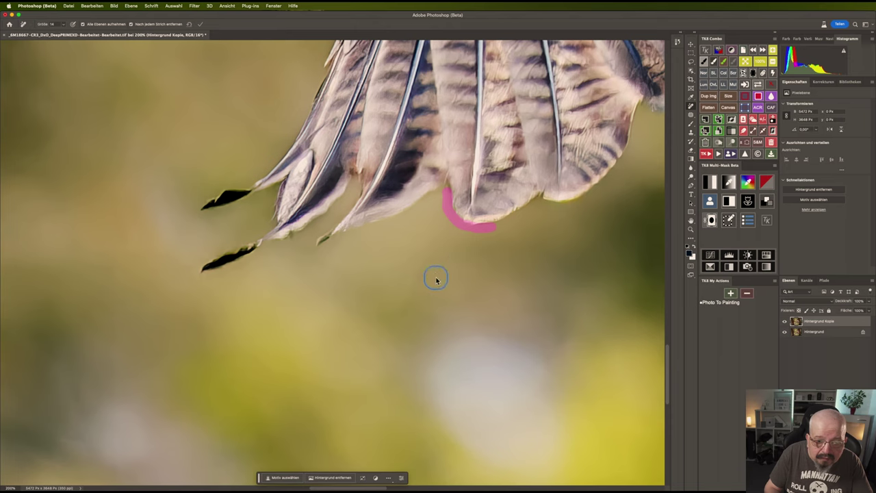
{"action": "left_click_drag", "start_coordinate": [446, 186], "coordinate": [451, 203]}
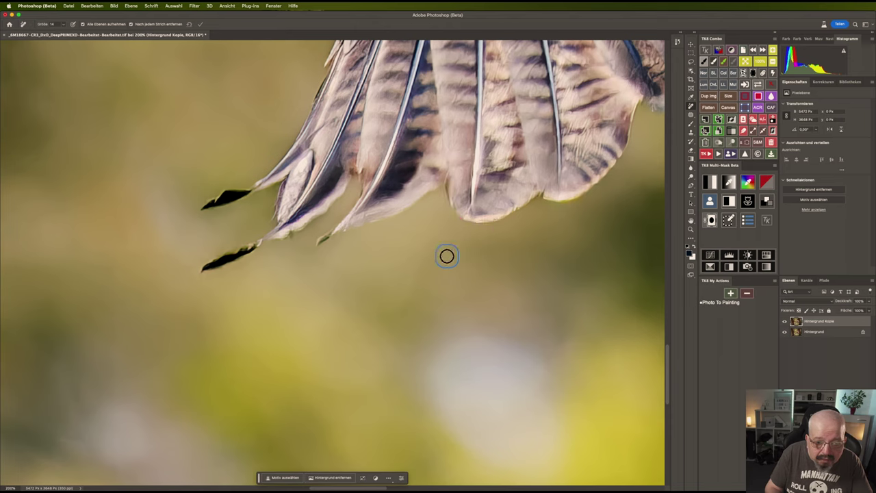
{"action": "left_click_drag", "start_coordinate": [453, 201], "coordinate": [465, 215]}
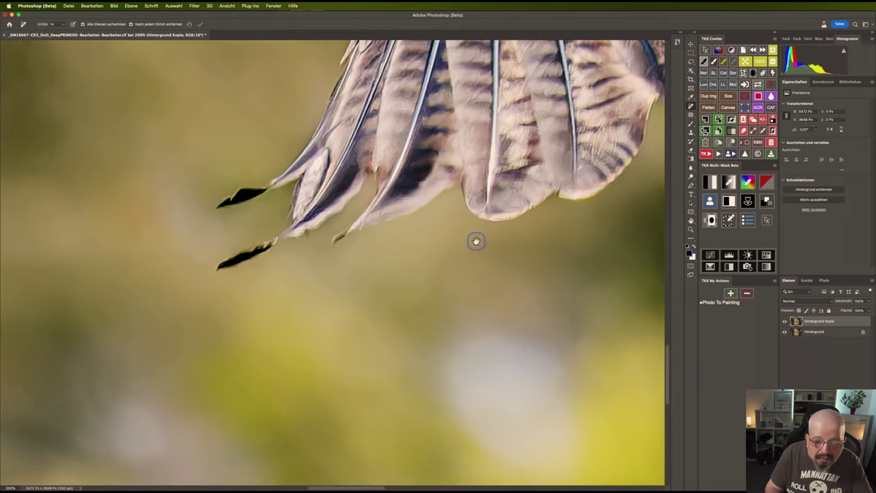
Paint out the halo along the lowest feather tip's edge
{"action": "scroll", "coordinate": [473, 240], "scroll_direction": "left", "scroll_amount": 5}
{"action": "scroll", "coordinate": [478, 254], "scroll_direction": "left", "scroll_amount": 1}
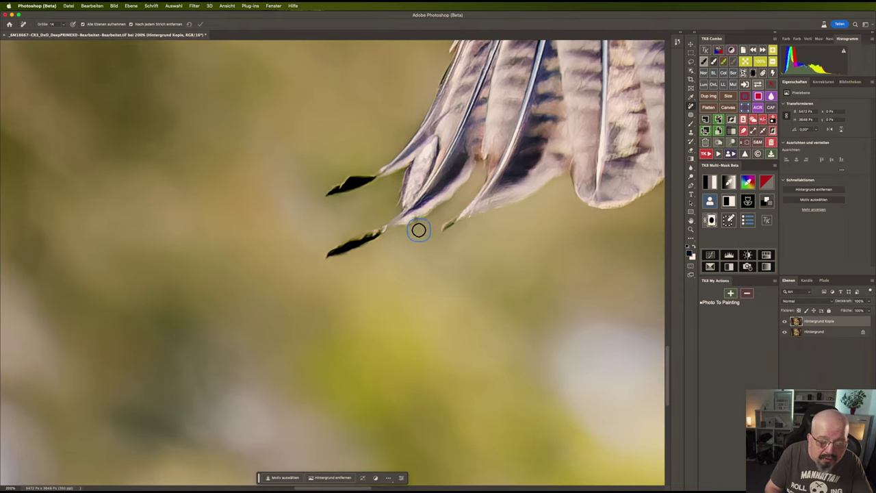
{"action": "left_click_drag", "start_coordinate": [413, 224], "coordinate": [419, 228]}
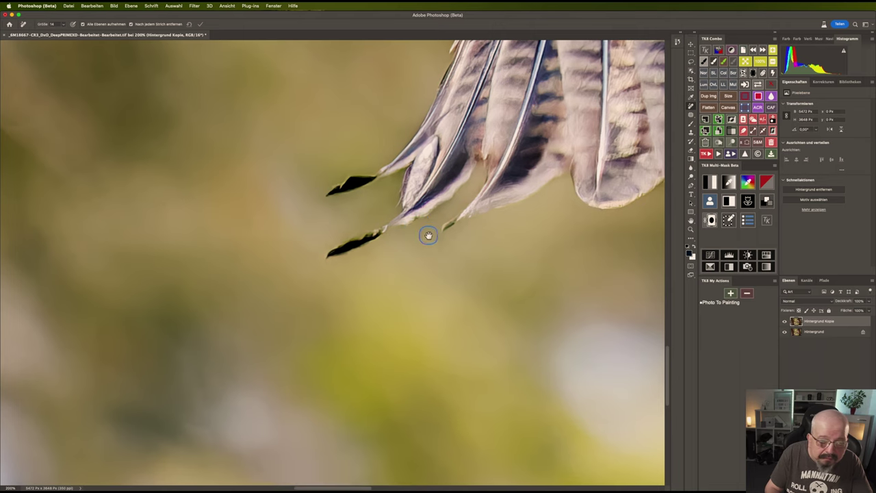
{"action": "scroll", "coordinate": [439, 245], "scroll_direction": "up", "scroll_amount": 1}
{"action": "scroll", "coordinate": [438, 246], "scroll_direction": "left", "scroll_amount": 1}
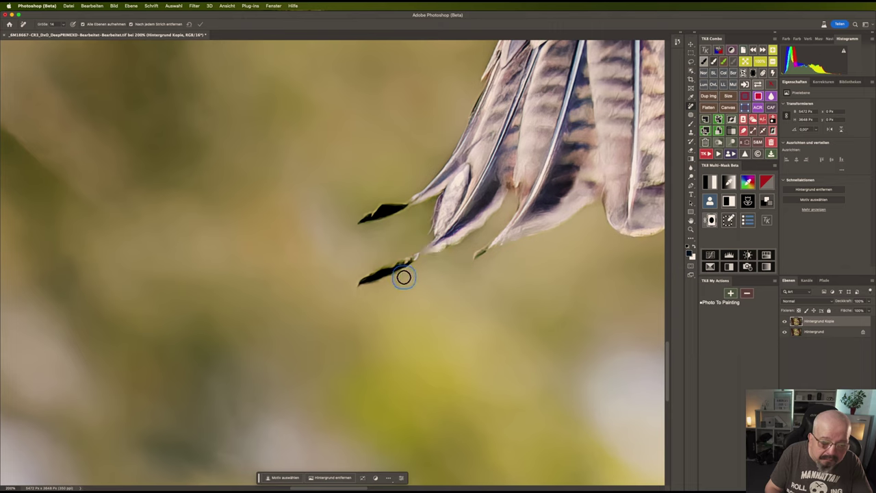
{"action": "left_click_drag", "start_coordinate": [391, 261], "coordinate": [379, 263]}
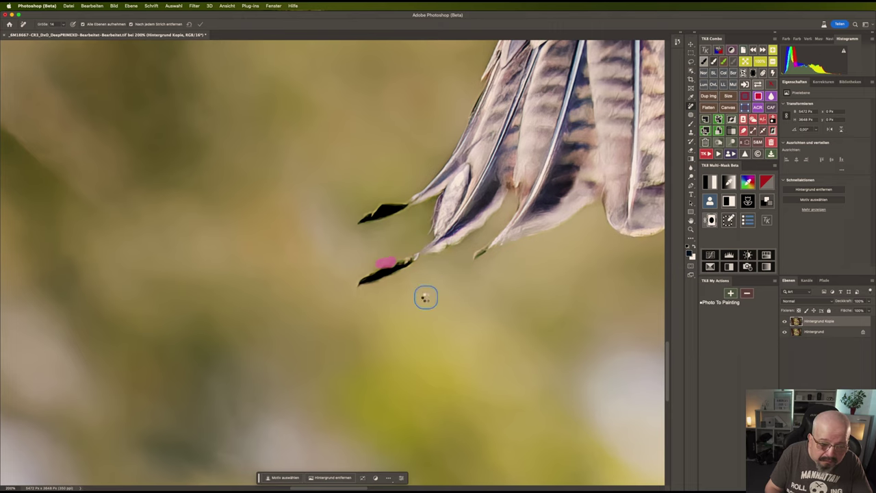
Scroll the view up toward the hawk's upper wing
{"action": "scroll", "coordinate": [398, 230], "scroll_direction": "up", "scroll_amount": 3}
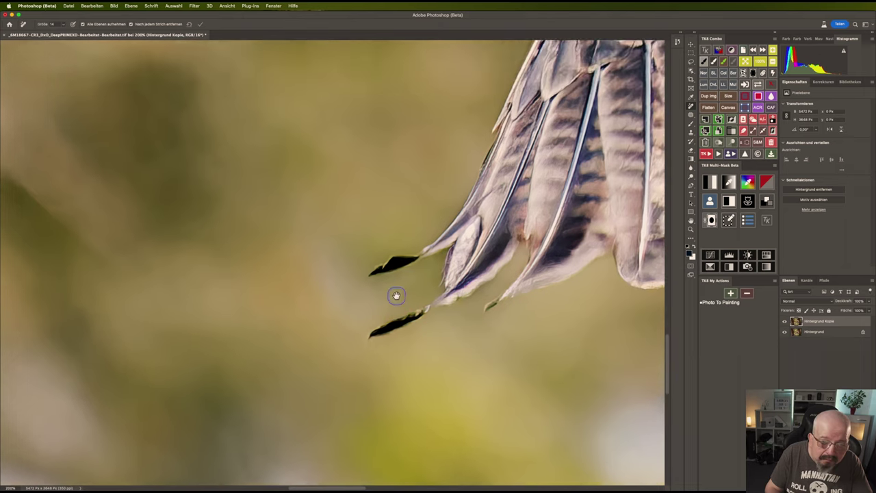
{"action": "scroll", "coordinate": [403, 239], "scroll_direction": "up", "scroll_amount": 3}
{"action": "scroll", "coordinate": [411, 249], "scroll_direction": "up", "scroll_amount": 3}
{"action": "scroll", "coordinate": [418, 260], "scroll_direction": "up", "scroll_amount": 3}
{"action": "scroll", "coordinate": [424, 274], "scroll_direction": "up", "scroll_amount": 2}
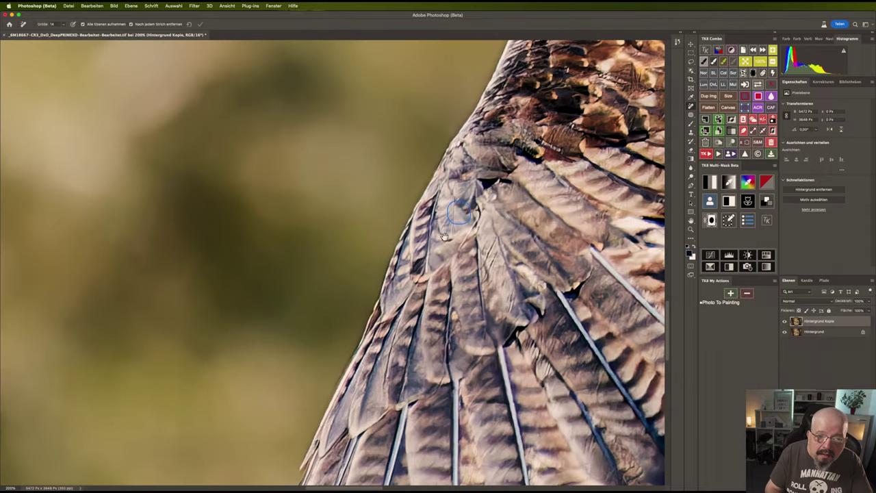
{"action": "scroll", "coordinate": [424, 278], "scroll_direction": "up", "scroll_amount": 2}
{"action": "scroll", "coordinate": [423, 284], "scroll_direction": "up", "scroll_amount": 2}
{"action": "scroll", "coordinate": [423, 288], "scroll_direction": "up", "scroll_amount": 2}
{"action": "scroll", "coordinate": [423, 290], "scroll_direction": "up", "scroll_amount": 3}
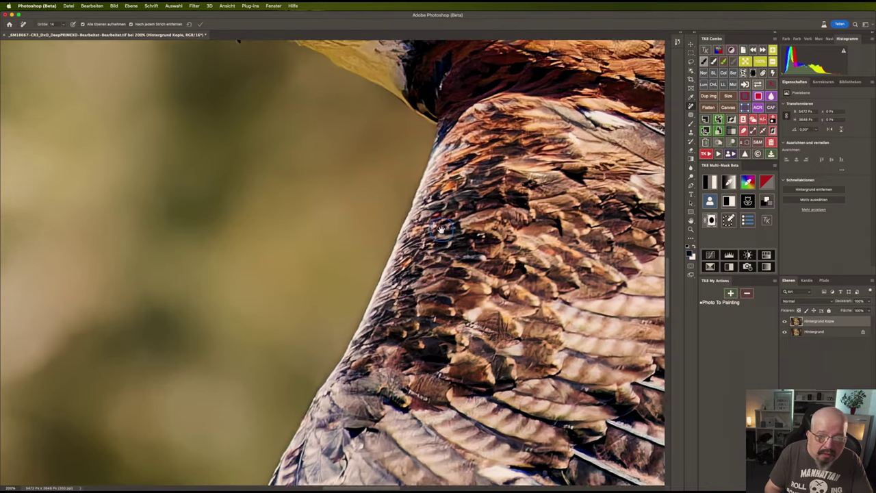
{"action": "scroll", "coordinate": [430, 284], "scroll_direction": "up", "scroll_amount": 3}
{"action": "scroll", "coordinate": [438, 276], "scroll_direction": "up", "scroll_amount": 3}
{"action": "scroll", "coordinate": [445, 269], "scroll_direction": "up", "scroll_amount": 3}
{"action": "scroll", "coordinate": [453, 262], "scroll_direction": "left", "scroll_amount": 3}
{"action": "scroll", "coordinate": [479, 270], "scroll_direction": "up", "scroll_amount": 2}
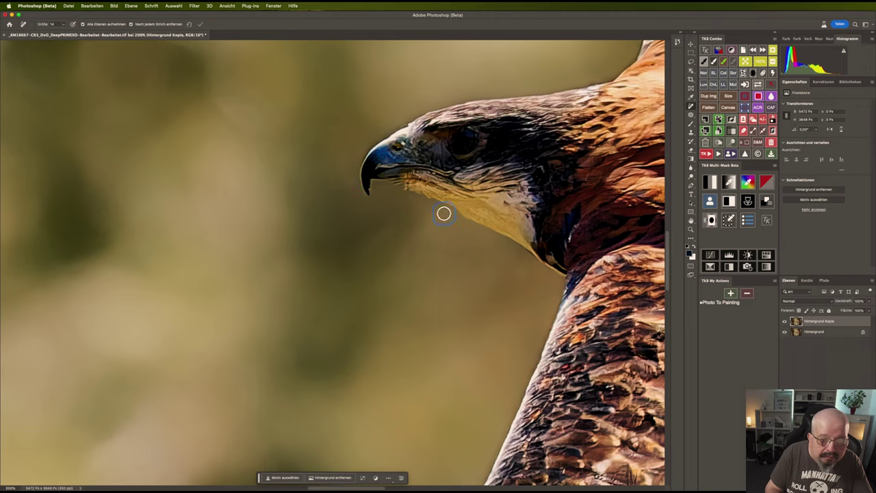
Bring the two dark upper wing tips into view and erase the light fringe between them
{"action": "left_click_drag", "start_coordinate": [444, 213], "coordinate": [361, 297]}
{"action": "left_click_drag", "start_coordinate": [479, 182], "coordinate": [407, 294]}
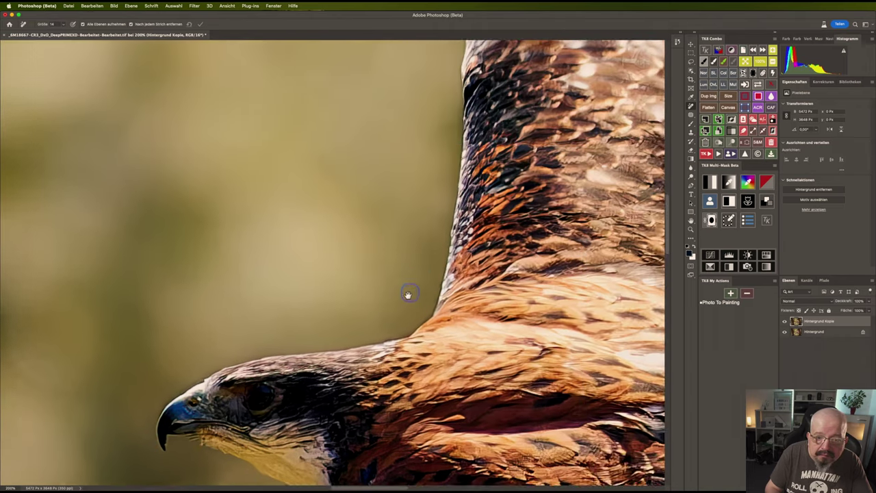
{"action": "scroll", "coordinate": [458, 239], "scroll_direction": "up", "scroll_amount": 10}
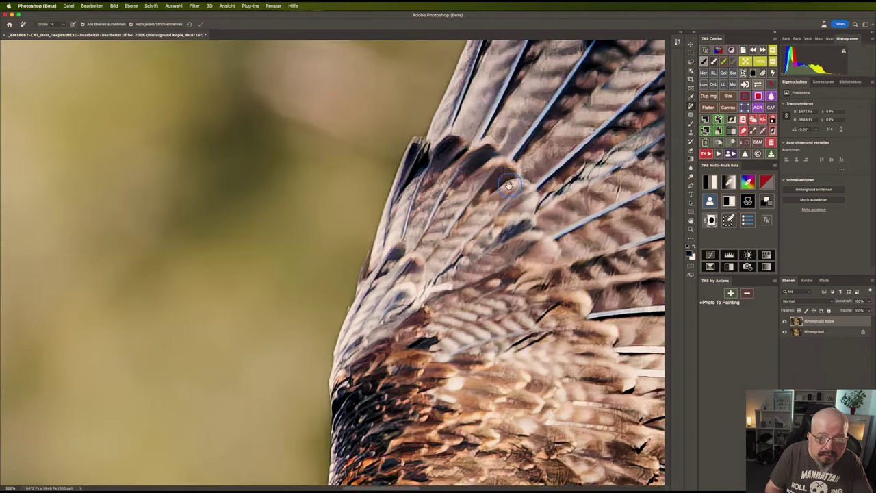
{"action": "left_click_drag", "start_coordinate": [509, 185], "coordinate": [421, 311]}
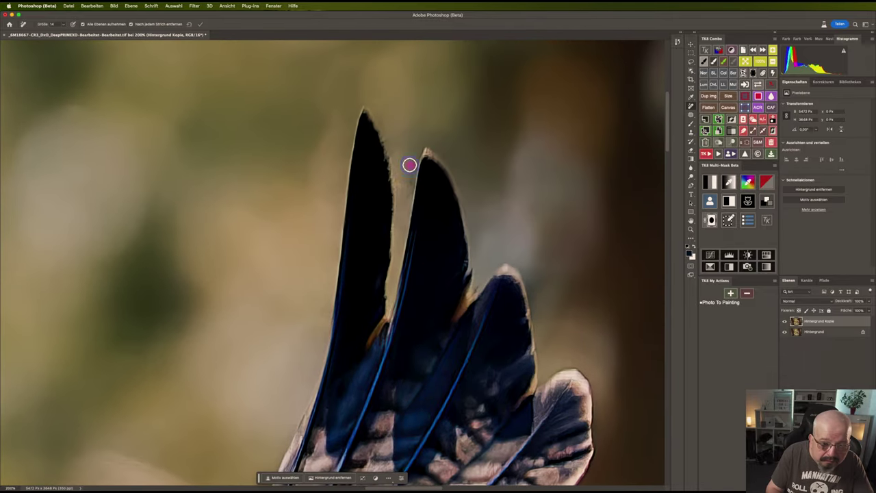
{"action": "mouse_move", "coordinate": [409, 197]}
{"action": "left_mouse_down"}
{"action": "mouse_move", "coordinate": [399, 180]}
{"action": "mouse_move", "coordinate": [403, 229]}
{"action": "left_mouse_up"}
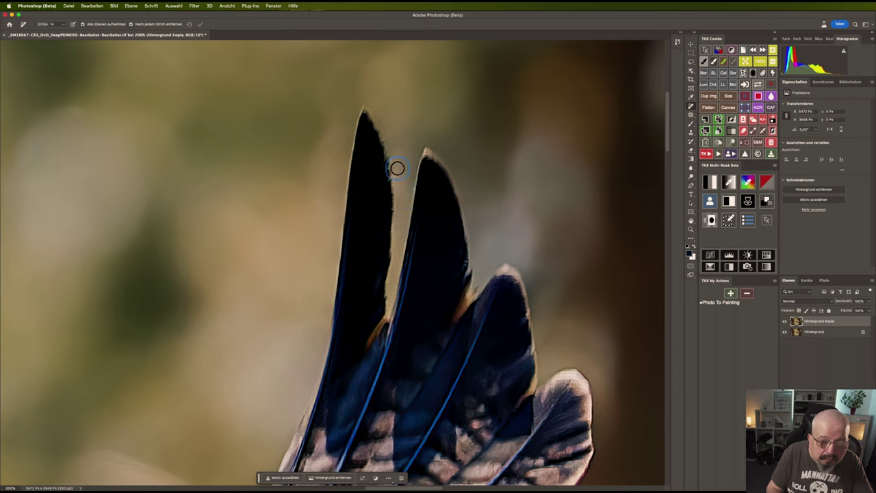
{"action": "scroll", "coordinate": [398, 168], "scroll_direction": "up", "scroll_amount": 2}
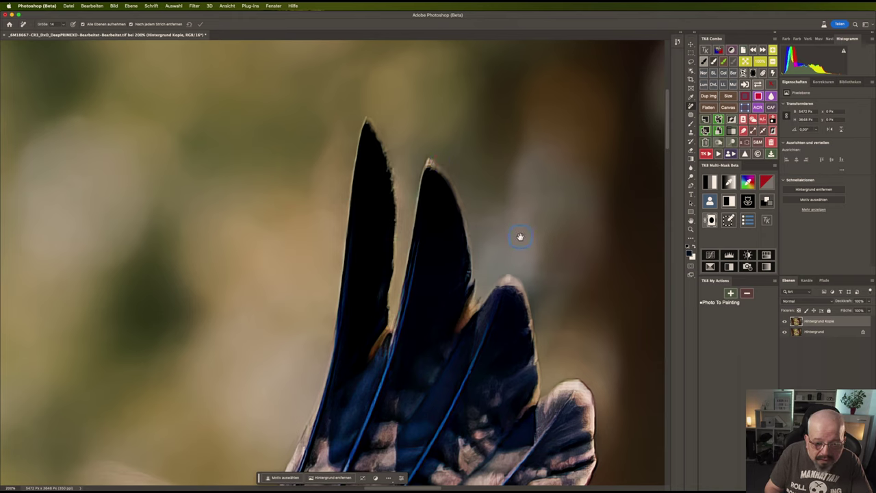
Remove the halos along the patterned feather's edge and the next feather edge
{"action": "left_click_drag", "start_coordinate": [520, 237], "coordinate": [467, 182]}
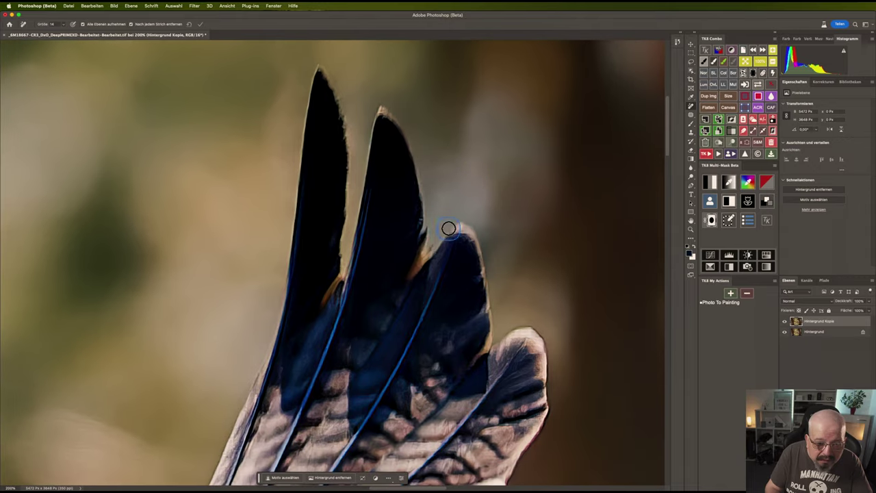
{"action": "left_click_drag", "start_coordinate": [513, 235], "coordinate": [440, 162]}
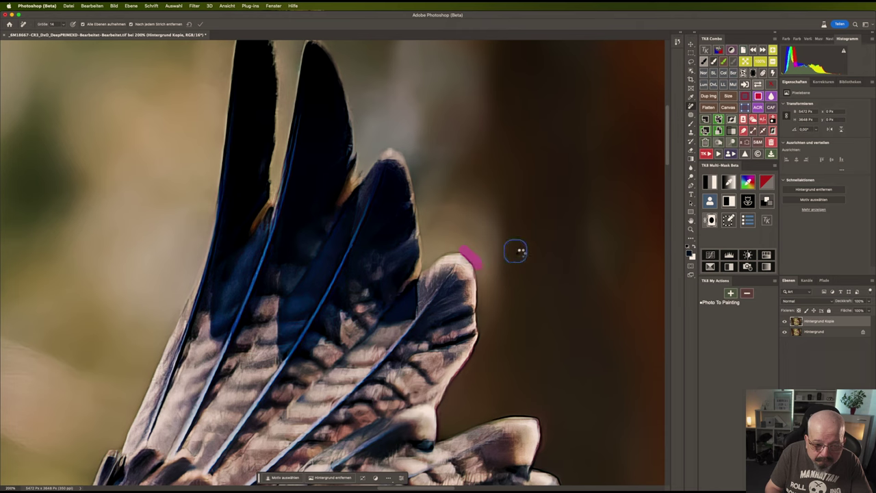
{"action": "left_click_drag", "start_coordinate": [512, 302], "coordinate": [502, 208]}
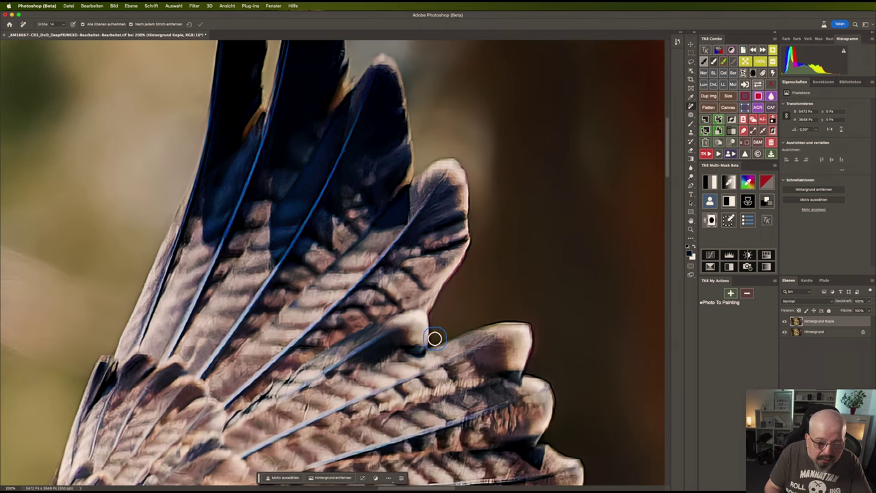
{"action": "left_click_drag", "start_coordinate": [433, 340], "coordinate": [459, 330]}
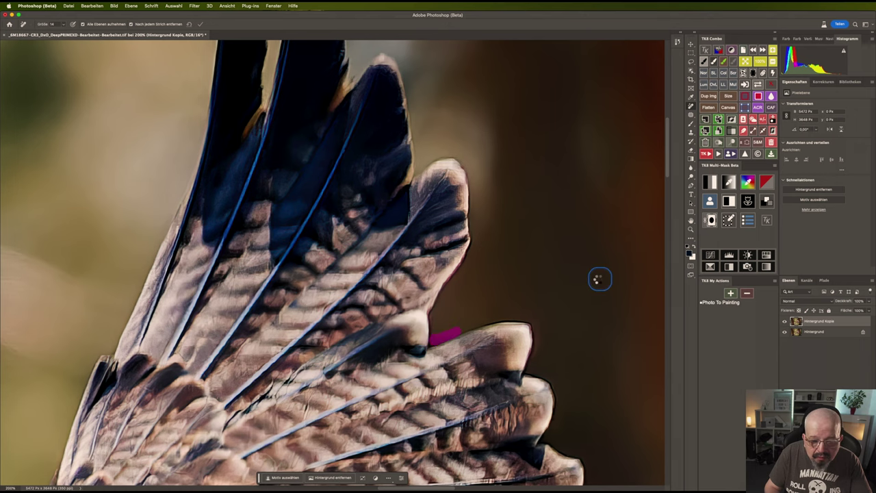
{"action": "mouse_move", "coordinate": [563, 294]}
{"action": "left_mouse_down"}
{"action": "mouse_move", "coordinate": [434, 234]}
{"action": "mouse_move", "coordinate": [417, 275]}
{"action": "left_mouse_up"}
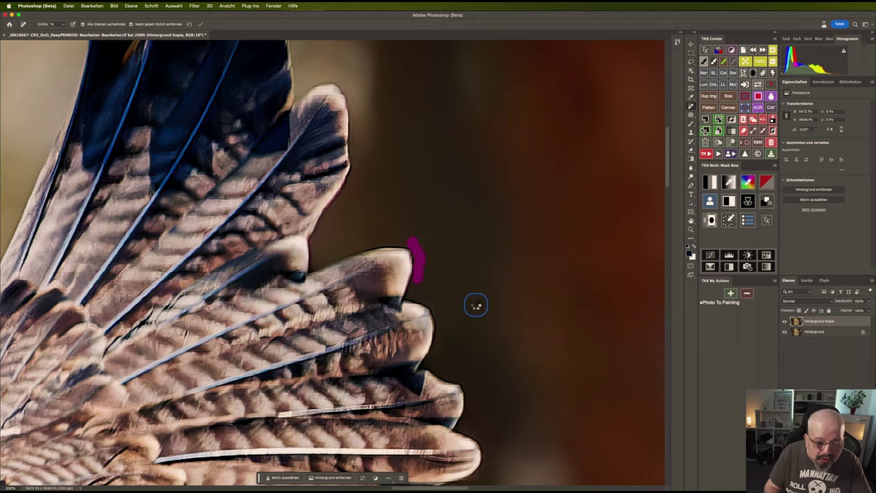
{"action": "left_click_drag", "start_coordinate": [465, 321], "coordinate": [469, 210]}
{"action": "mouse_move", "coordinate": [472, 297]}
{"action": "left_mouse_down"}
{"action": "mouse_move", "coordinate": [440, 309]}
{"action": "mouse_move", "coordinate": [471, 297]}
{"action": "mouse_move", "coordinate": [474, 274]}
{"action": "mouse_move", "coordinate": [455, 255]}
{"action": "left_mouse_up"}
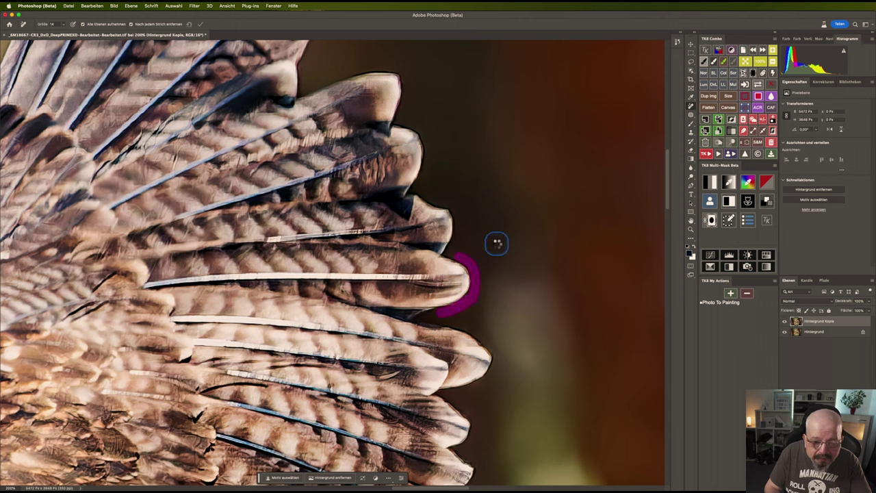
Clean the fringes curving around two more lower feather tips
{"action": "left_click_drag", "start_coordinate": [514, 289], "coordinate": [497, 210]}
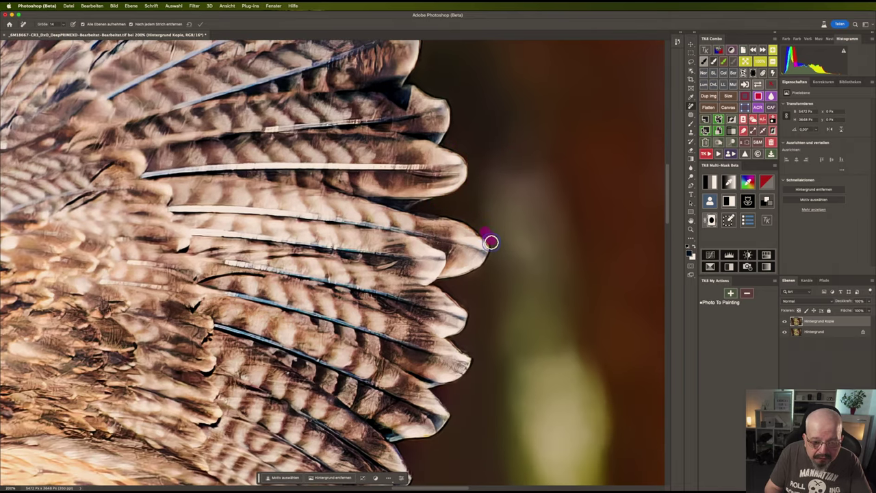
{"action": "left_click_drag", "start_coordinate": [484, 269], "coordinate": [463, 278]}
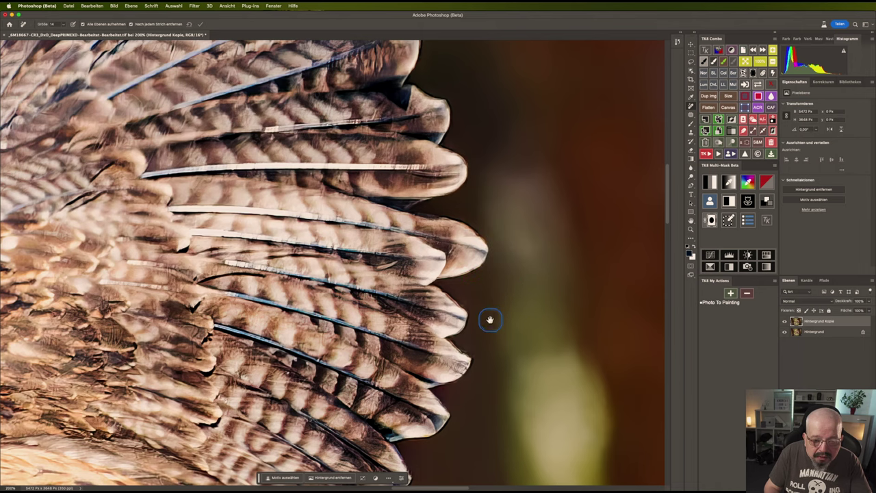
{"action": "mouse_move", "coordinate": [489, 317]}
{"action": "left_mouse_down"}
{"action": "mouse_move", "coordinate": [505, 236]}
{"action": "mouse_move", "coordinate": [487, 235]}
{"action": "left_mouse_up"}
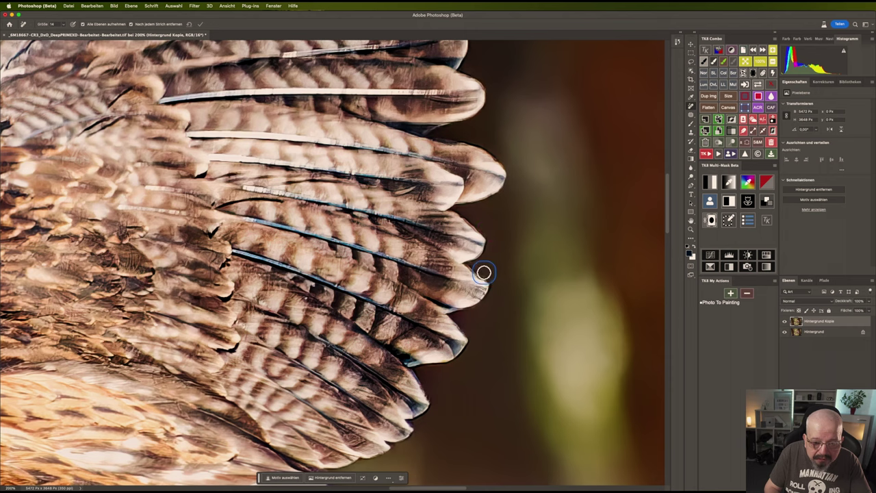
{"action": "left_click_drag", "start_coordinate": [483, 271], "coordinate": [493, 288]}
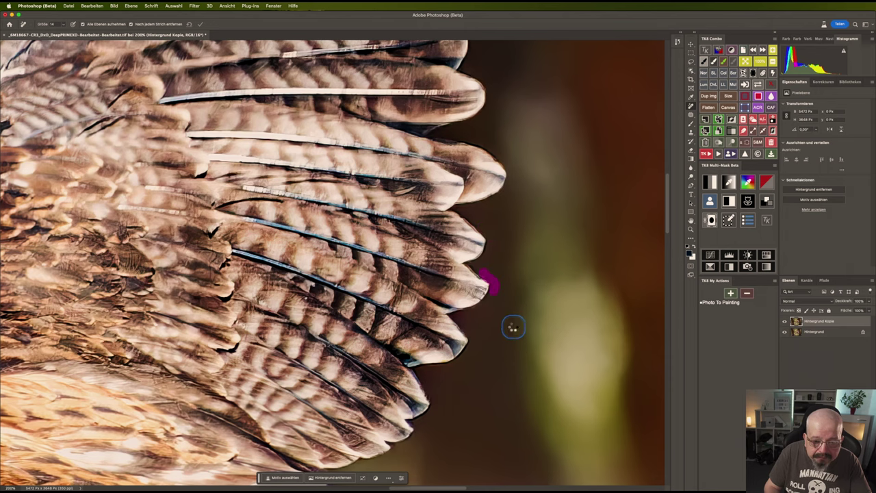
{"action": "left_click_drag", "start_coordinate": [493, 335], "coordinate": [573, 224]}
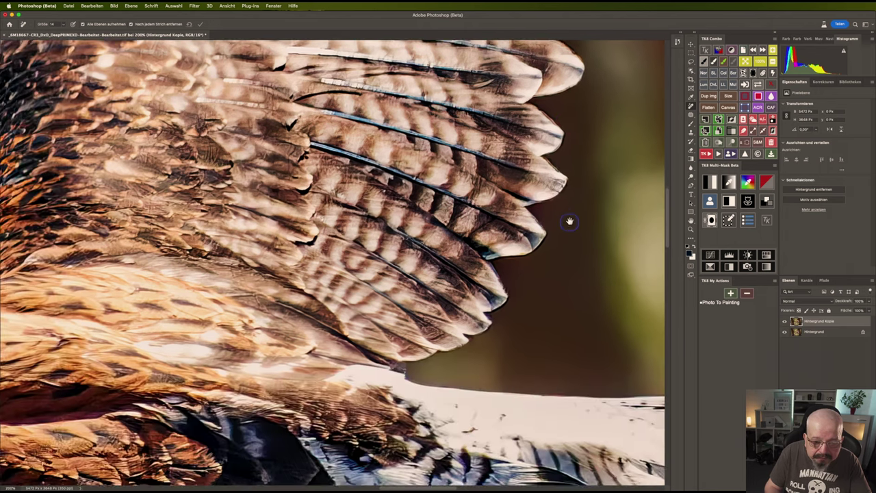
{"action": "left_click_drag", "start_coordinate": [540, 286], "coordinate": [516, 272]}
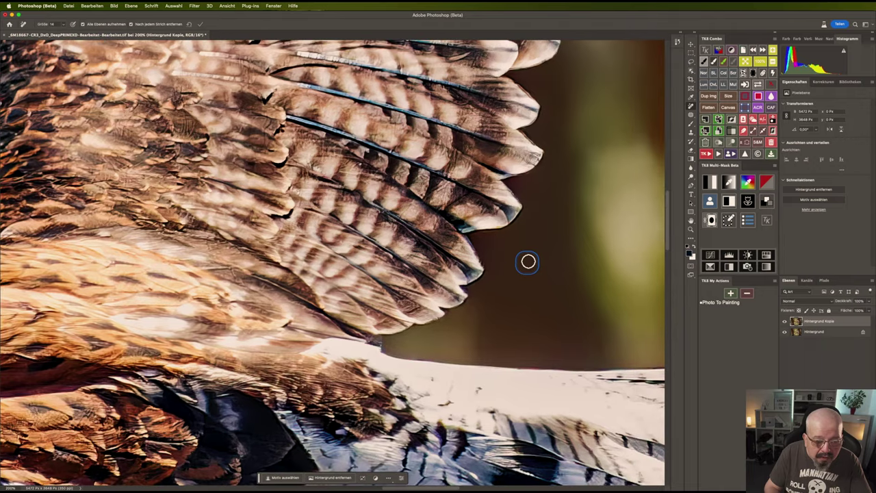
Fit the whole hawk on screen, raise the brush size to 18, and zoom out one step
{"action": "left_click", "coordinate": [755, 62]}
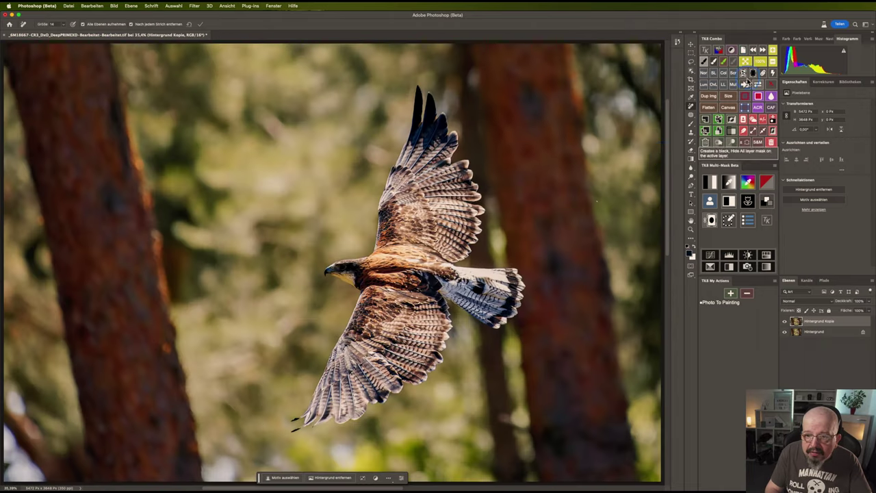
{"action": "left_click_drag", "start_coordinate": [598, 204], "coordinate": [596, 204]}
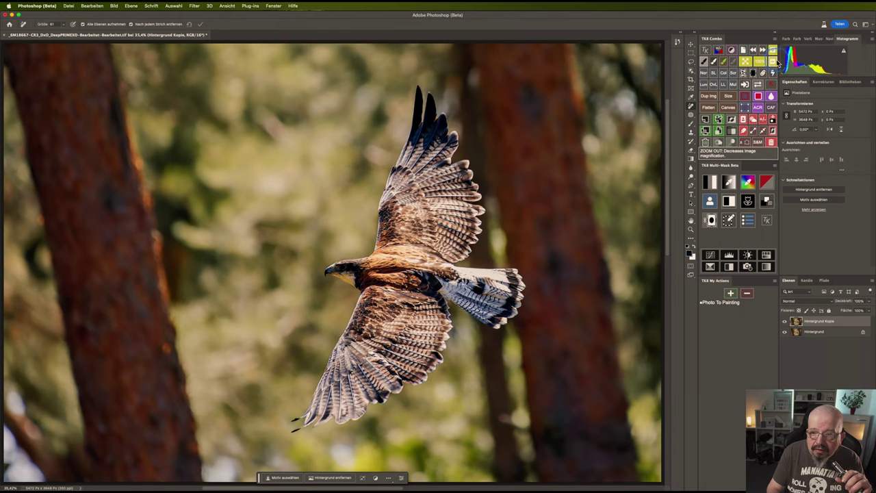
{"action": "left_click", "coordinate": [772, 63]}
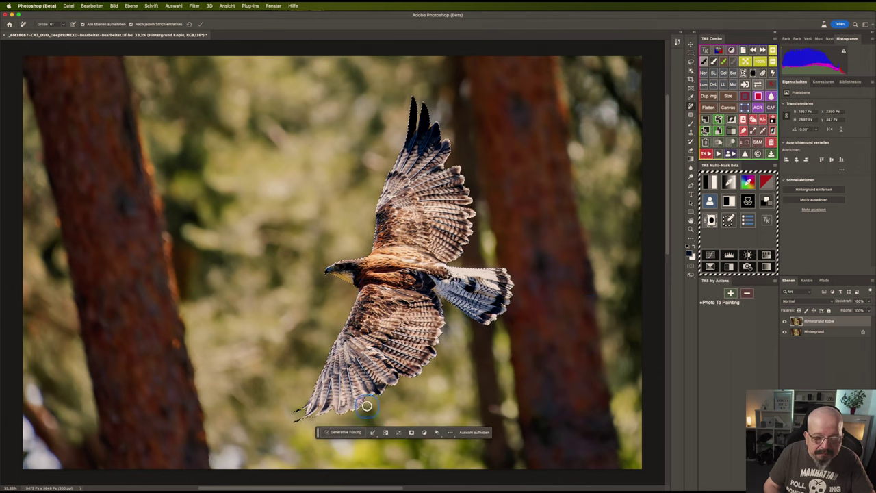
Zoom to 100% on the raised wing's dark tips and switch to the Object Selection tool
{"action": "key", "text": "ctrl+1"}
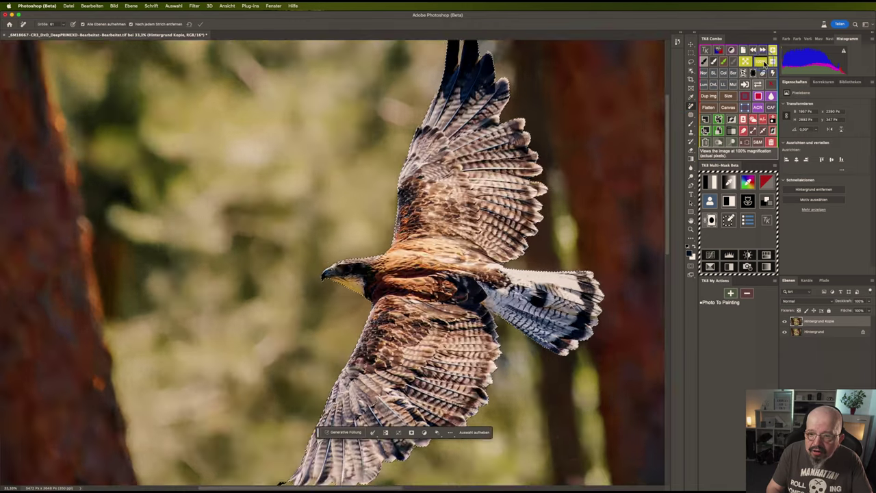
{"action": "scroll", "coordinate": [479, 250], "scroll_direction": "up", "scroll_amount": 5}
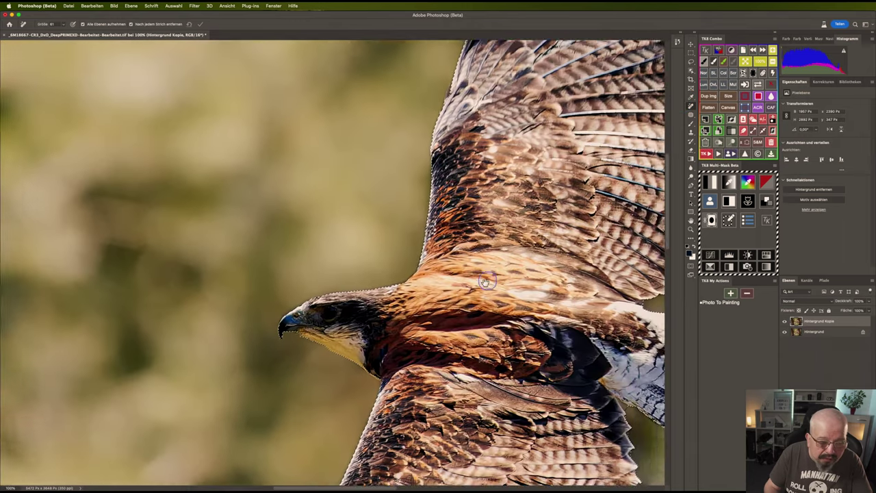
{"action": "scroll", "coordinate": [472, 252], "scroll_direction": "right", "scroll_amount": 4}
{"action": "scroll", "coordinate": [470, 253], "scroll_direction": "up", "scroll_amount": 3}
{"action": "scroll", "coordinate": [471, 253], "scroll_direction": "right", "scroll_amount": 2}
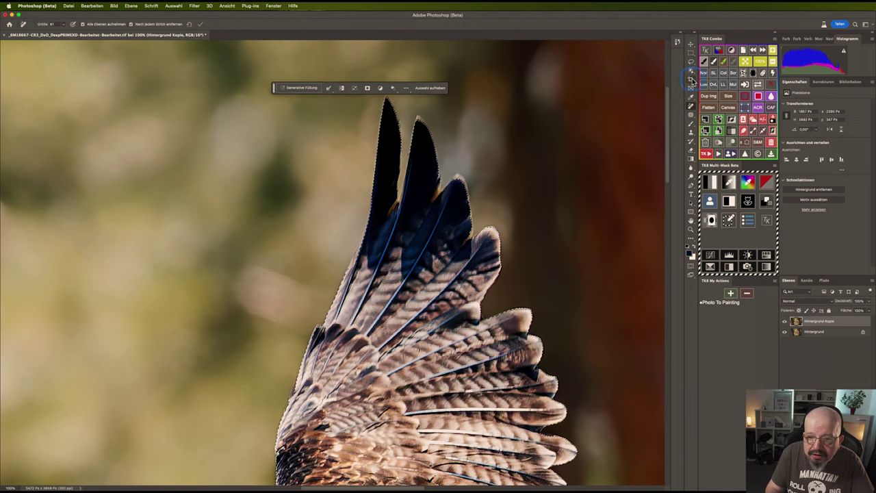
{"action": "key", "text": "w"}
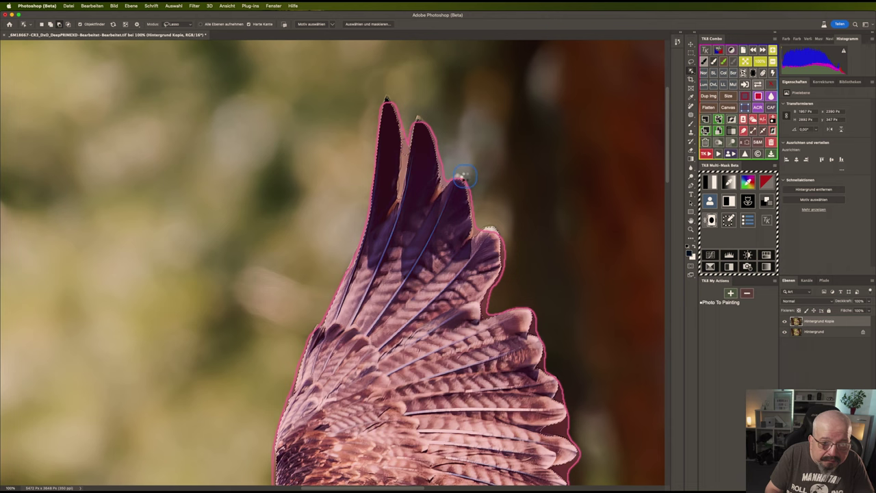
Add the raised wing and the whole bird outline to the hawk selection
{"action": "left_click", "coordinate": [463, 177]}
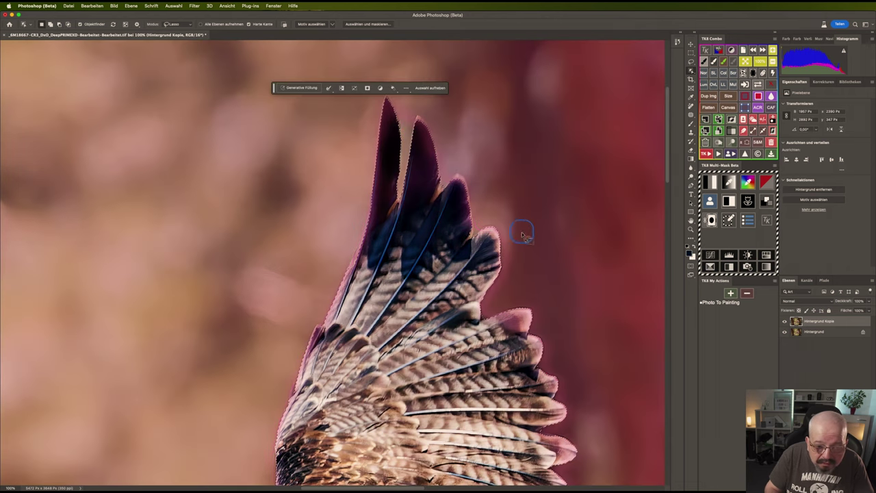
{"action": "scroll", "coordinate": [522, 260], "scroll_direction": "down", "scroll_amount": 5}
{"action": "scroll", "coordinate": [506, 231], "scroll_direction": "down", "scroll_amount": 2}
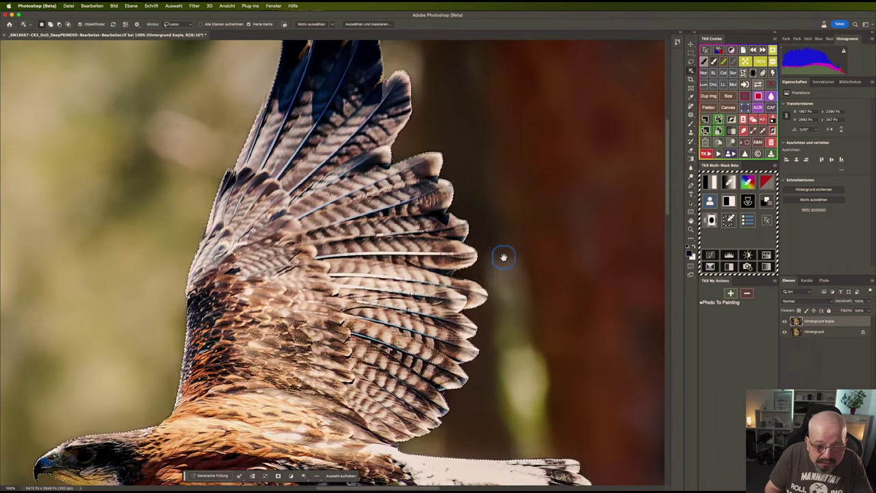
{"action": "scroll", "coordinate": [500, 254], "scroll_direction": "down", "scroll_amount": 2}
{"action": "scroll", "coordinate": [496, 201], "scroll_direction": "down", "scroll_amount": 2}
{"action": "scroll", "coordinate": [514, 217], "scroll_direction": "down", "scroll_amount": 2}
{"action": "scroll", "coordinate": [499, 271], "scroll_direction": "down", "scroll_amount": 3}
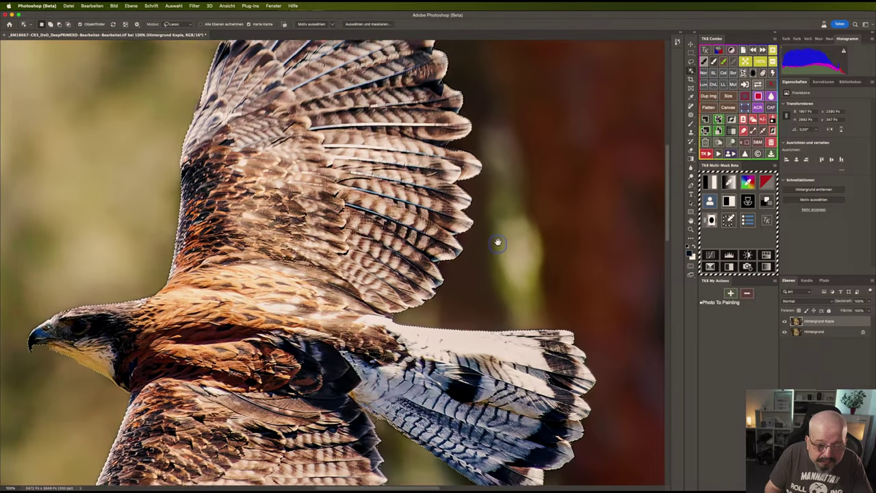
{"action": "scroll", "coordinate": [495, 239], "scroll_direction": "down", "scroll_amount": 2}
{"action": "scroll", "coordinate": [461, 259], "scroll_direction": "down", "scroll_amount": 2}
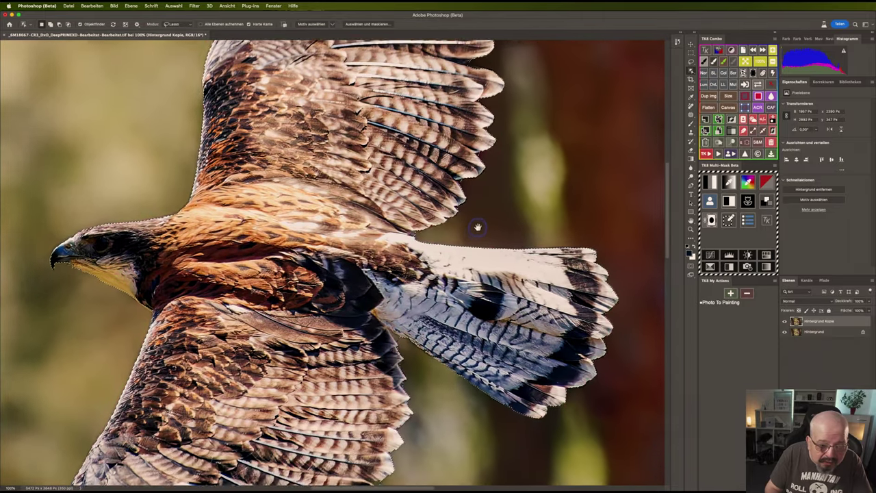
{"action": "scroll", "coordinate": [512, 242], "scroll_direction": "down", "scroll_amount": 3}
{"action": "scroll", "coordinate": [455, 198], "scroll_direction": "down", "scroll_amount": 3}
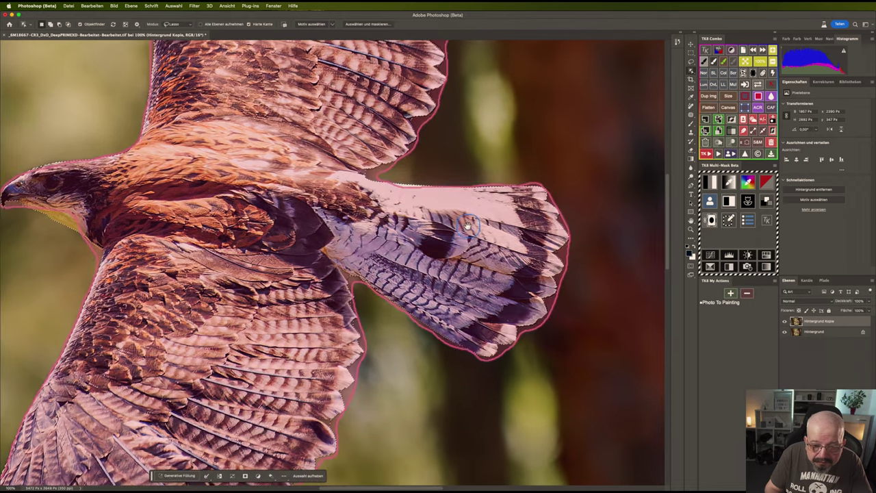
{"action": "scroll", "coordinate": [429, 250], "scroll_direction": "up", "scroll_amount": 2}
{"action": "scroll", "coordinate": [410, 257], "scroll_direction": "up", "scroll_amount": 2}
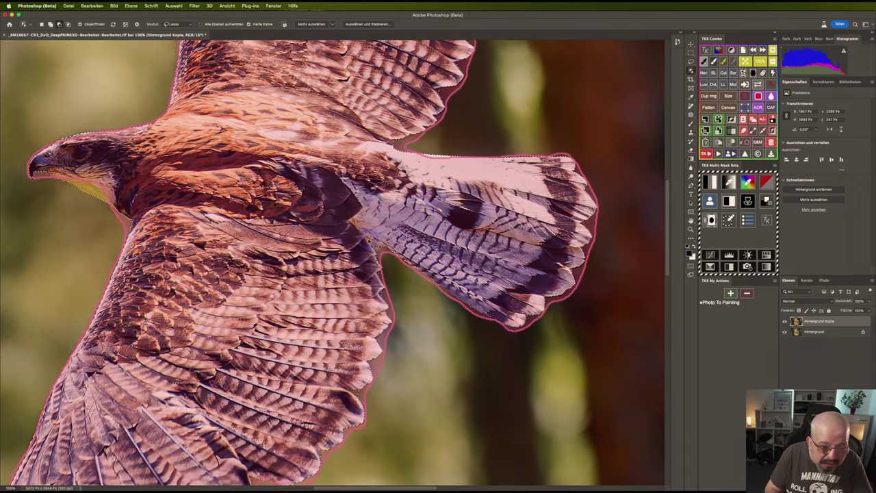
{"action": "left_click", "coordinate": [438, 278]}
Add the lower wing and the stray wing-tip feather to the selection
{"action": "mouse_move", "coordinate": [411, 330]}
{"action": "left_mouse_down"}
{"action": "mouse_move", "coordinate": [449, 205]}
{"action": "mouse_move", "coordinate": [452, 235]}
{"action": "left_mouse_up"}
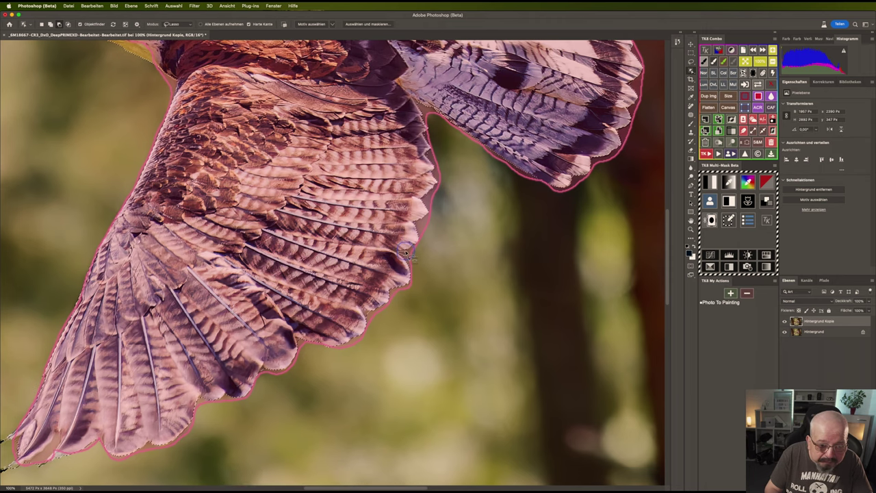
{"action": "left_click", "coordinate": [436, 293]}
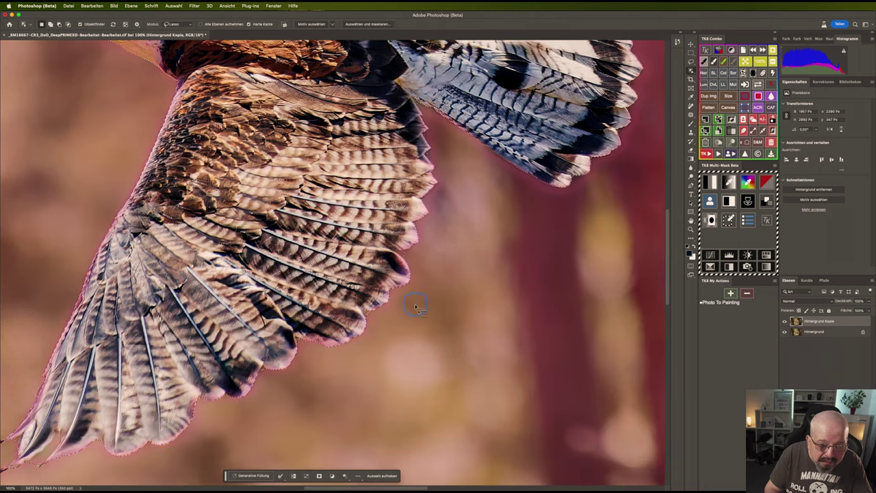
{"action": "mouse_move", "coordinate": [403, 313]}
{"action": "left_mouse_down"}
{"action": "mouse_move", "coordinate": [471, 234]}
{"action": "mouse_move", "coordinate": [513, 227]}
{"action": "left_mouse_up"}
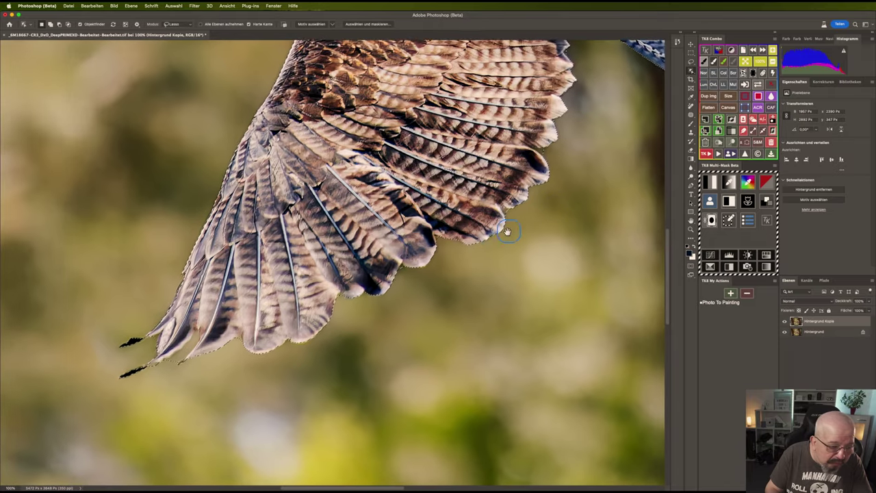
{"action": "left_click", "coordinate": [190, 358]}
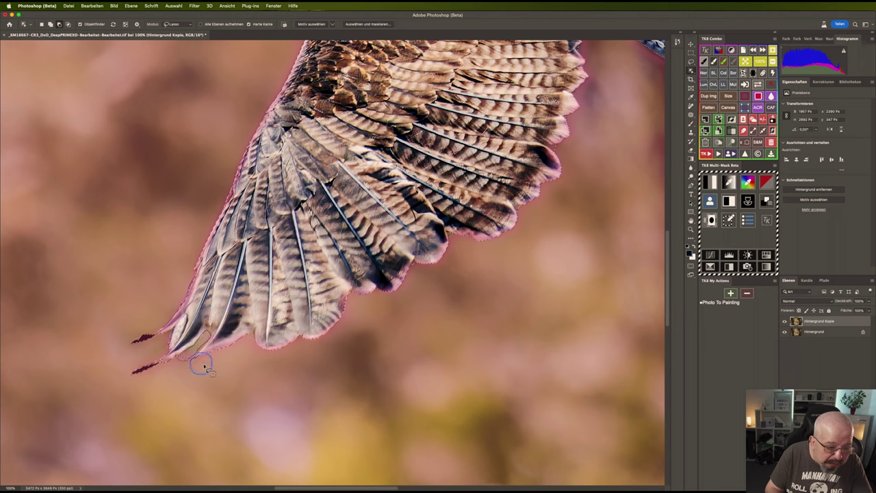
{"action": "left_click", "coordinate": [203, 367]}
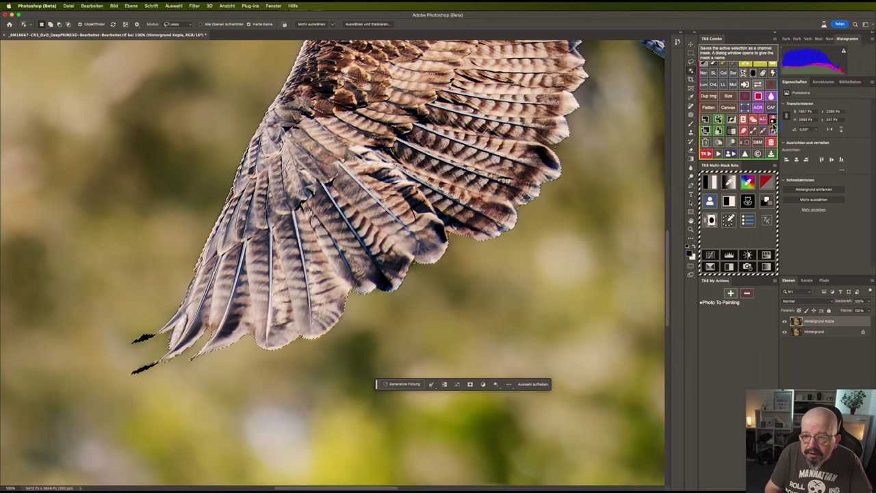
Save the selection as My Selection and turn it into a bird mask
{"action": "key", "text": "ctrl+alt+s"}
{"action": "left_click", "coordinate": [641, 214]}
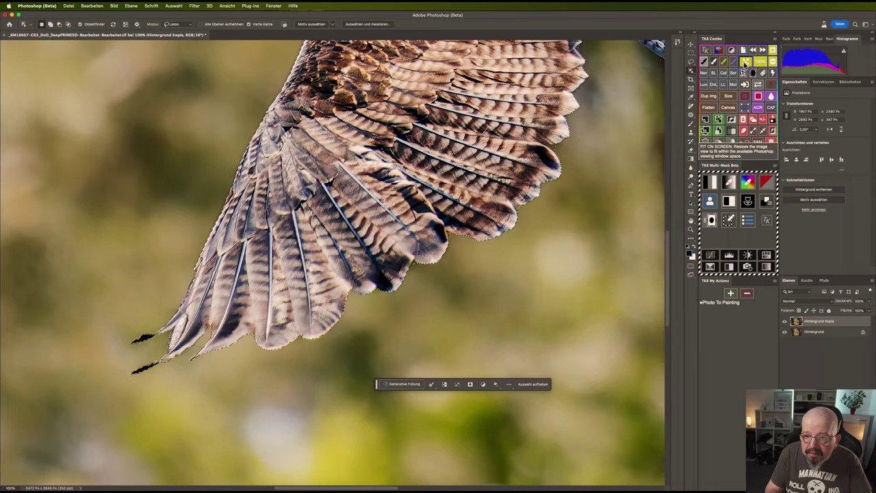
{"action": "key", "text": "ctrl+0"}
{"action": "left_click", "coordinate": [709, 200]}
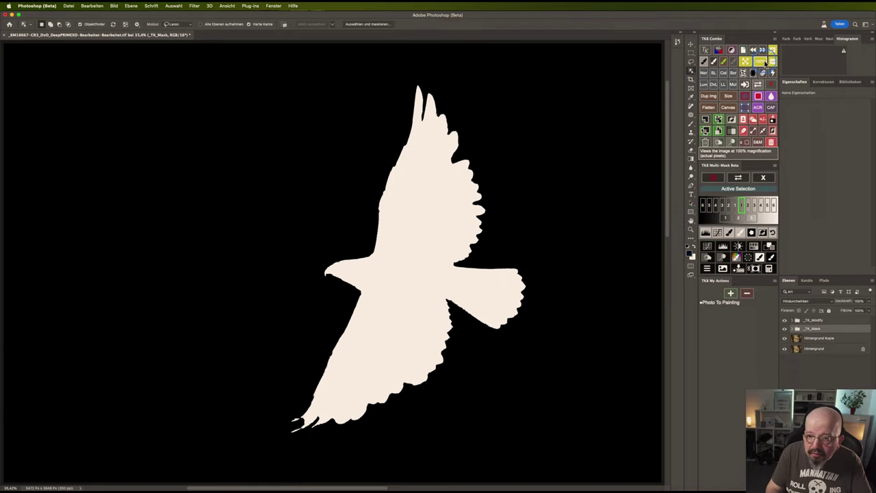
At 100%, set up white painting on _TK_Paint and fill the notch at the lower wing tip
{"action": "left_click", "coordinate": [705, 142]}
{"action": "left_click_drag", "start_coordinate": [430, 336], "coordinate": [583, 123]}
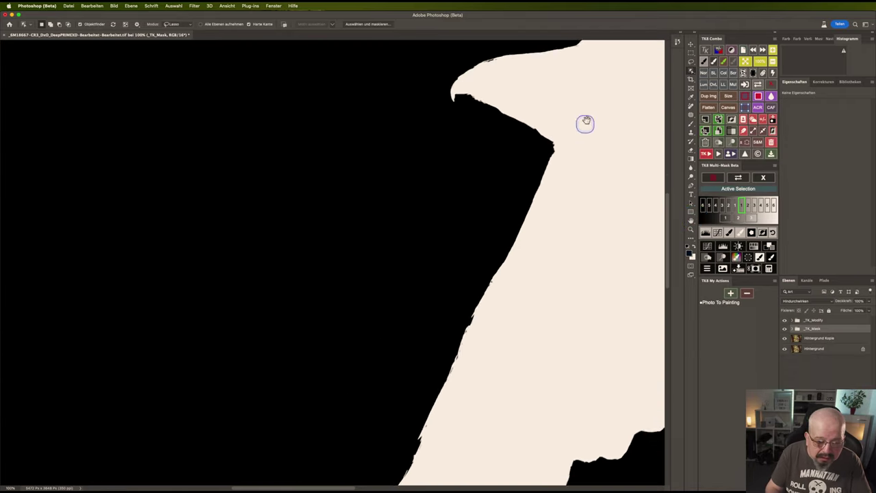
{"action": "left_click_drag", "start_coordinate": [568, 251], "coordinate": [561, 180]}
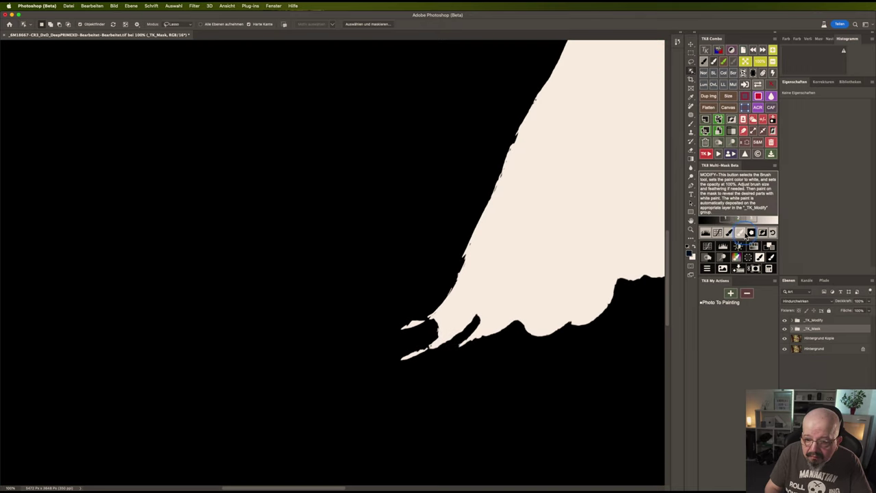
{"action": "left_click", "coordinate": [740, 232]}
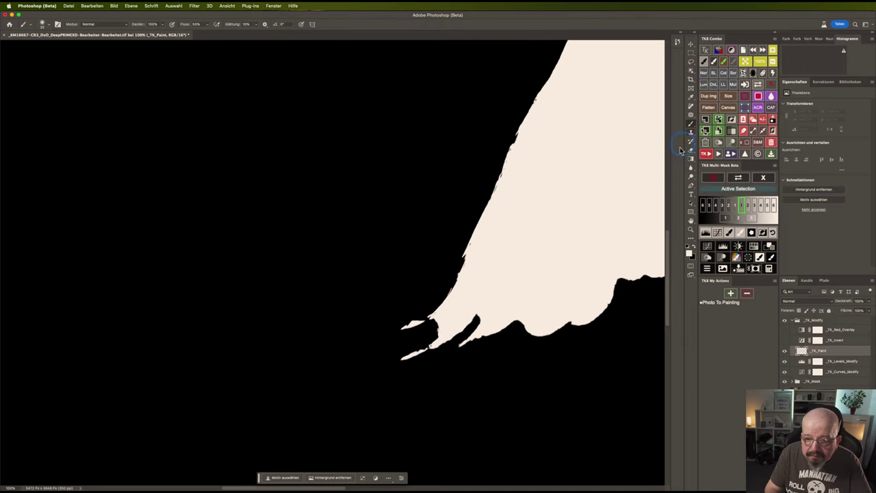
{"action": "left_click_drag", "start_coordinate": [447, 328], "coordinate": [449, 326]}
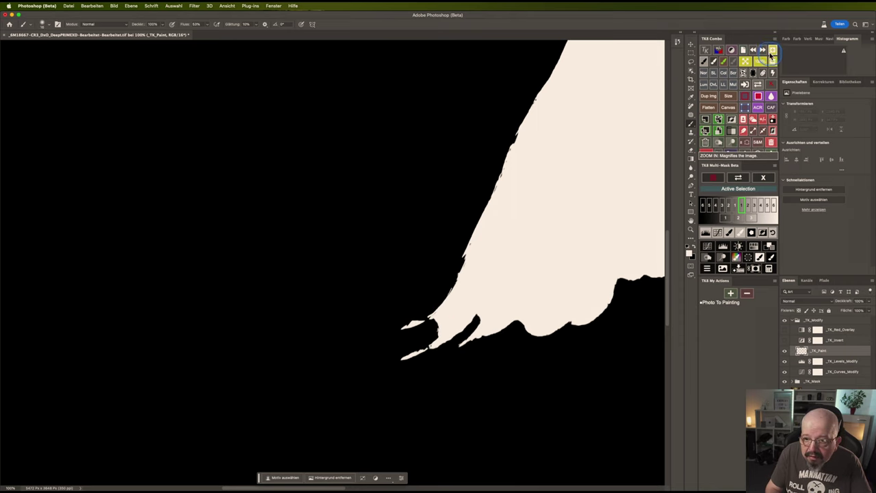
At 200%, compare with the photo and paint white over the feather tip edge
{"action": "left_click", "coordinate": [772, 50]}
{"action": "mouse_move", "coordinate": [629, 260]}
{"action": "left_mouse_down"}
{"action": "mouse_move", "coordinate": [504, 202]}
{"action": "mouse_move", "coordinate": [514, 201]}
{"action": "left_mouse_up"}
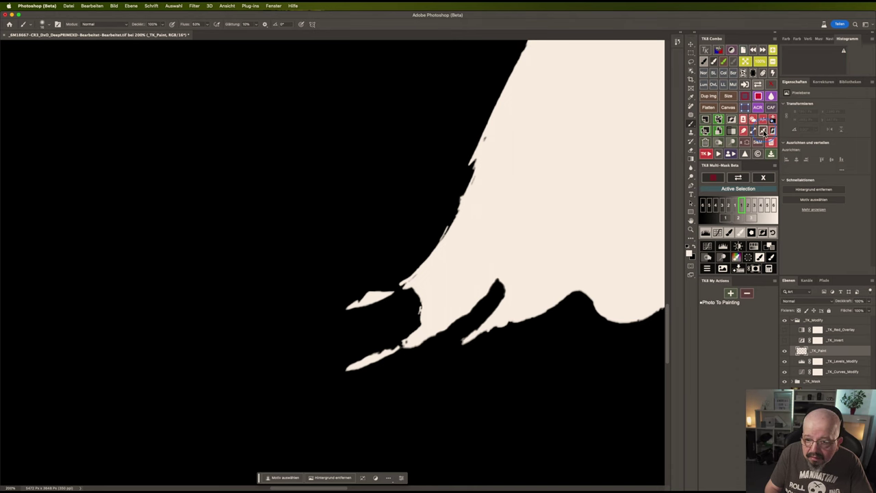
{"action": "left_click", "coordinate": [739, 178]}
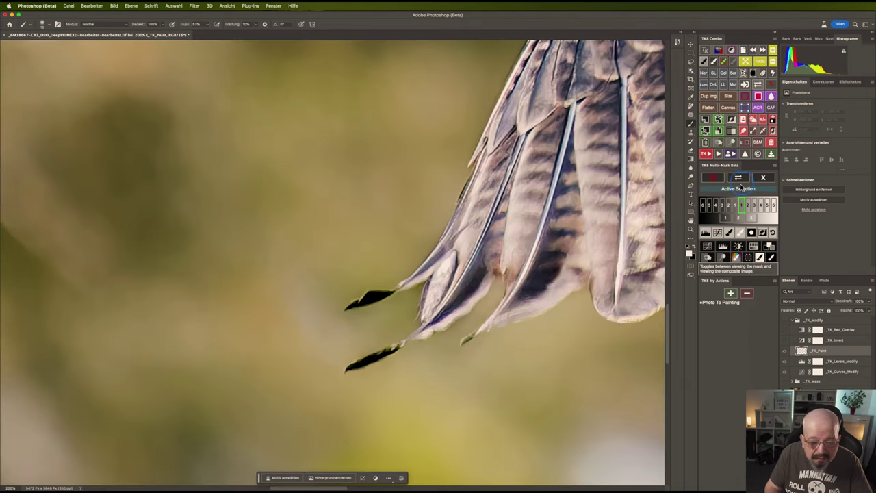
{"action": "left_click_drag", "start_coordinate": [413, 338], "coordinate": [409, 332]}
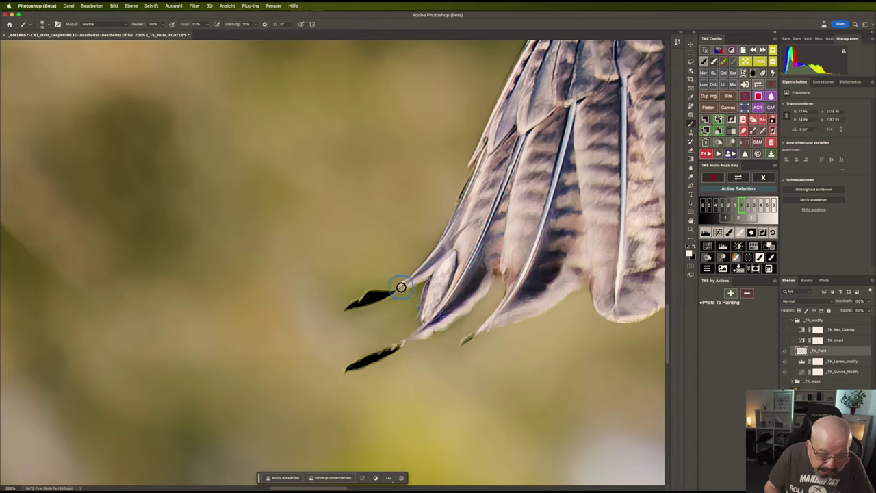
{"action": "left_click_drag", "start_coordinate": [402, 288], "coordinate": [424, 282]}
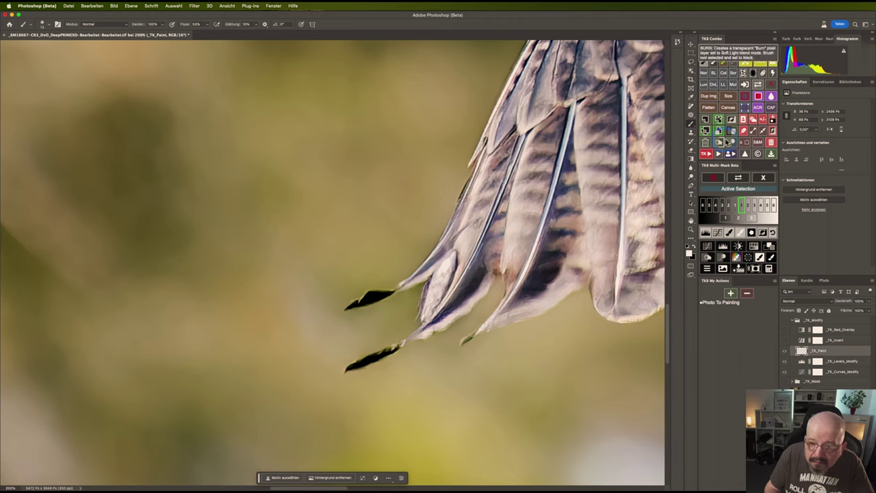
{"action": "left_click", "coordinate": [738, 177]}
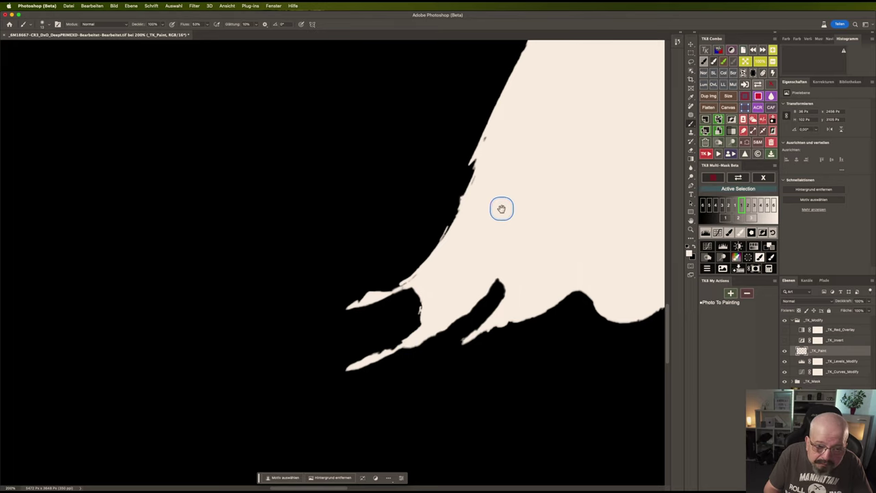
Paint white along the wing's edge, check the rest of the mask edge, and fit on screen
{"action": "left_click_drag", "start_coordinate": [502, 210], "coordinate": [441, 296]}
{"action": "left_click_drag", "start_coordinate": [442, 219], "coordinate": [438, 220]}
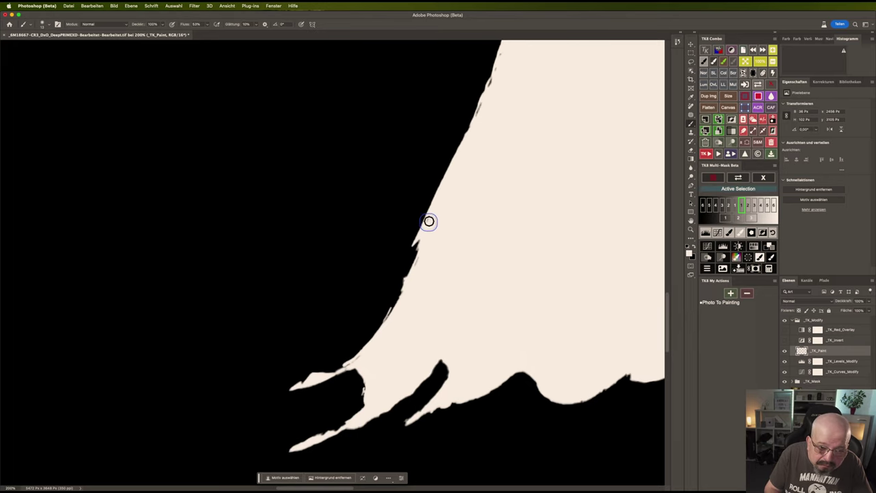
{"action": "mouse_move", "coordinate": [551, 239]}
{"action": "left_mouse_down"}
{"action": "mouse_move", "coordinate": [434, 295]}
{"action": "mouse_move", "coordinate": [401, 328]}
{"action": "left_mouse_up"}
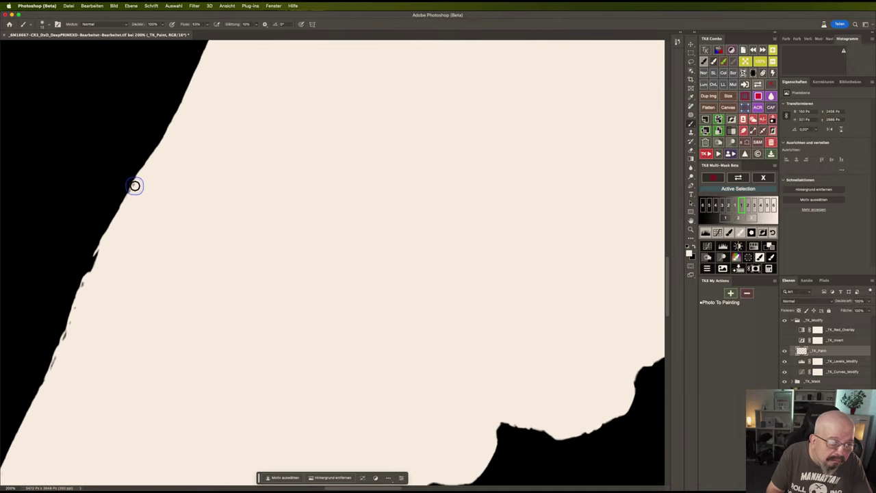
{"action": "mouse_move", "coordinate": [323, 151]}
{"action": "left_mouse_down"}
{"action": "mouse_move", "coordinate": [294, 264]}
{"action": "mouse_move", "coordinate": [343, 217]}
{"action": "mouse_move", "coordinate": [313, 262]}
{"action": "mouse_move", "coordinate": [199, 349]}
{"action": "mouse_move", "coordinate": [195, 368]}
{"action": "left_mouse_up"}
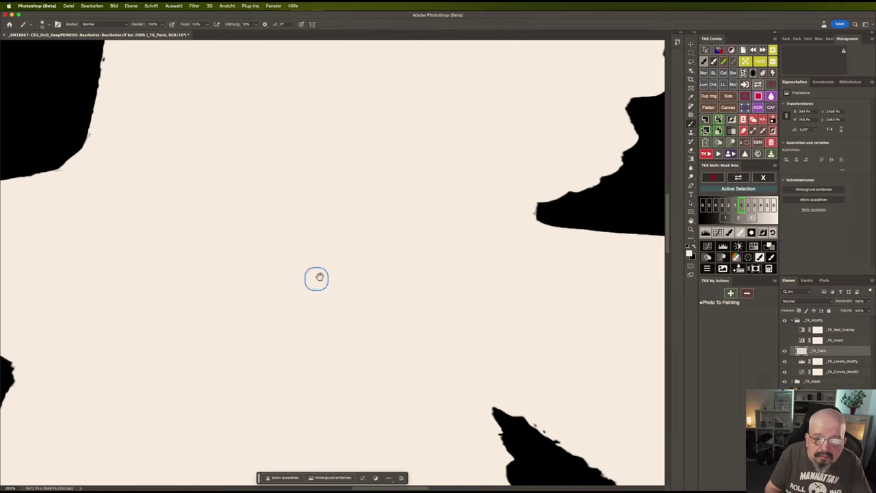
{"action": "left_click_drag", "start_coordinate": [314, 278], "coordinate": [368, 332]}
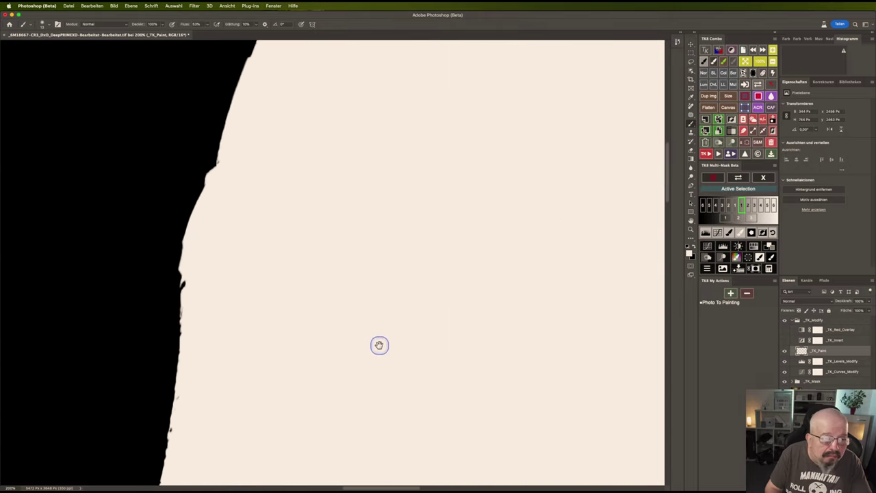
{"action": "left_click", "coordinate": [745, 61]}
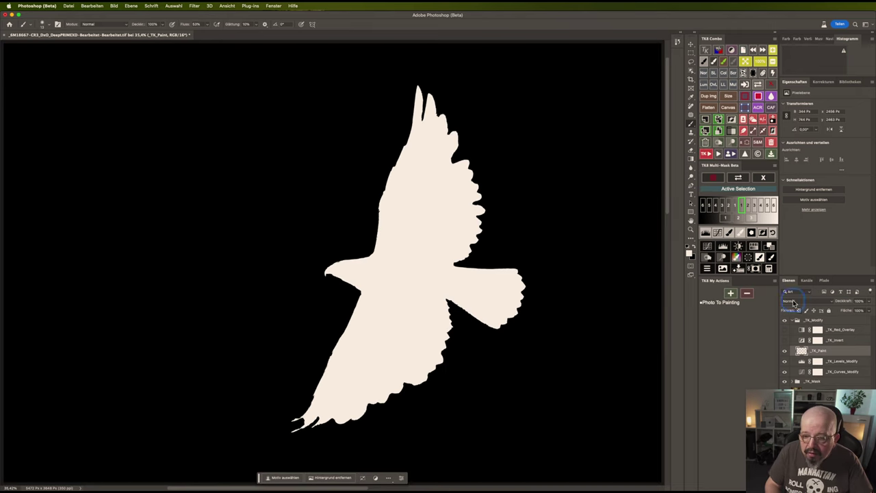
Apply the layer mask and hide the Hintergrund Kopie cut-out layer
{"action": "left_click", "coordinate": [756, 269]}
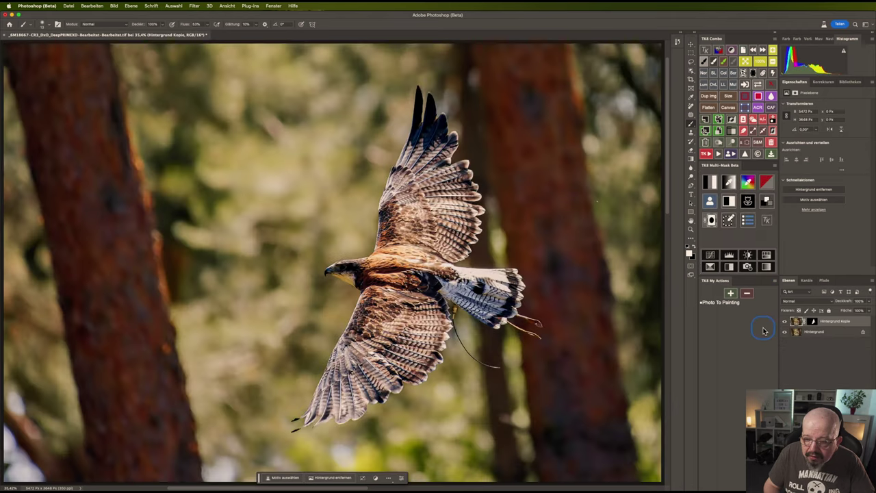
{"action": "left_click", "coordinate": [785, 322]}
{"action": "left_click", "coordinate": [731, 368]}
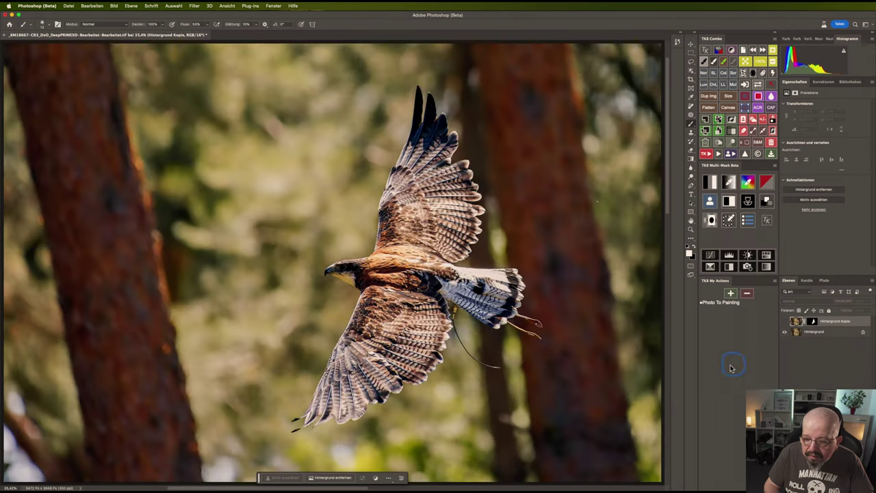
{"action": "left_click", "coordinate": [772, 62]}
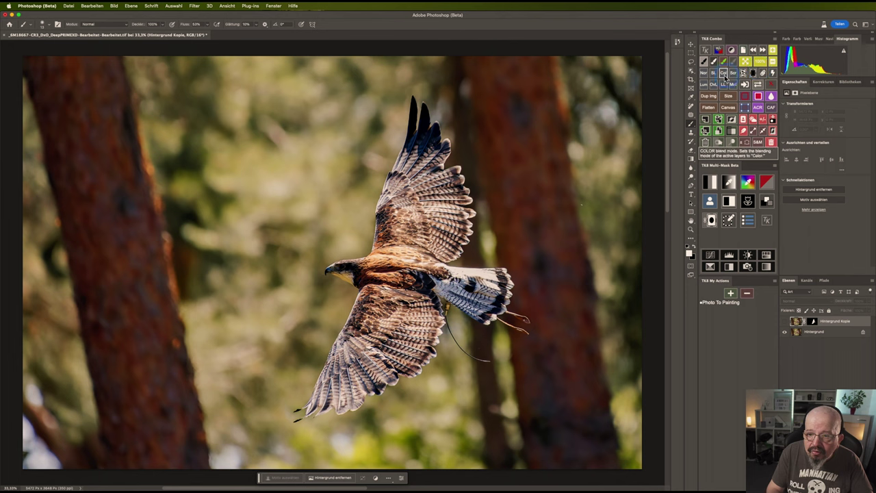
Draw a loose lasso selection around the whole hawk, including wings and tail
{"action": "left_click", "coordinate": [691, 61]}
{"action": "left_click_drag", "start_coordinate": [472, 154], "coordinate": [464, 133]}
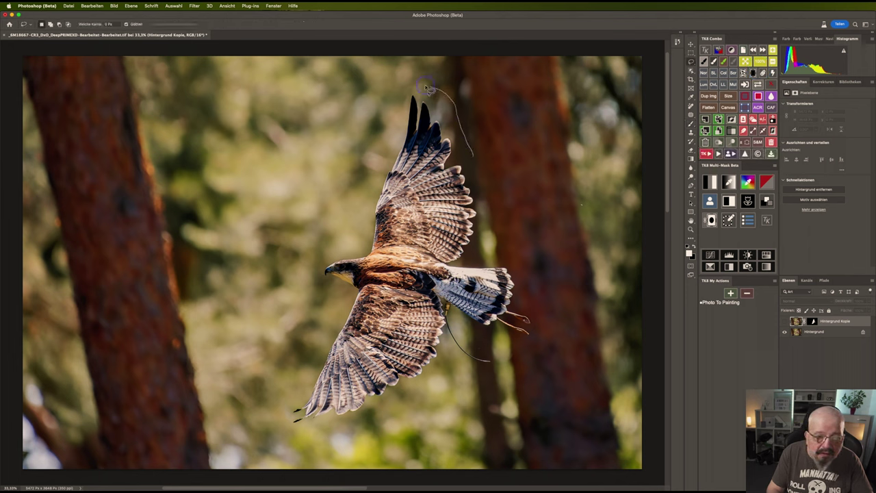
{"action": "left_click_drag", "start_coordinate": [369, 202], "coordinate": [350, 249]}
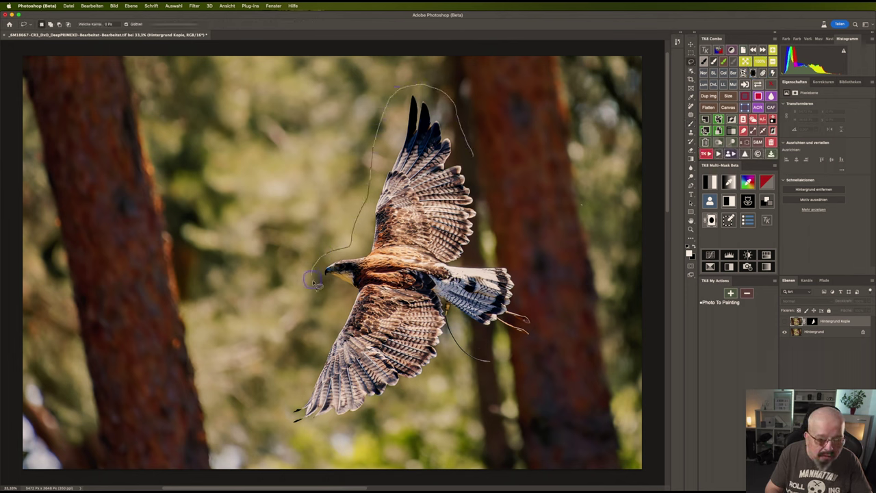
{"action": "mouse_move", "coordinate": [289, 403]}
{"action": "left_mouse_down"}
{"action": "mouse_move", "coordinate": [295, 441]}
{"action": "mouse_move", "coordinate": [383, 417]}
{"action": "mouse_move", "coordinate": [454, 371]}
{"action": "left_mouse_up"}
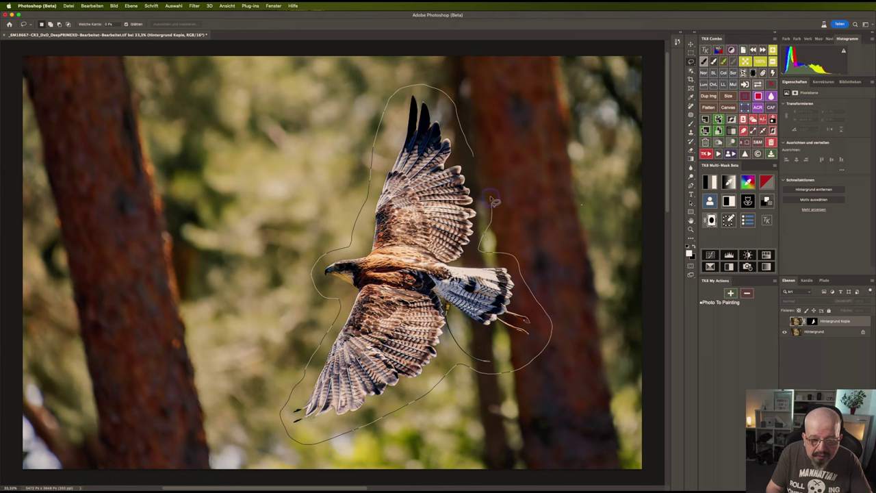
{"action": "left_click_drag", "start_coordinate": [475, 166], "coordinate": [473, 161]}
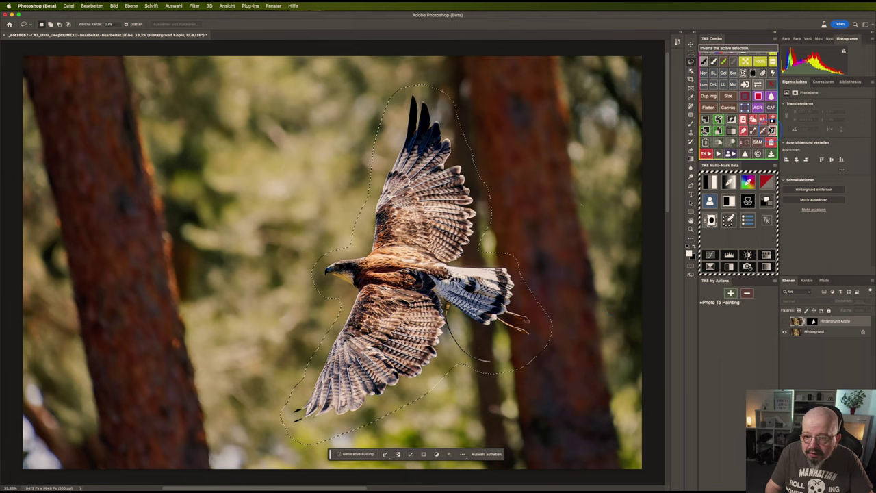
On the Hintergrund layer, Content-Aware fill the lassoed hawk area
{"action": "left_click", "coordinate": [758, 96]}
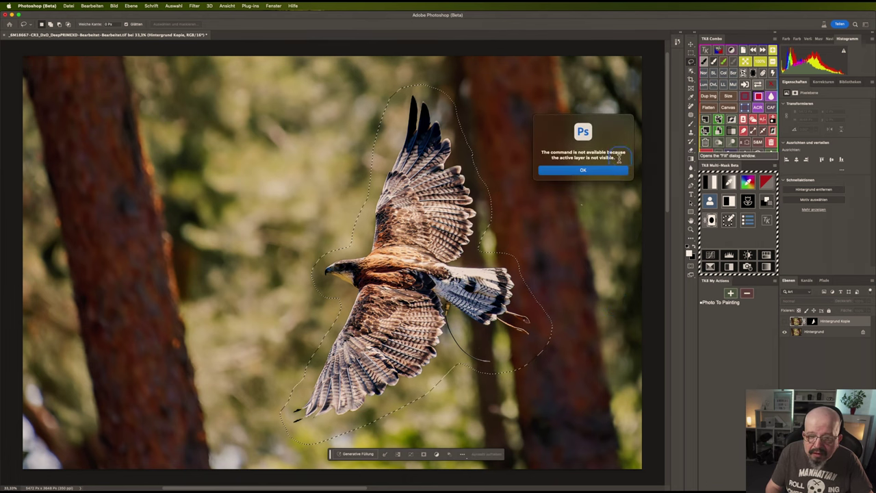
{"action": "left_click", "coordinate": [582, 170]}
{"action": "left_click", "coordinate": [815, 332]}
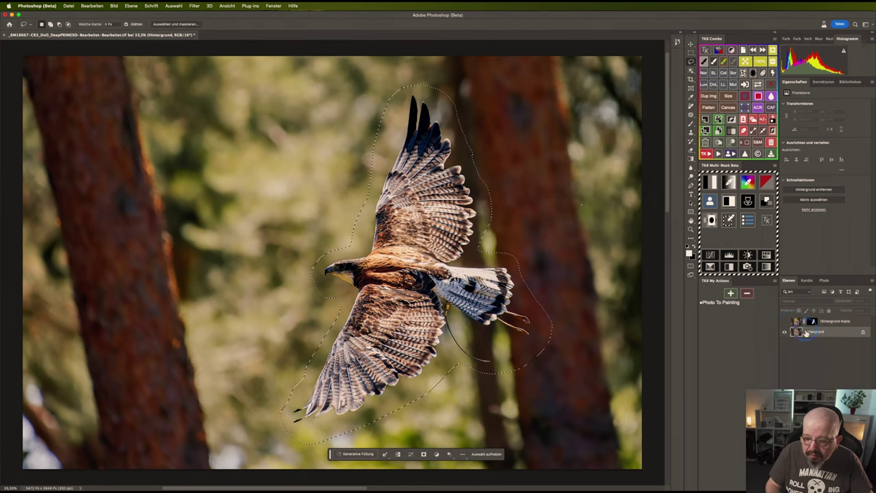
{"action": "left_click", "coordinate": [757, 97]}
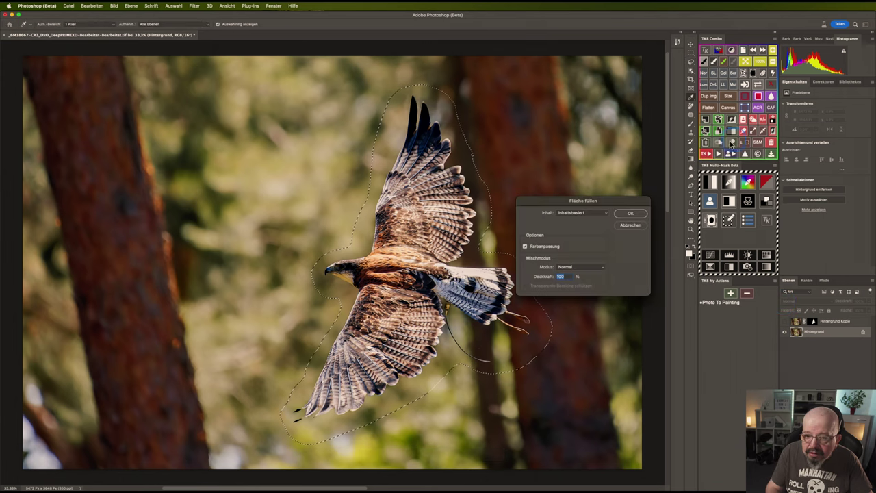
{"action": "left_click", "coordinate": [641, 216]}
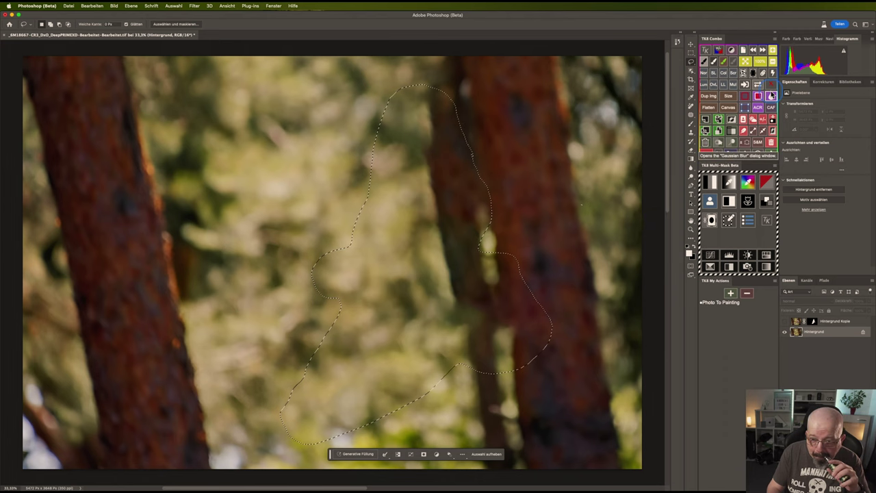
Deselect and apply a 26 px Gaussian Blur to the hawk-free forest background layer
{"action": "left_click", "coordinate": [765, 124]}
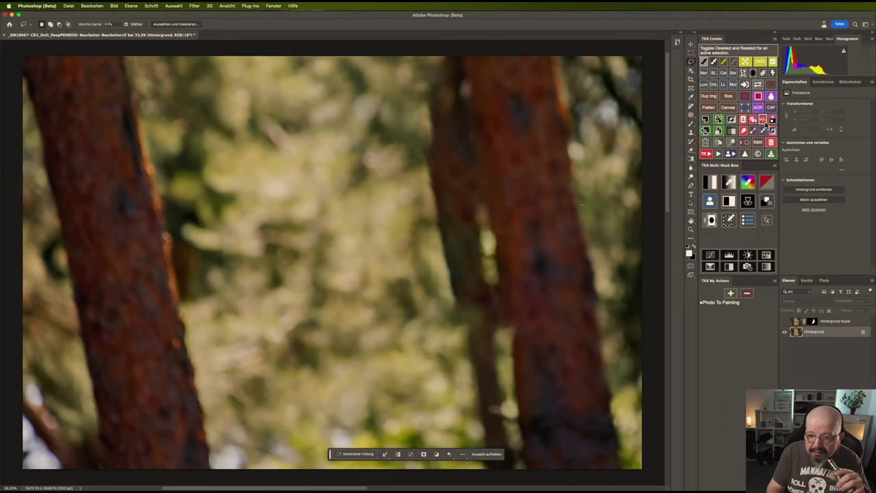
{"action": "left_click", "coordinate": [771, 96]}
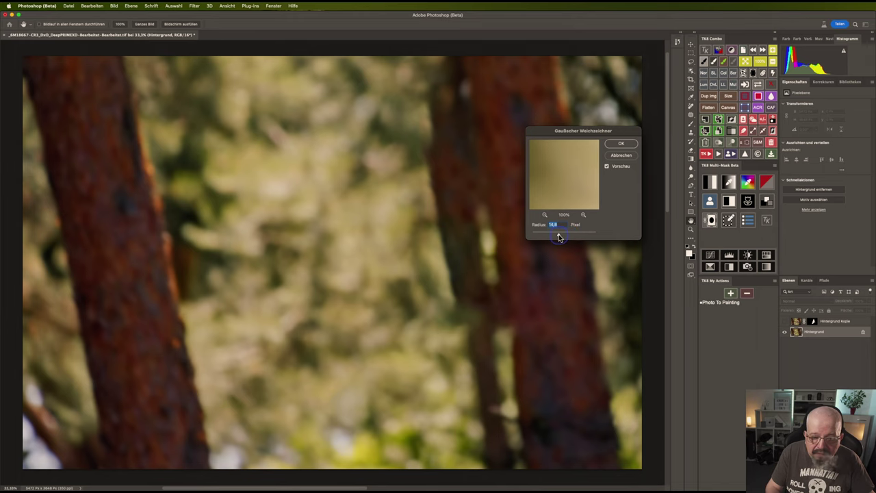
{"action": "left_click_drag", "start_coordinate": [561, 237], "coordinate": [562, 237]}
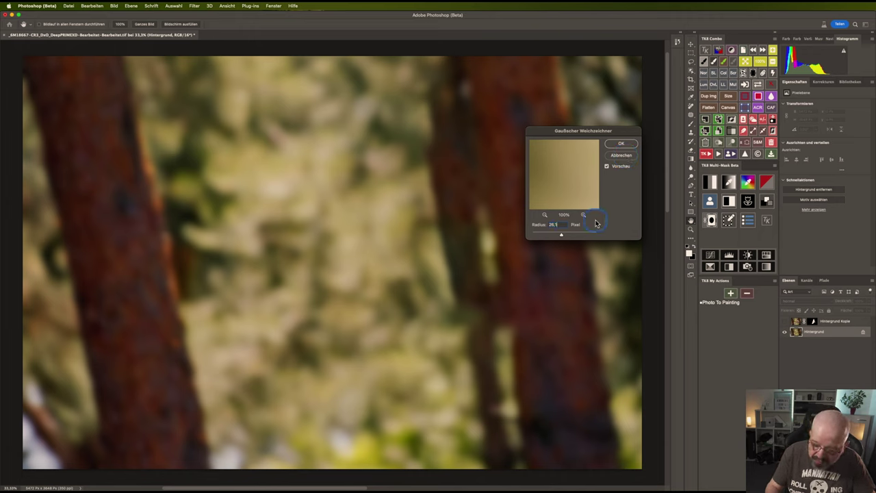
{"action": "type", "text": "26"}
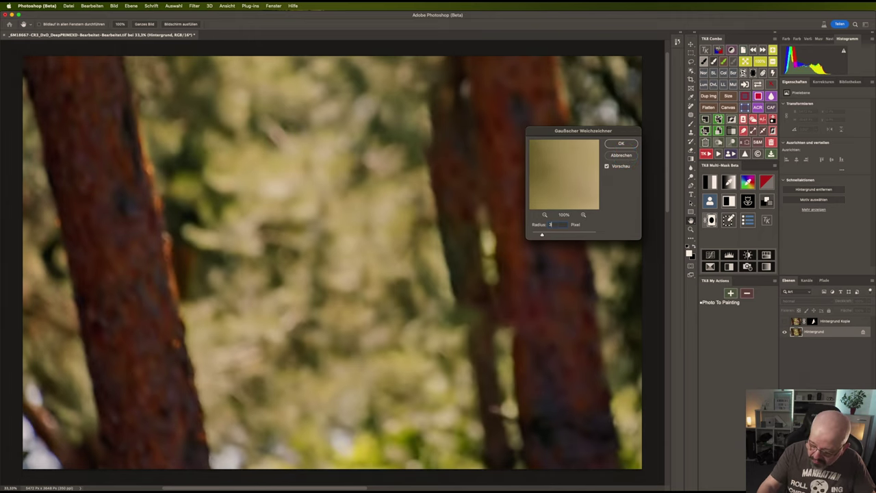
{"action": "key", "text": "Return"}
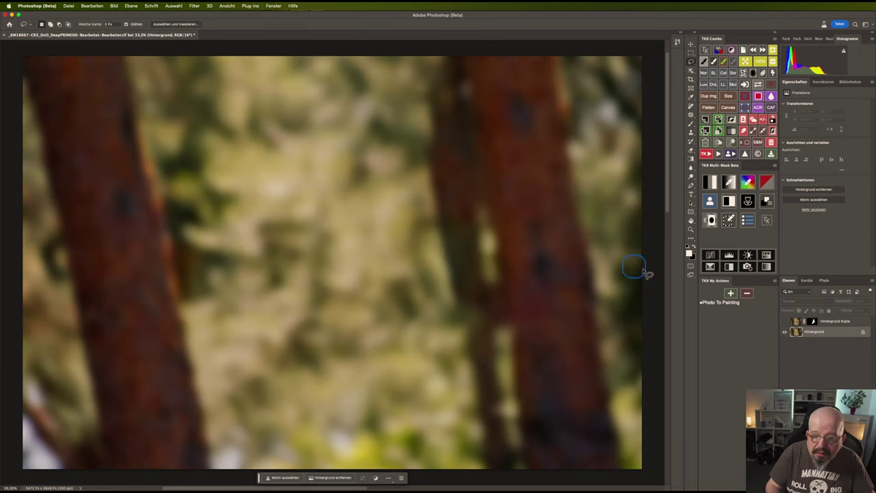
Make the Hintergrund Kopie hawk layer visible again and inspect its feather edges at 100% zoom
{"action": "left_click", "coordinate": [786, 330]}
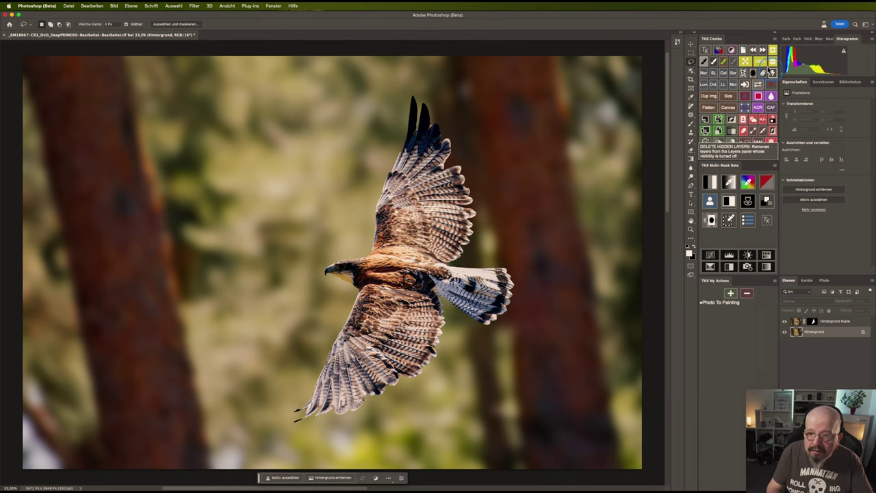
{"action": "key", "text": "super+0"}
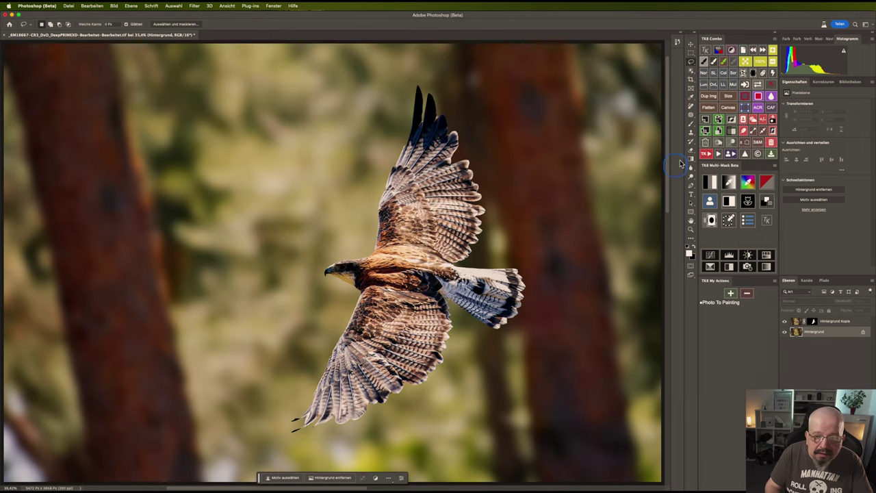
{"action": "key", "text": "super+1"}
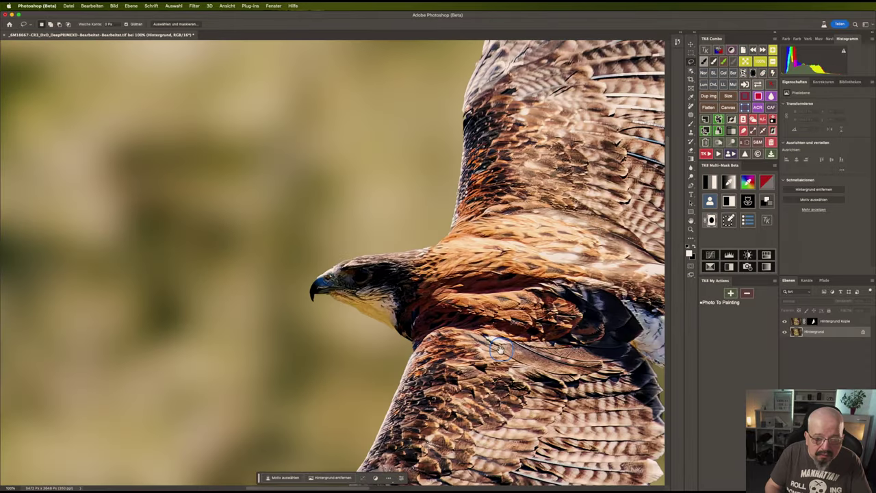
{"action": "scroll", "coordinate": [548, 267], "scroll_direction": "down", "scroll_amount": 5}
{"action": "scroll", "coordinate": [520, 274], "scroll_direction": "down", "scroll_amount": 5}
{"action": "scroll", "coordinate": [489, 283], "scroll_direction": "down", "scroll_amount": 2}
{"action": "scroll", "coordinate": [489, 283], "scroll_direction": "down", "scroll_amount": 3}
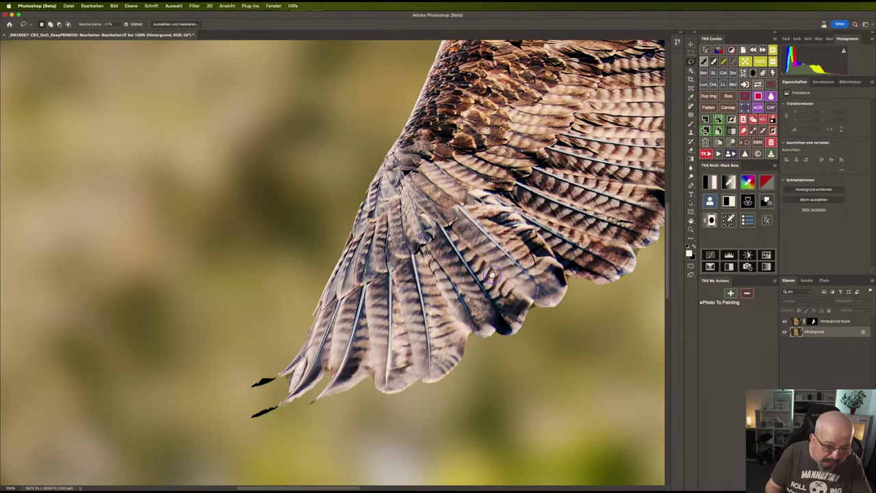
{"action": "scroll", "coordinate": [494, 272], "scroll_direction": "right", "scroll_amount": 5}
{"action": "scroll", "coordinate": [503, 268], "scroll_direction": "up", "scroll_amount": 2}
{"action": "scroll", "coordinate": [505, 267], "scroll_direction": "up", "scroll_amount": 3}
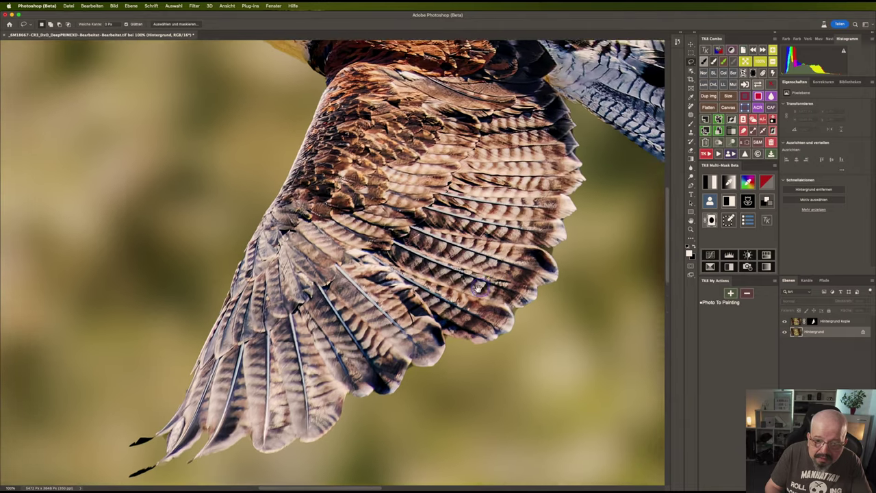
{"action": "scroll", "coordinate": [479, 277], "scroll_direction": "up", "scroll_amount": 4}
{"action": "scroll", "coordinate": [479, 277], "scroll_direction": "right", "scroll_amount": 3}
{"action": "scroll", "coordinate": [410, 302], "scroll_direction": "right", "scroll_amount": 5}
{"action": "scroll", "coordinate": [397, 308], "scroll_direction": "up", "scroll_amount": 2}
{"action": "scroll", "coordinate": [384, 311], "scroll_direction": "up", "scroll_amount": 2}
{"action": "scroll", "coordinate": [387, 312], "scroll_direction": "right", "scroll_amount": 2}
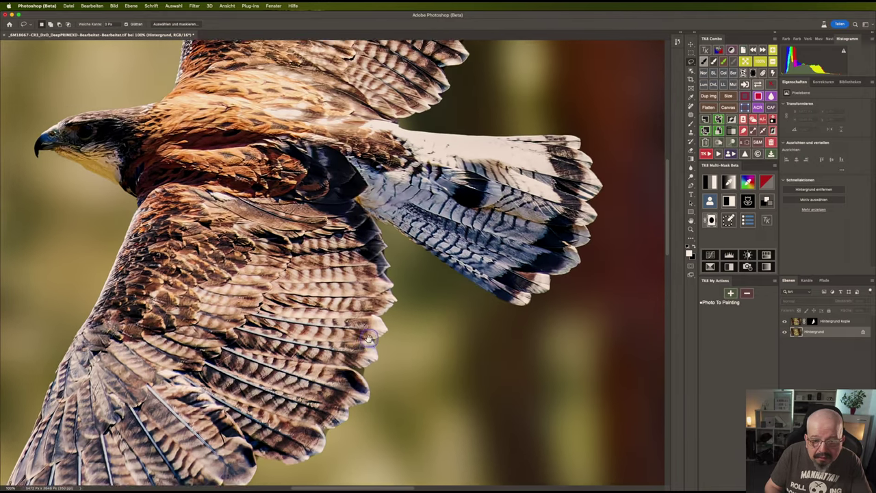
{"action": "scroll", "coordinate": [404, 315], "scroll_direction": "up", "scroll_amount": 2}
{"action": "scroll", "coordinate": [424, 318], "scroll_direction": "up", "scroll_amount": 2}
{"action": "scroll", "coordinate": [441, 321], "scroll_direction": "up", "scroll_amount": 5}
{"action": "scroll", "coordinate": [454, 322], "scroll_direction": "up", "scroll_amount": 4}
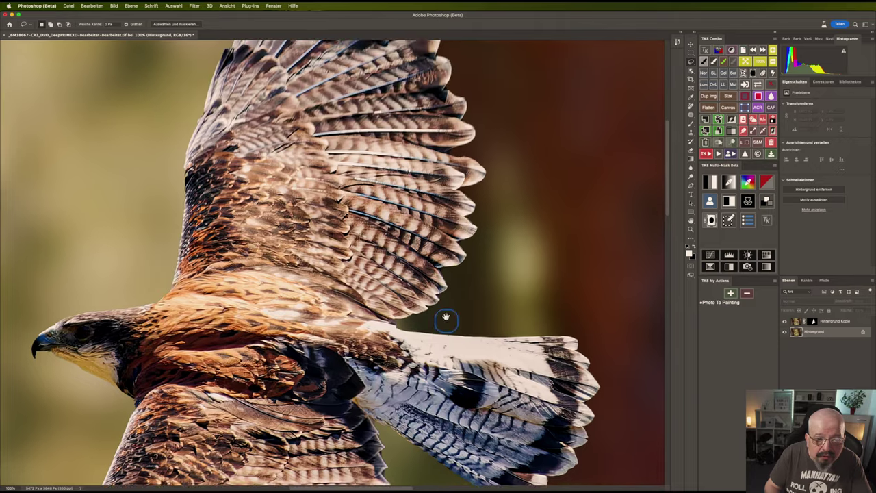
{"action": "scroll", "coordinate": [448, 314], "scroll_direction": "up", "scroll_amount": 1}
{"action": "scroll", "coordinate": [451, 322], "scroll_direction": "up", "scroll_amount": 2}
{"action": "scroll", "coordinate": [452, 321], "scroll_direction": "left", "scroll_amount": 1}
{"action": "scroll", "coordinate": [458, 333], "scroll_direction": "up", "scroll_amount": 3}
{"action": "scroll", "coordinate": [457, 333], "scroll_direction": "up", "scroll_amount": 4}
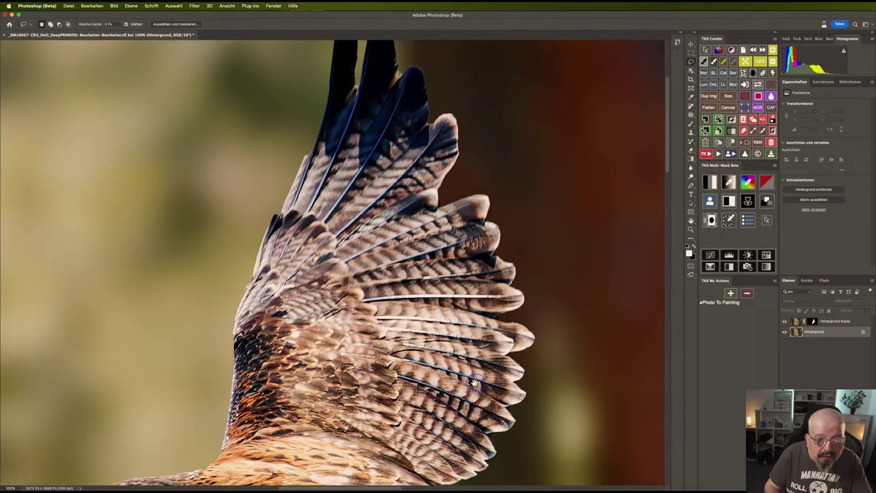
{"action": "scroll", "coordinate": [459, 342], "scroll_direction": "up", "scroll_amount": 3}
{"action": "scroll", "coordinate": [460, 353], "scroll_direction": "up", "scroll_amount": 3}
{"action": "scroll", "coordinate": [460, 352], "scroll_direction": "left", "scroll_amount": 2}
{"action": "scroll", "coordinate": [463, 369], "scroll_direction": "up", "scroll_amount": 2}
{"action": "scroll", "coordinate": [464, 369], "scroll_direction": "down", "scroll_amount": 2}
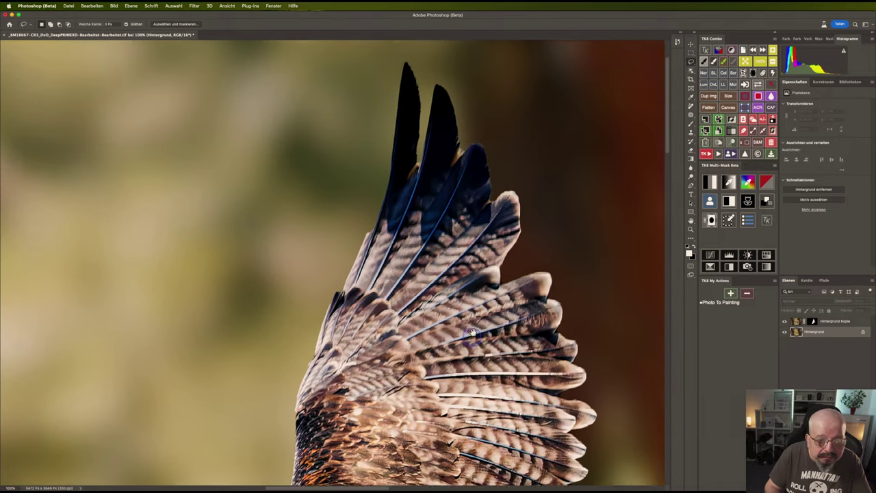
{"action": "scroll", "coordinate": [473, 352], "scroll_direction": "down", "scroll_amount": 3}
{"action": "scroll", "coordinate": [479, 339], "scroll_direction": "left", "scroll_amount": 2}
{"action": "scroll", "coordinate": [486, 326], "scroll_direction": "down", "scroll_amount": 3}
{"action": "scroll", "coordinate": [496, 311], "scroll_direction": "down", "scroll_amount": 3}
{"action": "left_click_drag", "start_coordinate": [501, 304], "coordinate": [533, 271]}
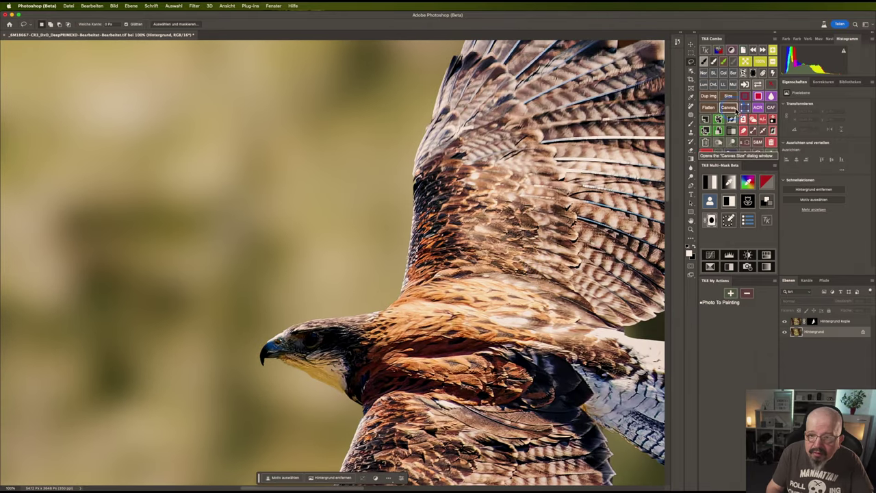
Fit the image on screen, then close the document, saving the changes with Speichern
{"action": "key", "text": "ctrl+0"}
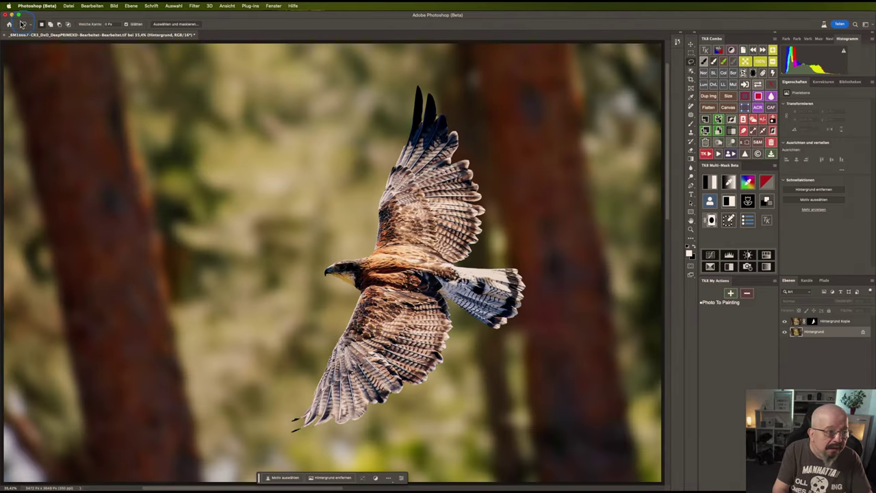
{"action": "left_click", "coordinate": [5, 14]}
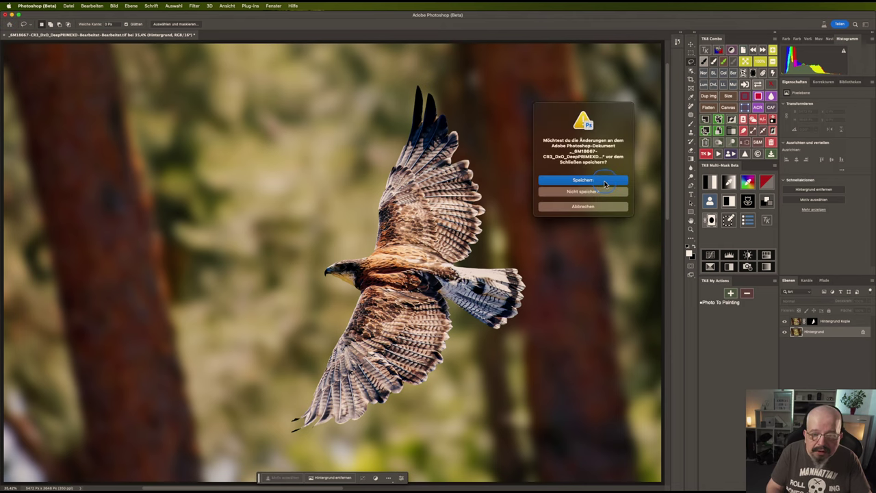
{"action": "left_click", "coordinate": [588, 180]}
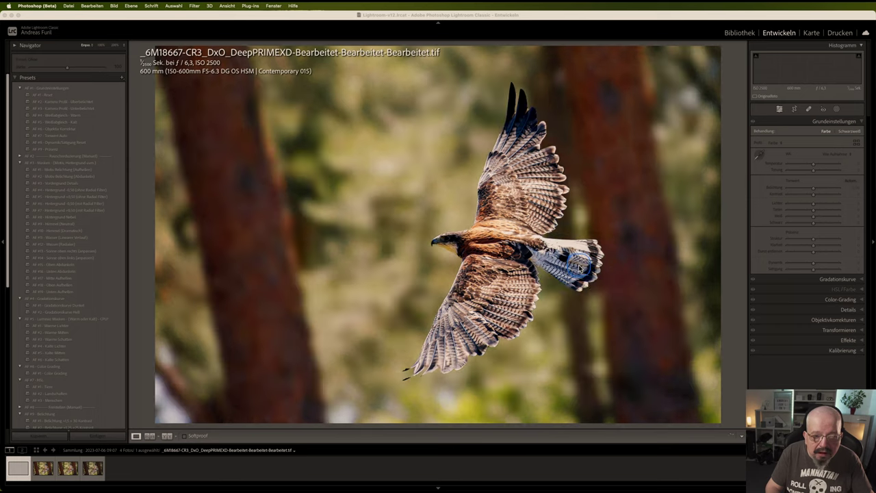
Create a Brush mask, zoom in, and paint over the hawk's eye, undoing the stroke
{"action": "left_click", "coordinate": [836, 109]}
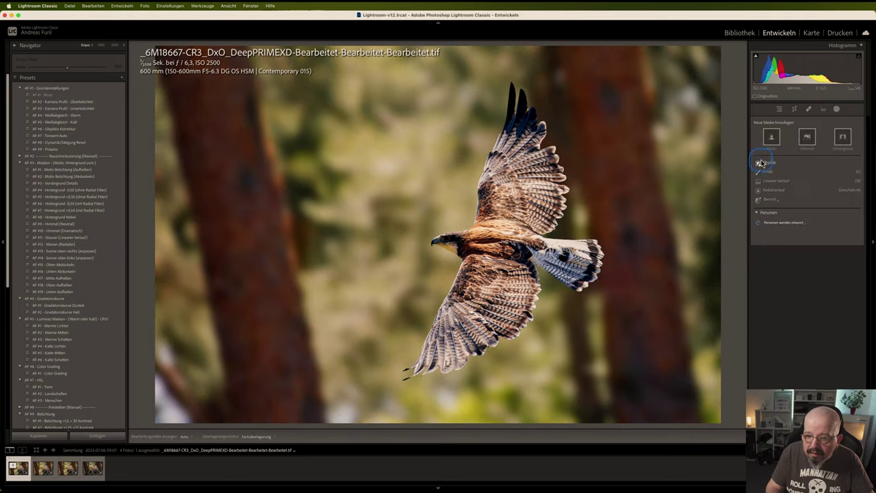
{"action": "left_click", "coordinate": [764, 176]}
{"action": "key", "text": "z"}
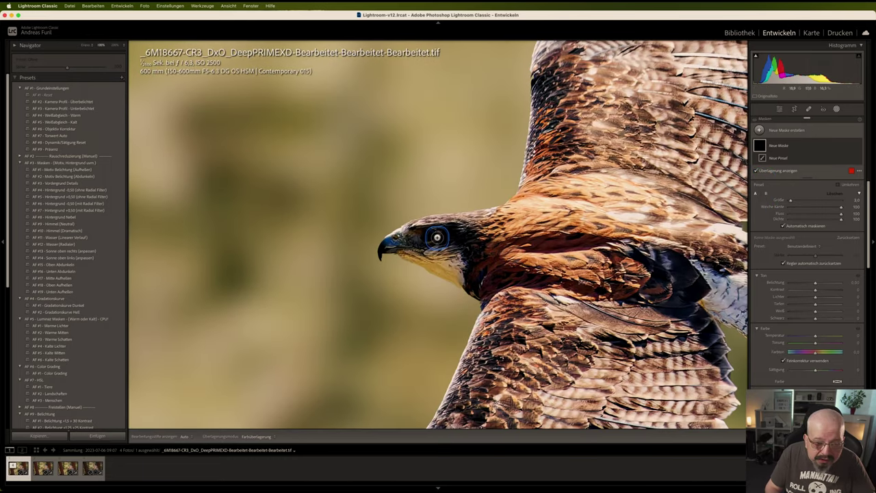
{"action": "left_click_drag", "start_coordinate": [438, 234], "coordinate": [429, 234]}
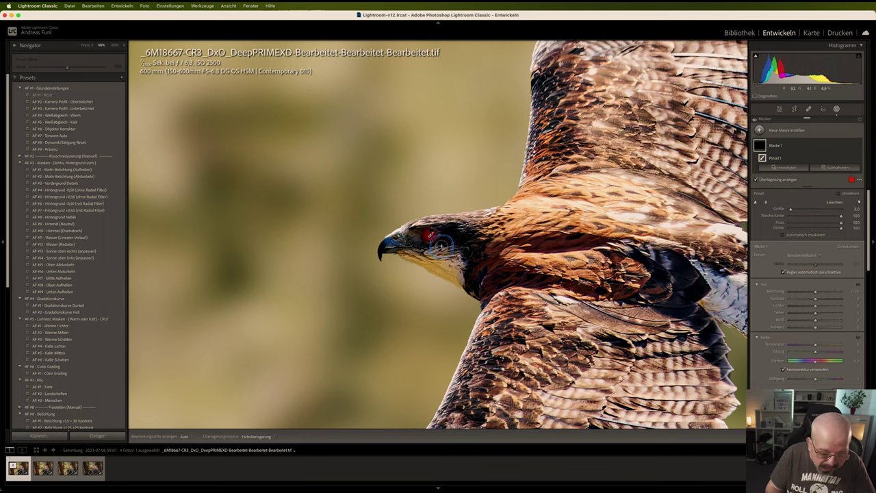
{"action": "key", "text": "ctrl+z"}
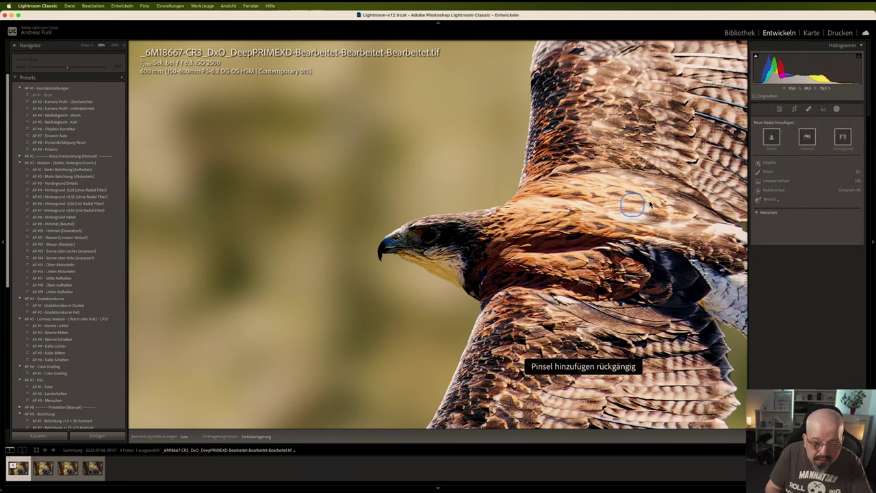
Repaint the brush mask onto the hawk's eye and turn off Show Overlay
{"action": "left_click", "coordinate": [774, 165]}
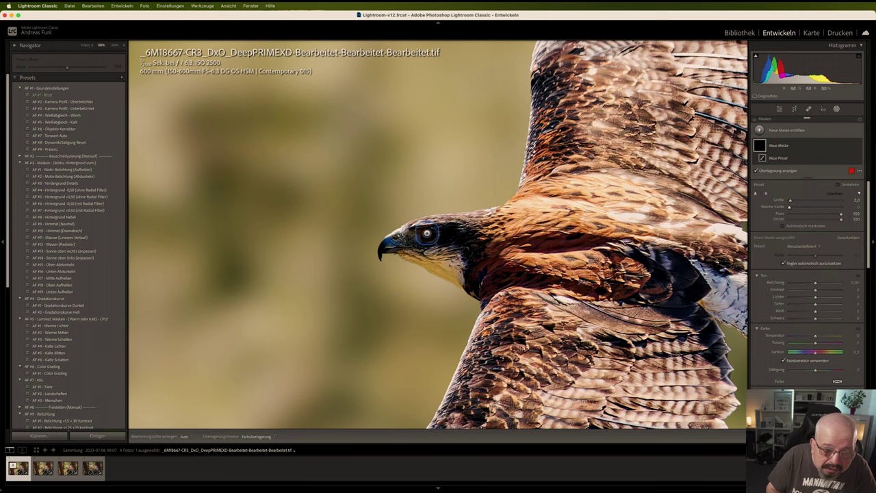
{"action": "left_click", "coordinate": [431, 234]}
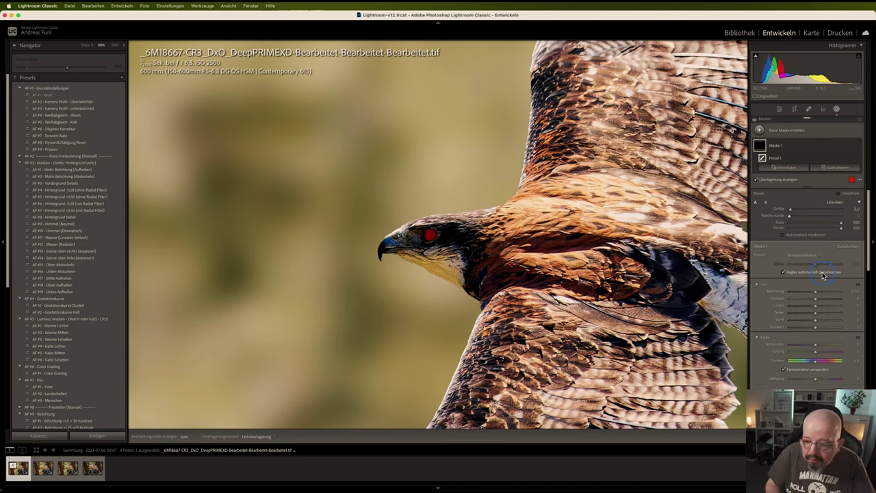
{"action": "left_click", "coordinate": [805, 258]}
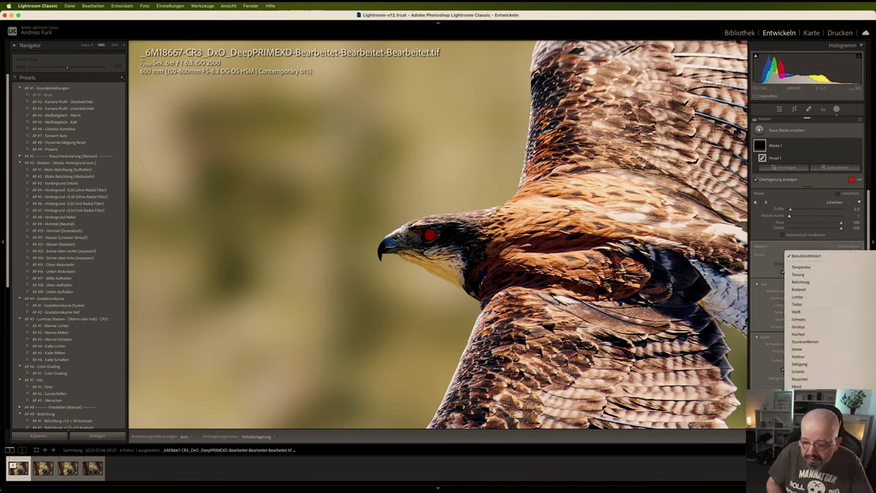
{"action": "key", "text": "Escape"}
{"action": "key", "text": "o"}
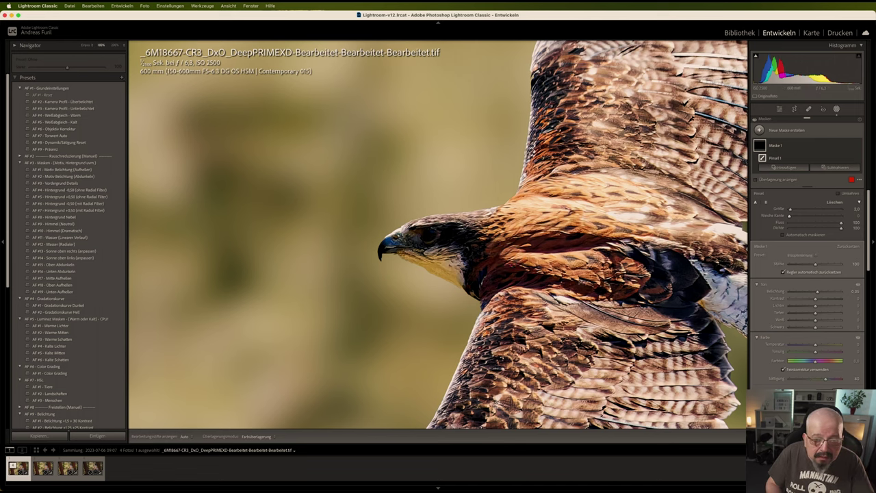
{"action": "left_click", "coordinate": [780, 168]}
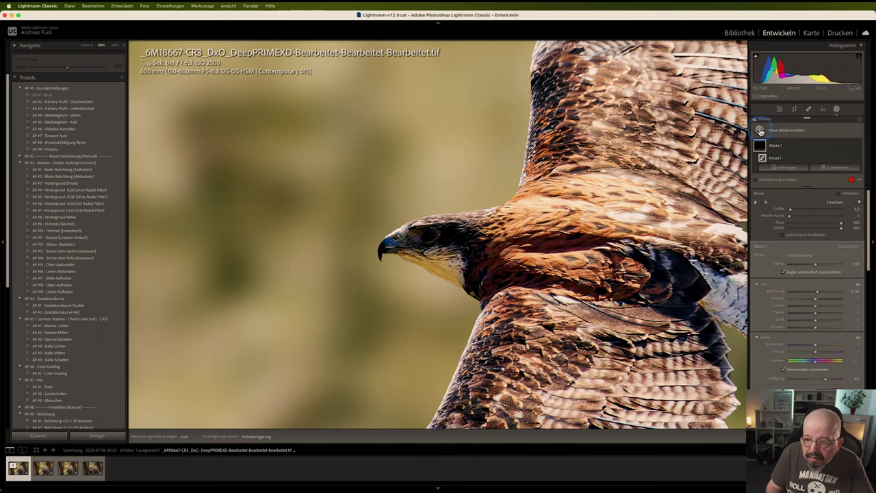
Brush a second mask over the eye, raise its Whites and Highlights, and close Masking
{"action": "left_click", "coordinate": [784, 169]}
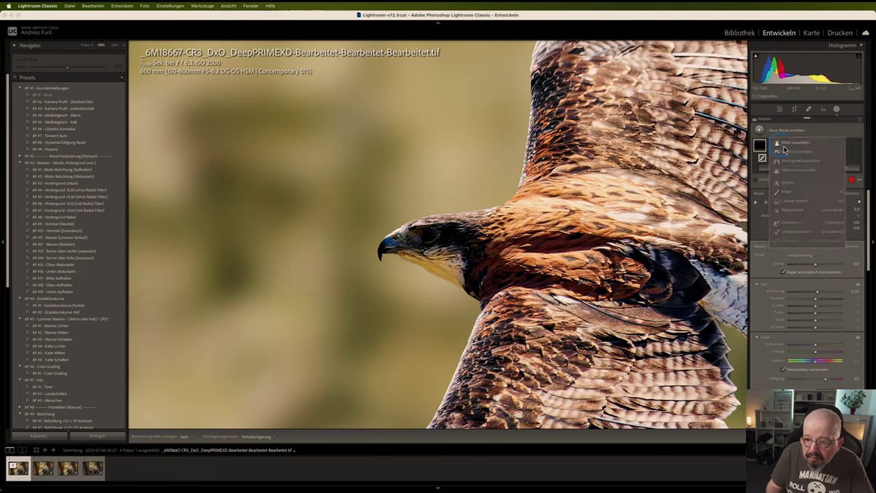
{"action": "left_click", "coordinate": [779, 194]}
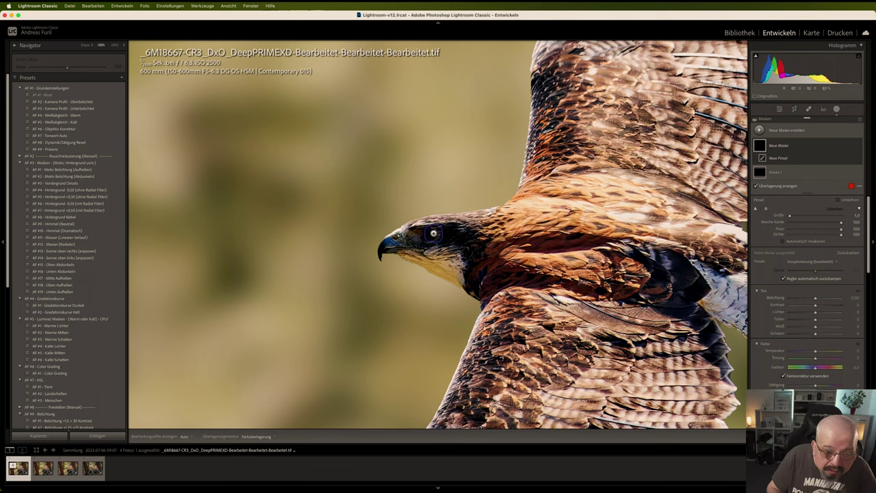
{"action": "left_click", "coordinate": [433, 234]}
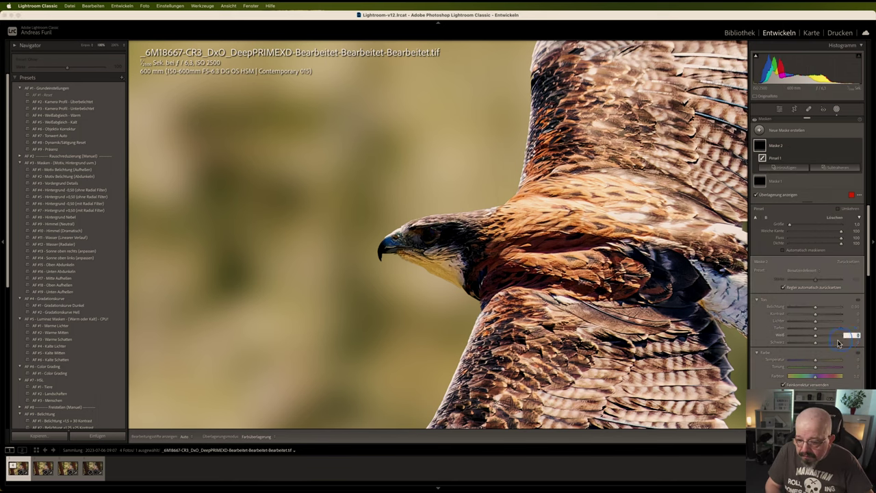
{"action": "left_click_drag", "start_coordinate": [838, 342], "coordinate": [847, 329]}
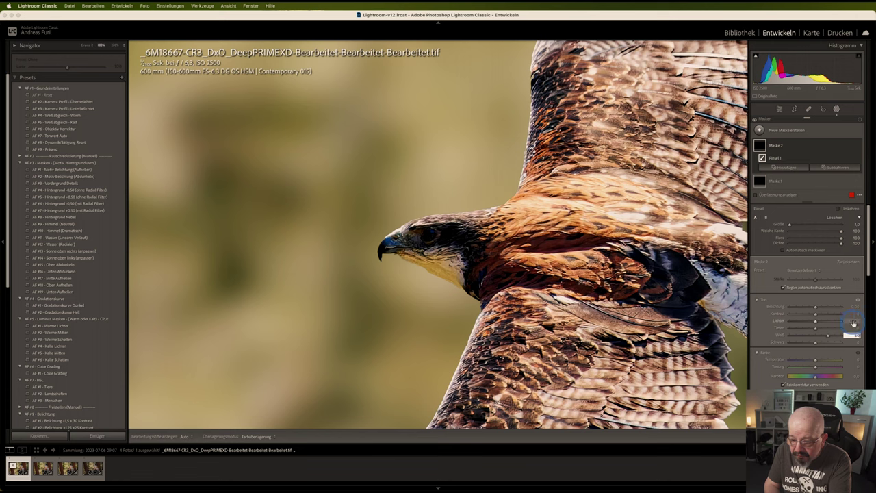
{"action": "left_click", "coordinate": [860, 329]}
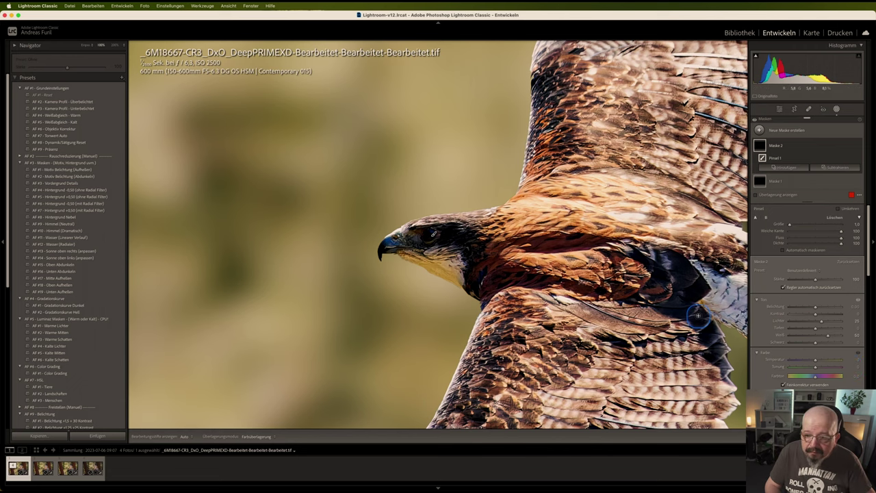
{"action": "left_click", "coordinate": [822, 118]}
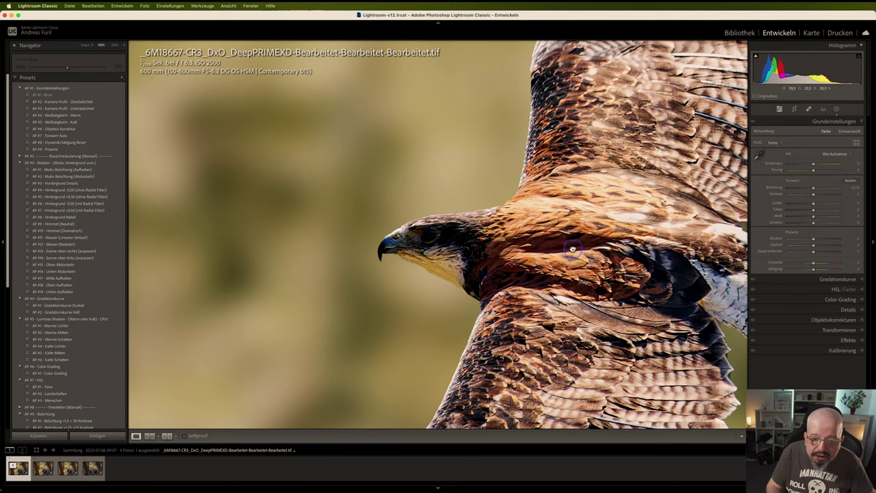
Apply the AF #1 - Leichtes Rauschen preset and check the grain at 1:1 zoom
{"action": "left_click", "coordinate": [573, 253]}
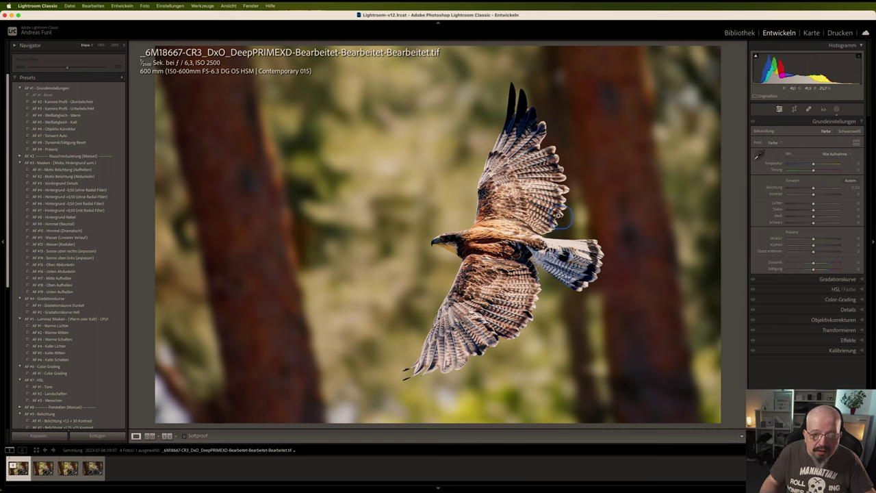
{"action": "right_click", "coordinate": [464, 208]}
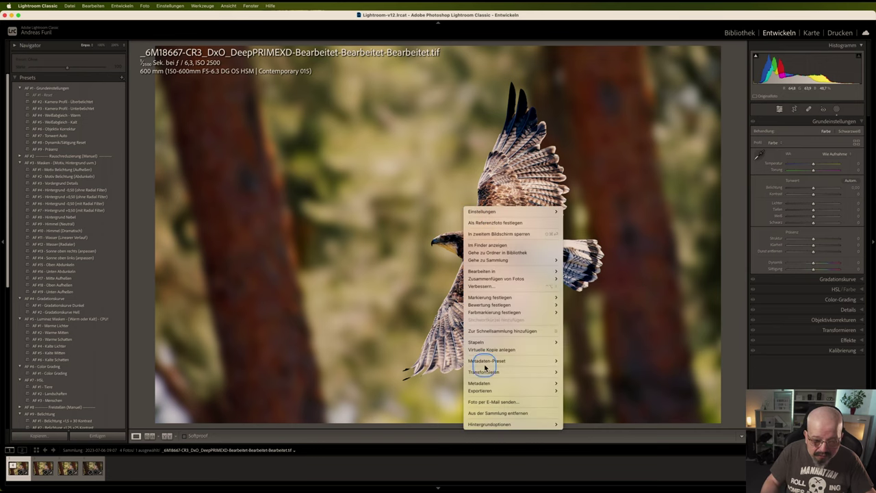
{"action": "left_click", "coordinate": [403, 333]}
{"action": "scroll", "coordinate": [121, 390], "scroll_direction": "down", "scroll_amount": 5}
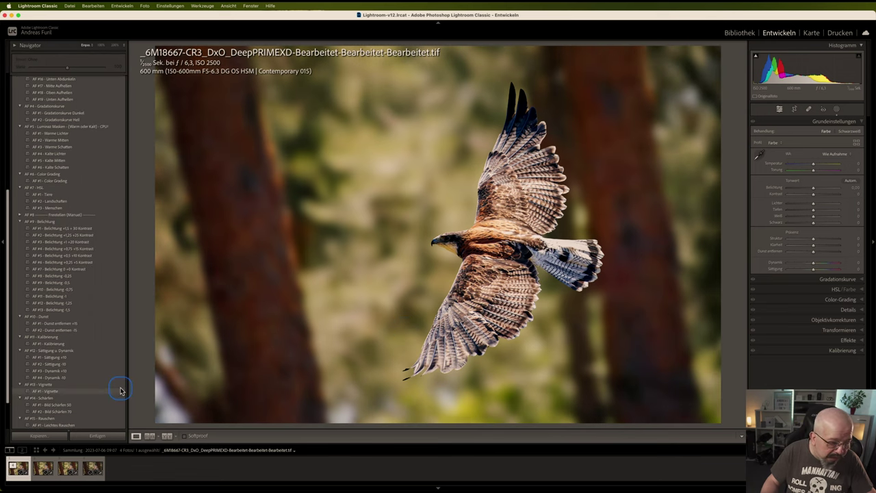
{"action": "scroll", "coordinate": [96, 376], "scroll_direction": "down", "scroll_amount": 2}
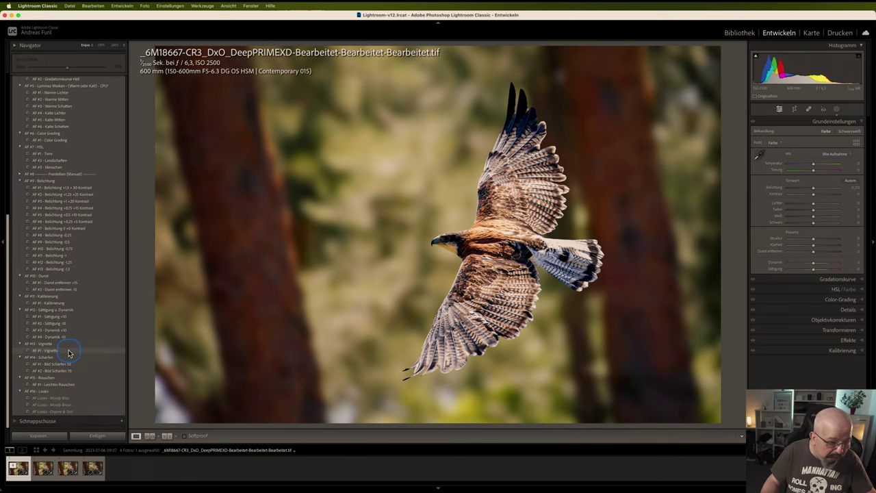
{"action": "left_click", "coordinate": [68, 350]}
{"action": "left_click", "coordinate": [74, 385]}
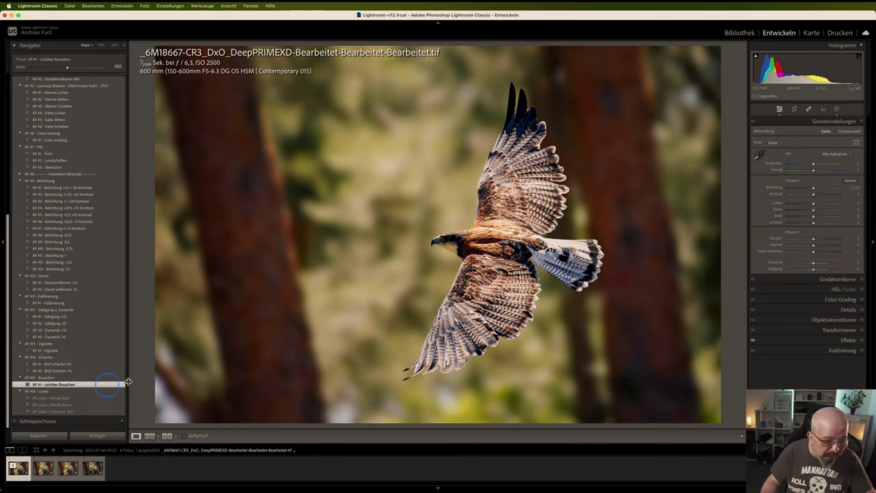
{"action": "left_click", "coordinate": [410, 286]}
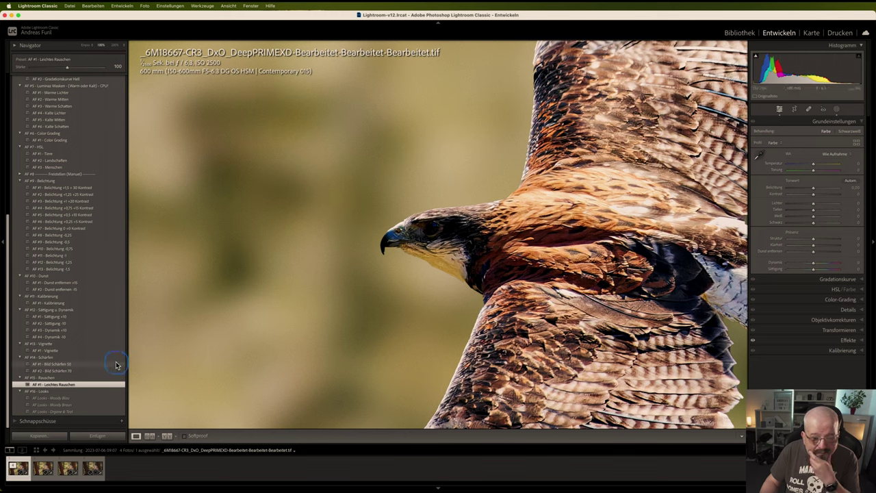
Export the hawk photo using Exportieren > Wie vorher exportieren
{"action": "left_click", "coordinate": [231, 331]}
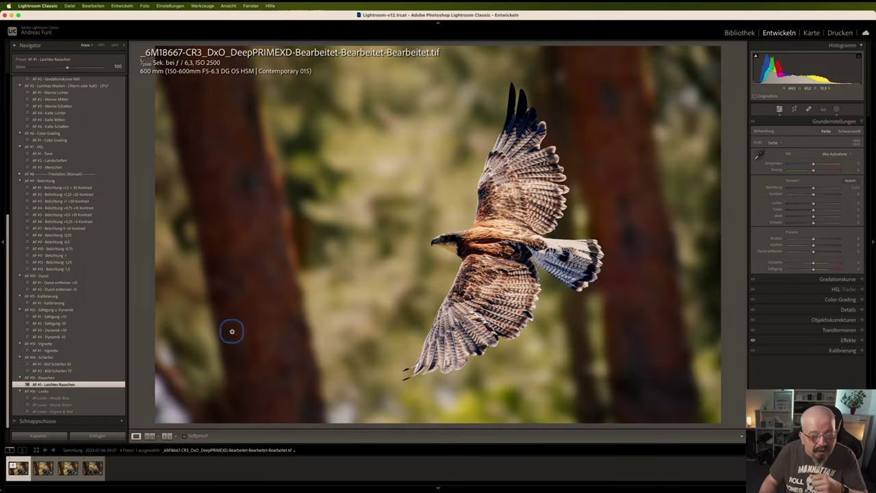
{"action": "right_click", "coordinate": [360, 266]}
{"action": "mouse_move", "coordinate": [378, 448]}
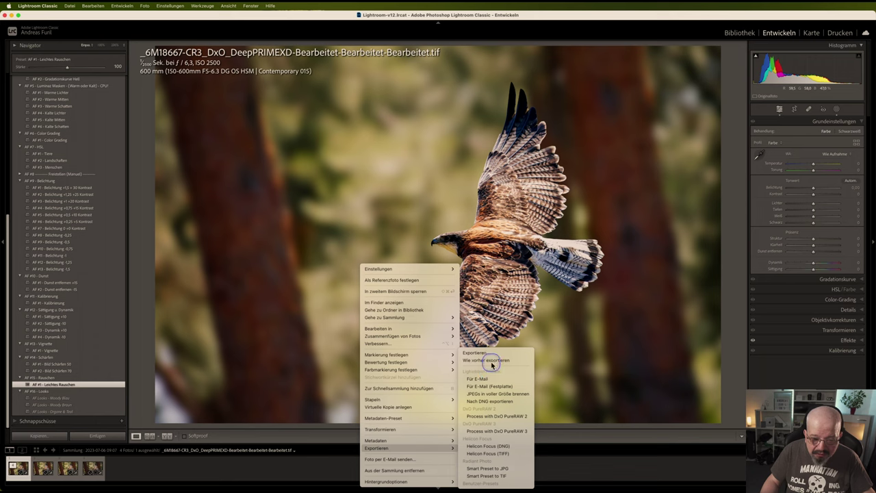
{"action": "left_click", "coordinate": [491, 361]}
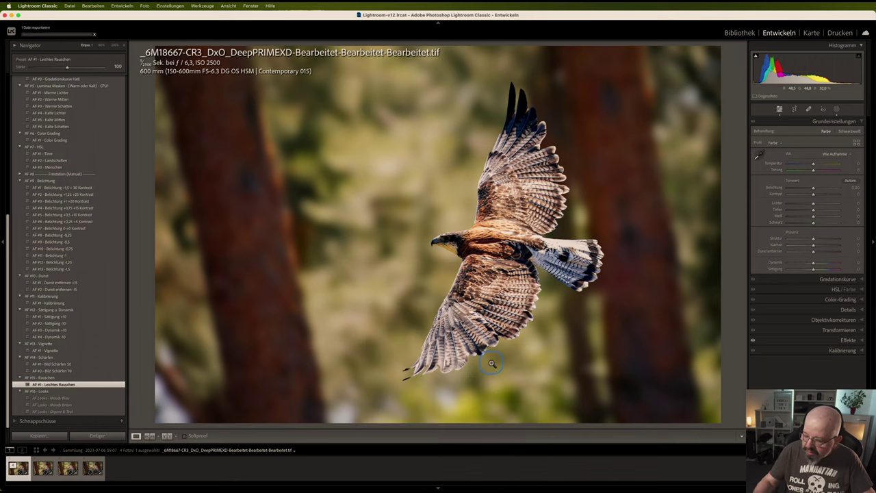